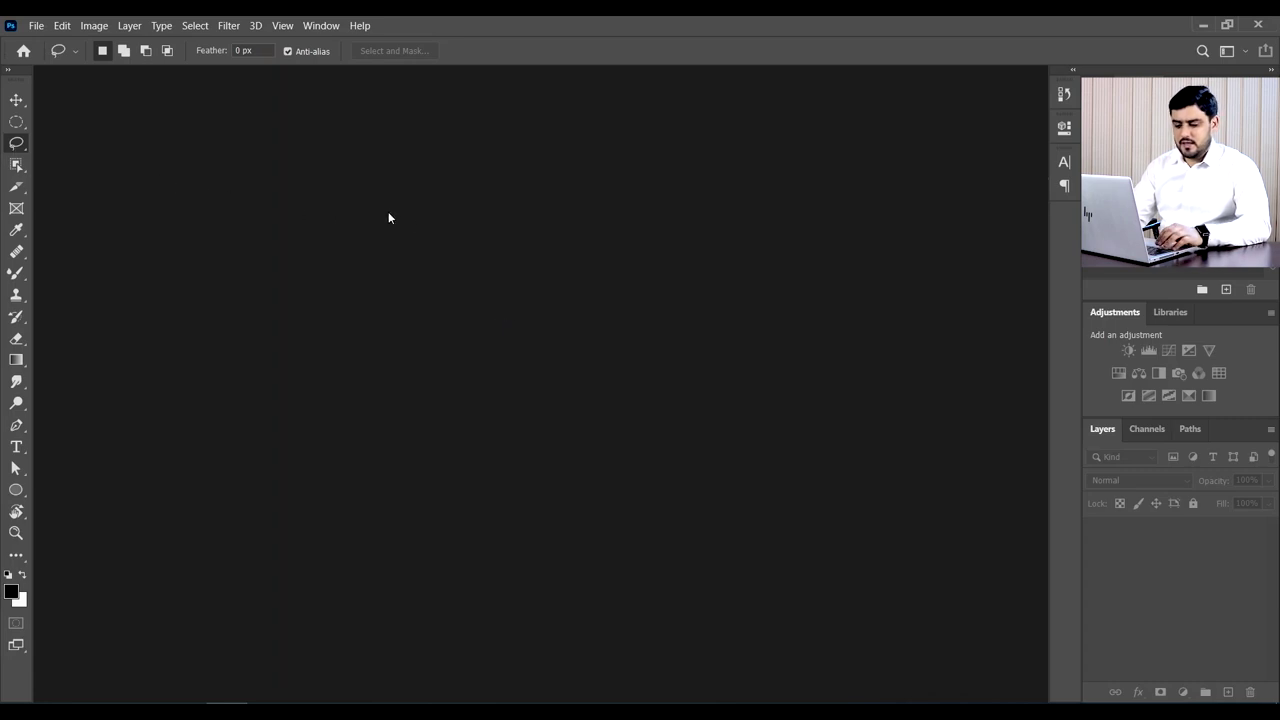
Step: Select the Lasso tool and show its Lasso/Polygonal/Magnetic variants flyout
key("b")
key("l")
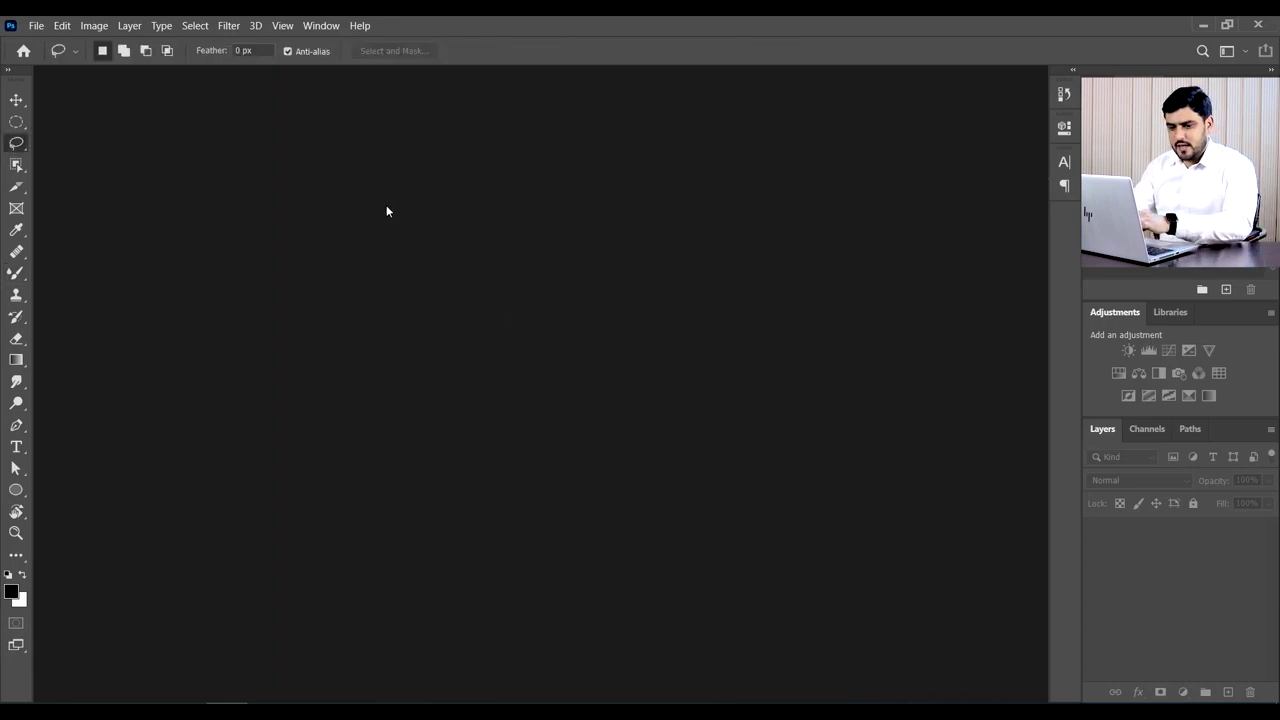
right_click(17, 146)
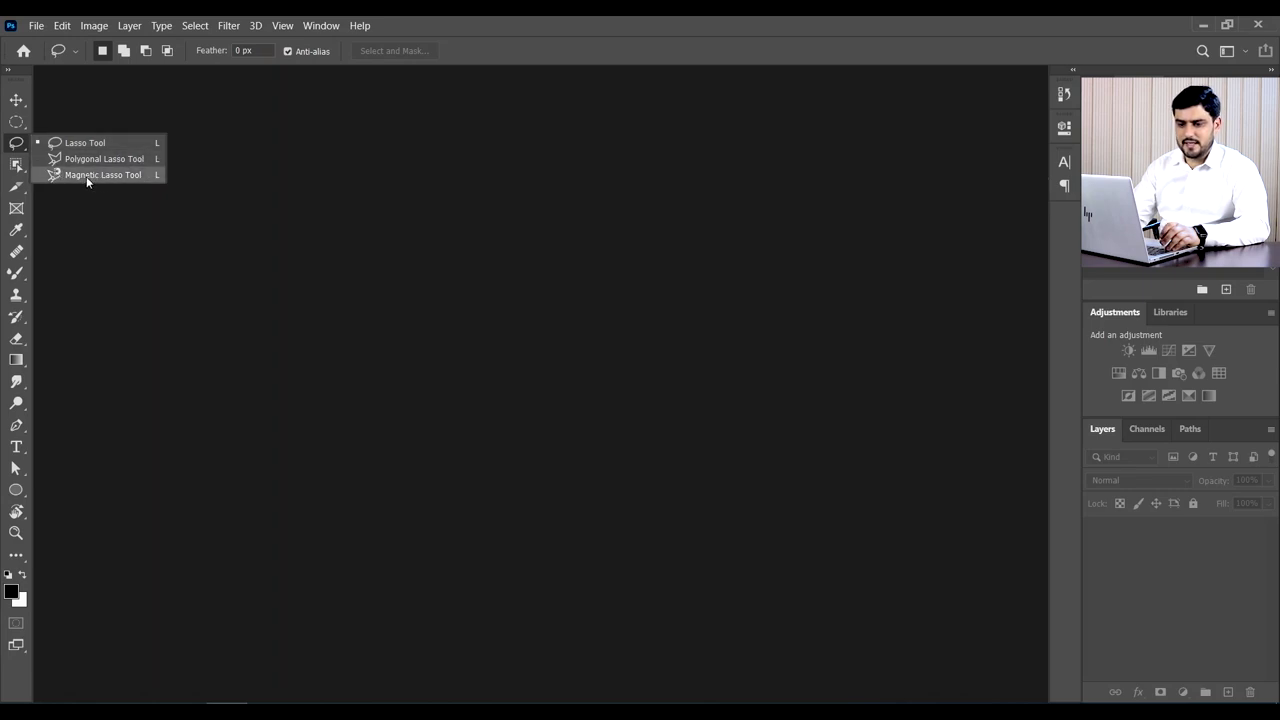
Step: Open the coffee cup photo lex-sirikiat-EjbQQ0fgkFE-unsplash.jpg from the Images folder
left_click(303, 278)
left_click(37, 33)
left_click(45, 55)
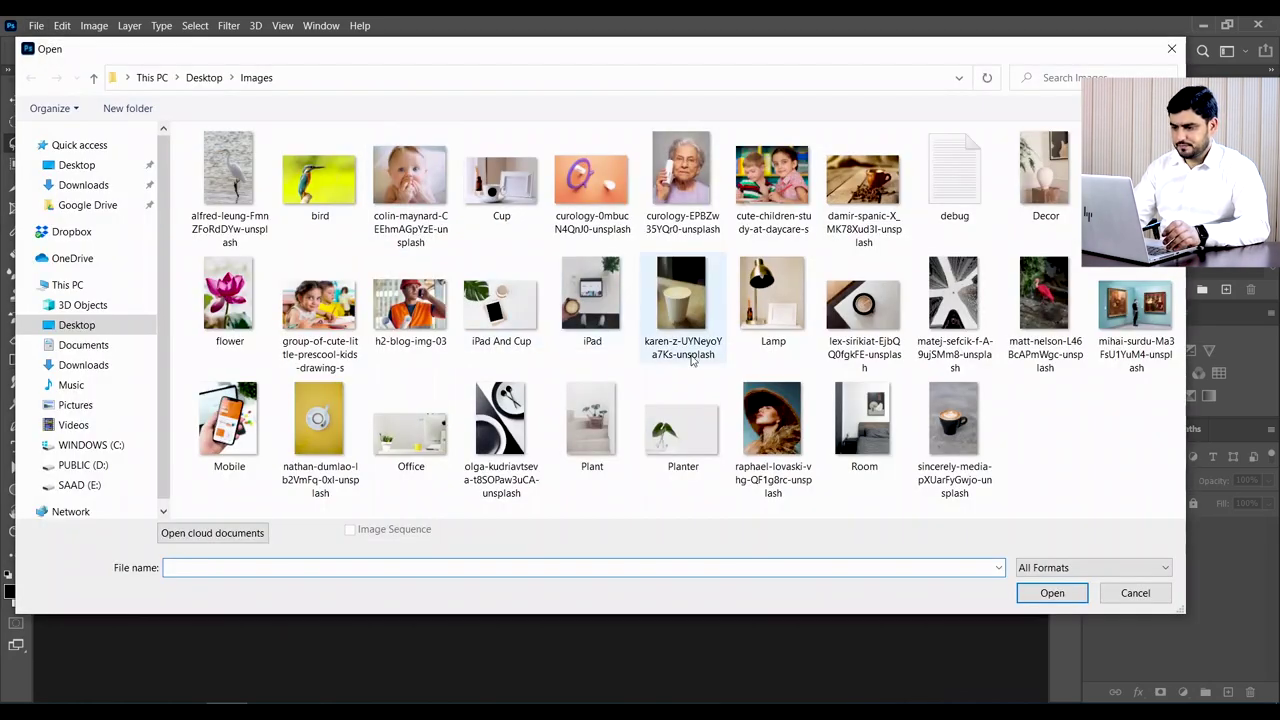
double_click(866, 305)
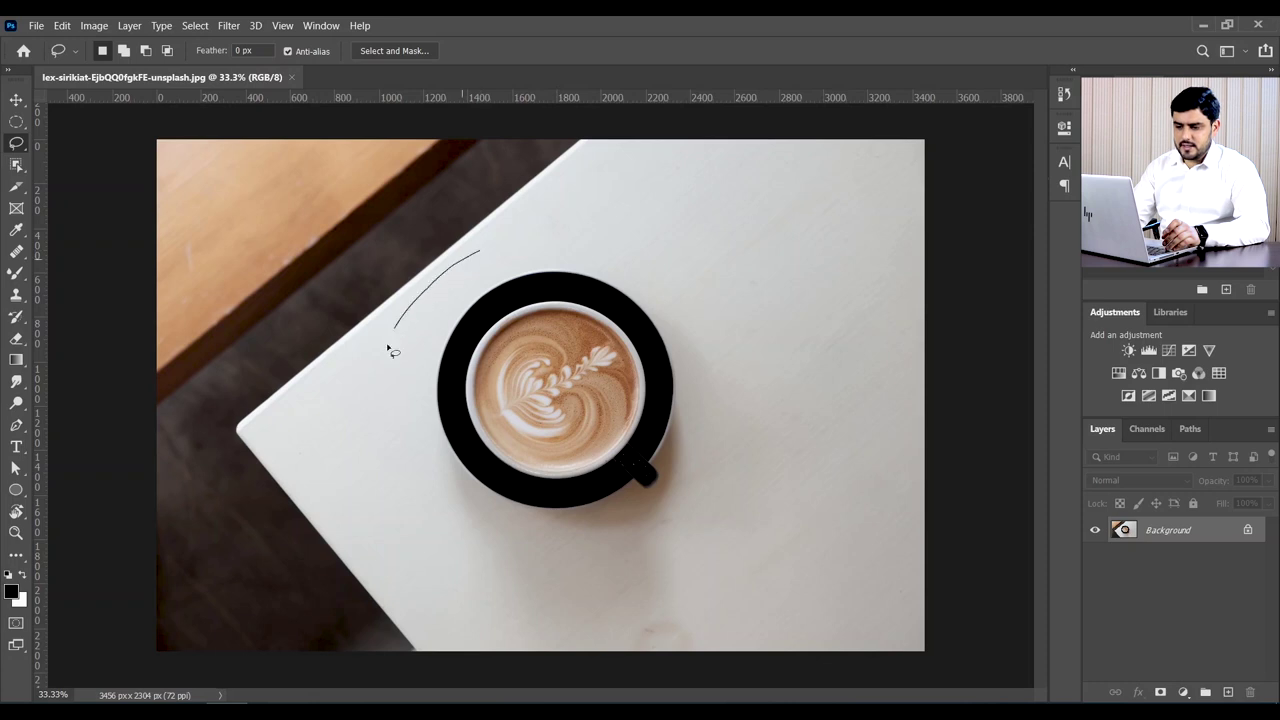
Step: Lasso a closed loop around the cup and nearby tabletop, then pick the Elliptical Marquee
mouse_move(462, 541)
left_mouse_down()
mouse_move(811, 517)
mouse_move(790, 287)
left_mouse_up()
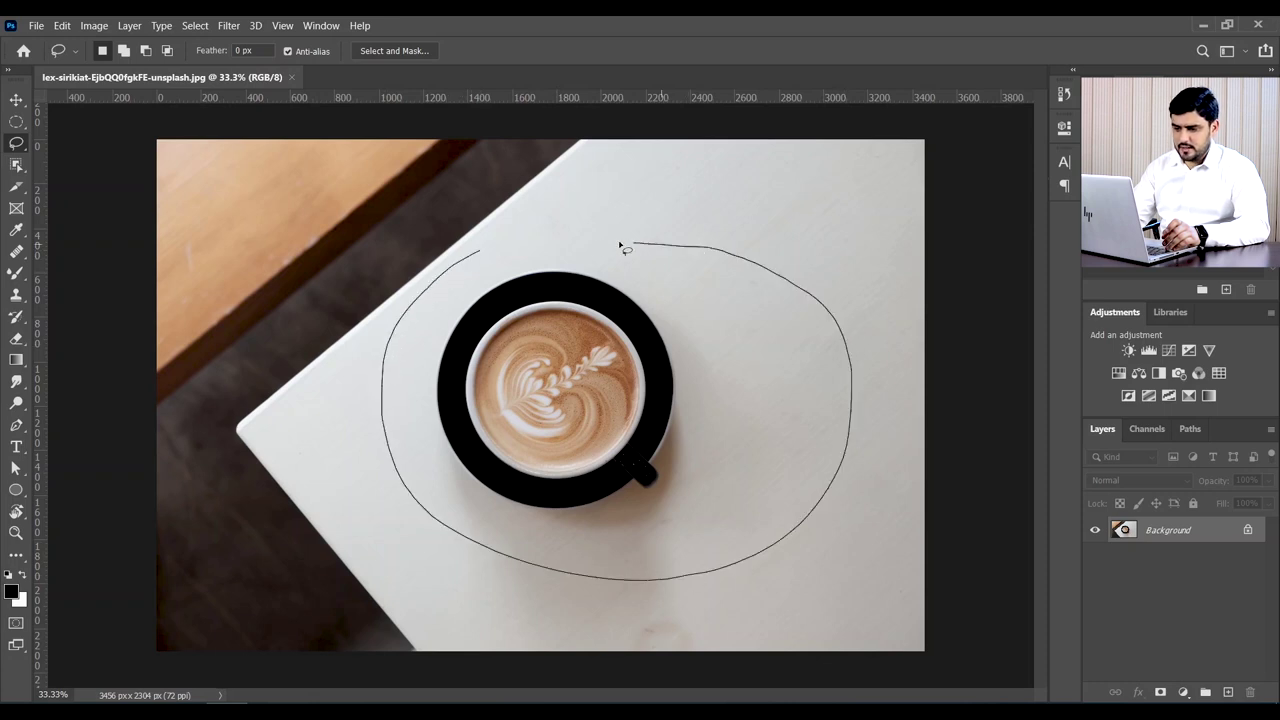
left_click_drag(508, 248, 498, 246)
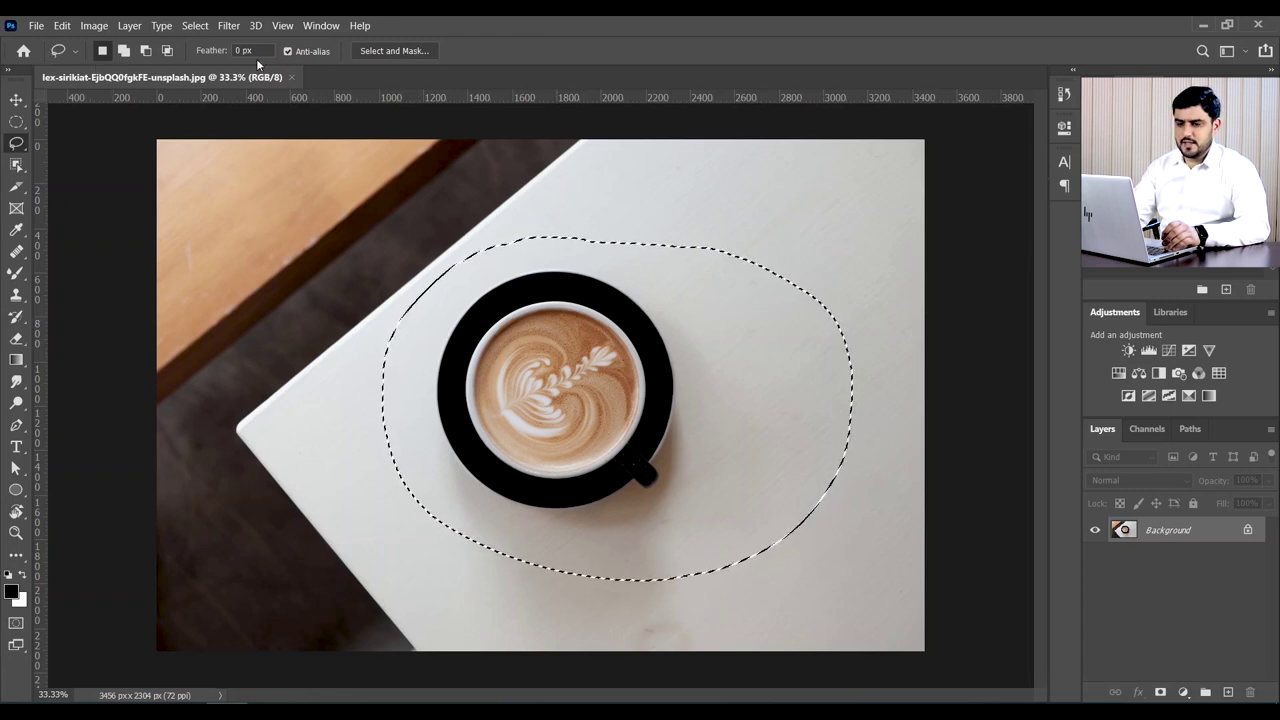
left_click(21, 125)
right_click(21, 125)
left_click(21, 125)
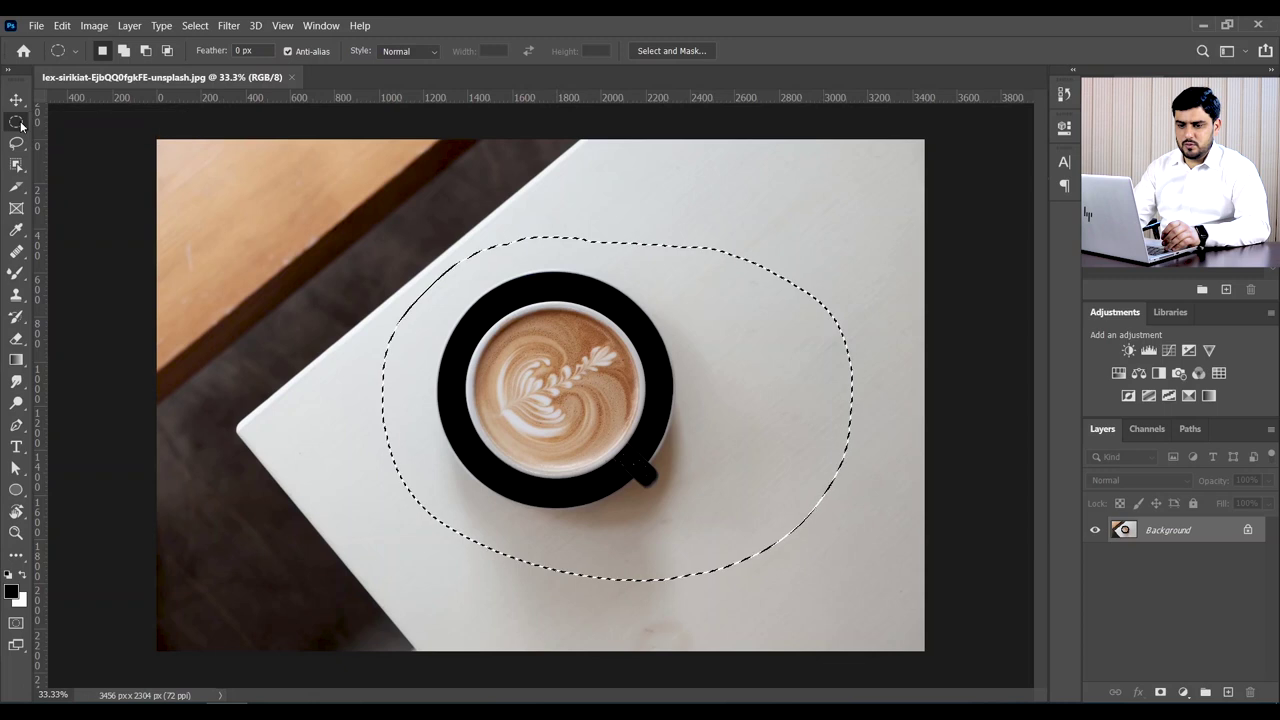
Step: Lasso the wooden area, add the cup area, then subtract the cup's right side
key("l")
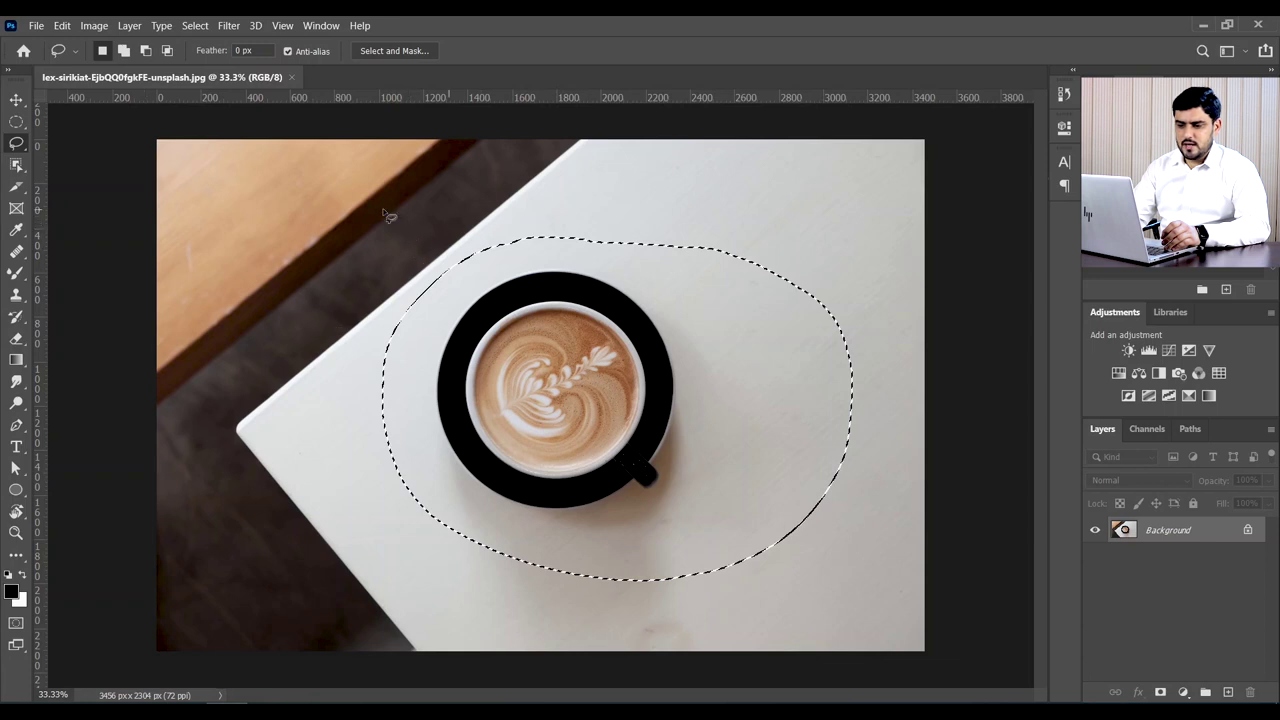
left_click_drag(270, 205, 290, 198)
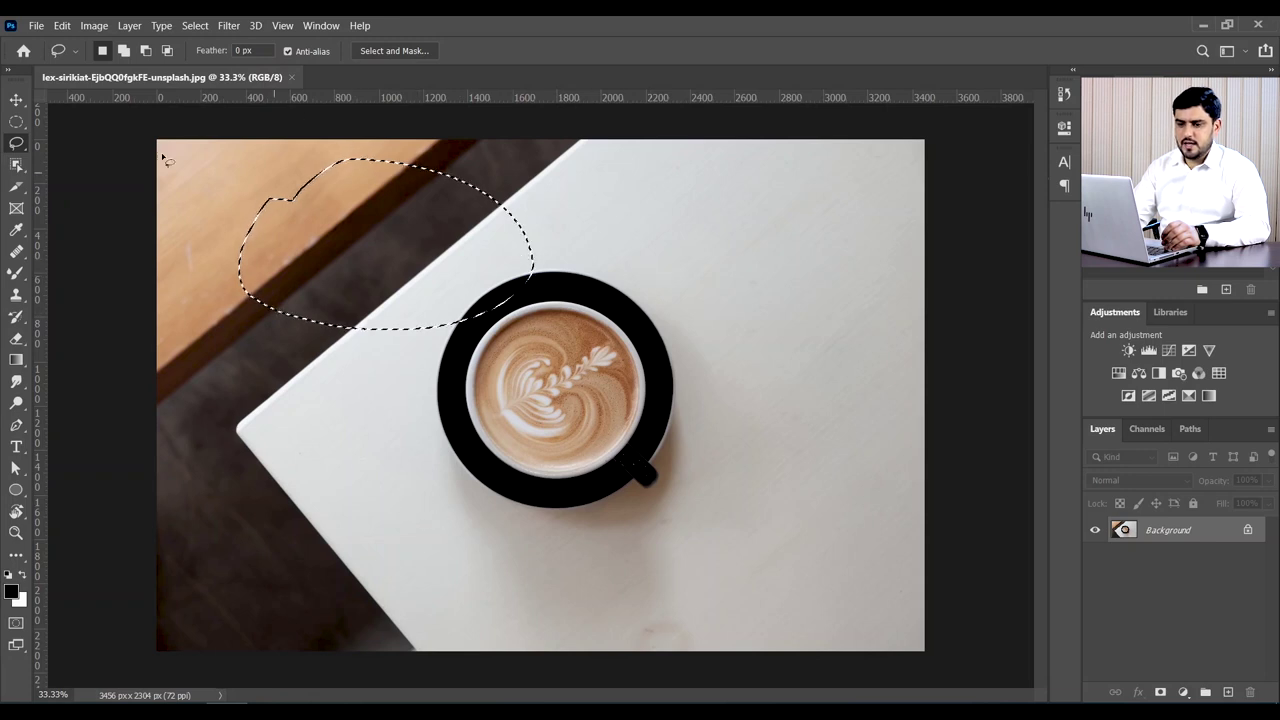
left_click(125, 51)
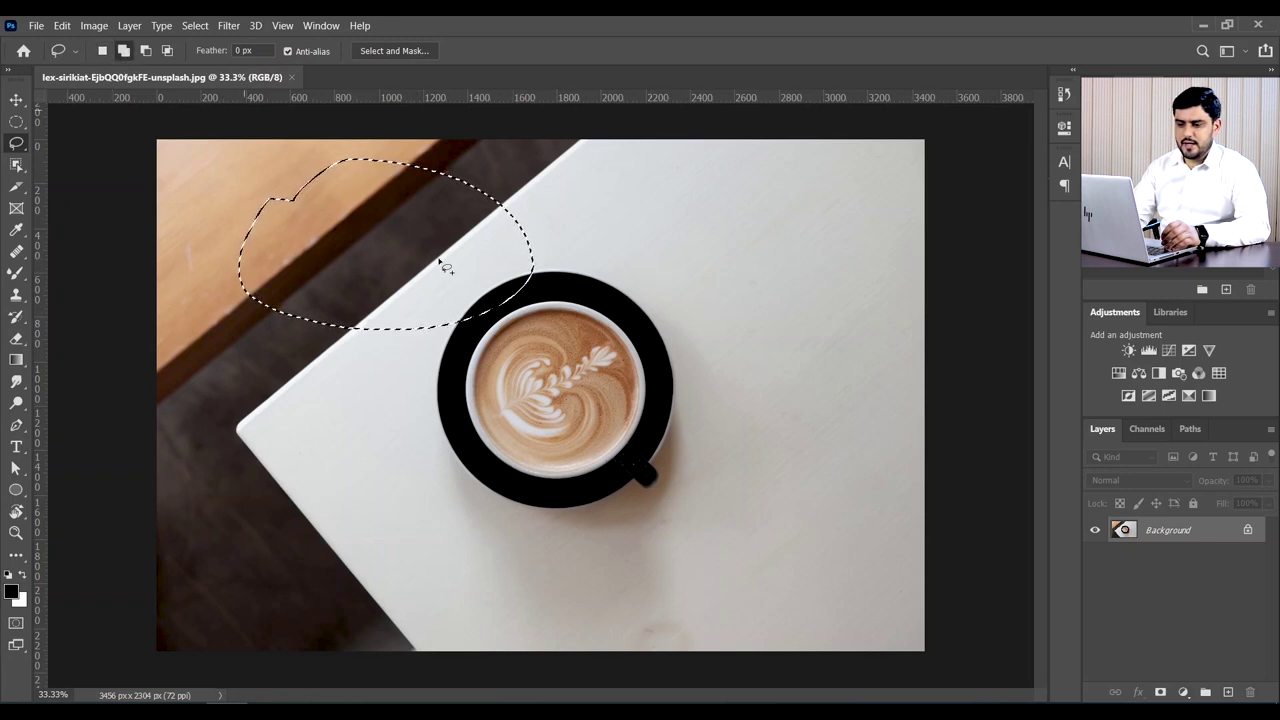
mouse_move(545, 225)
left_mouse_down()
mouse_move(437, 529)
mouse_move(729, 343)
mouse_move(545, 220)
left_mouse_up()
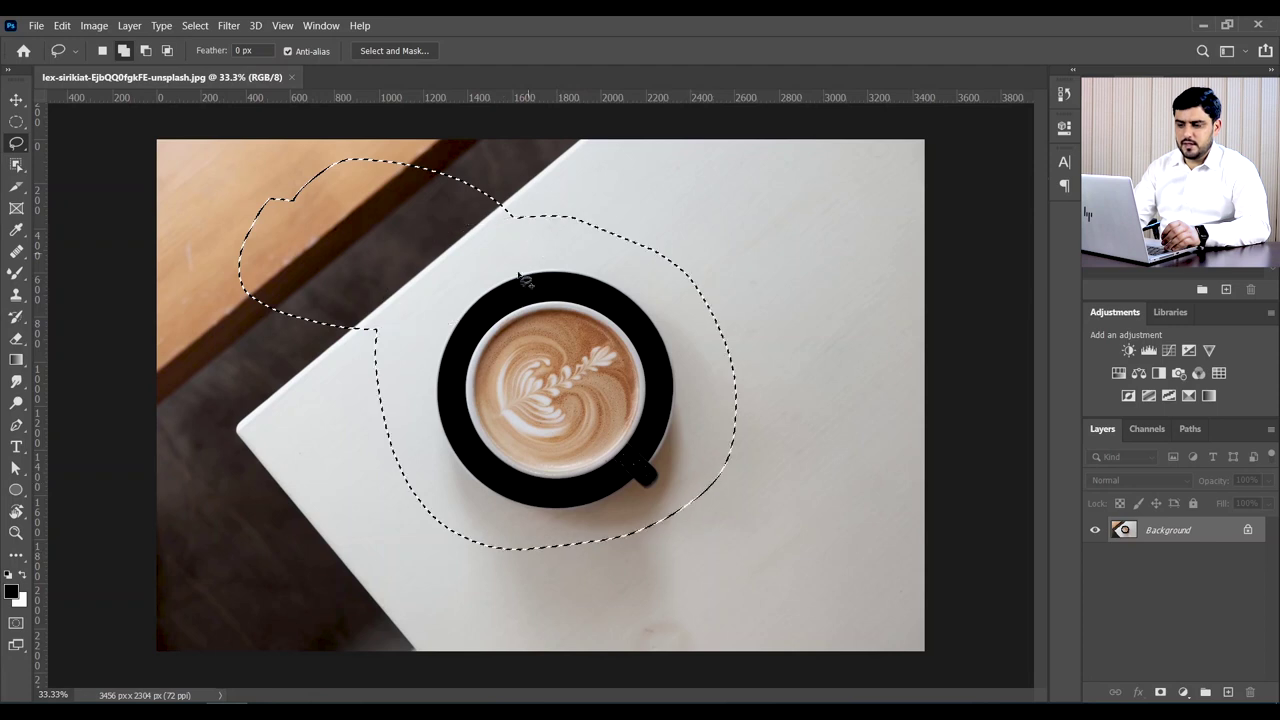
left_click(146, 51)
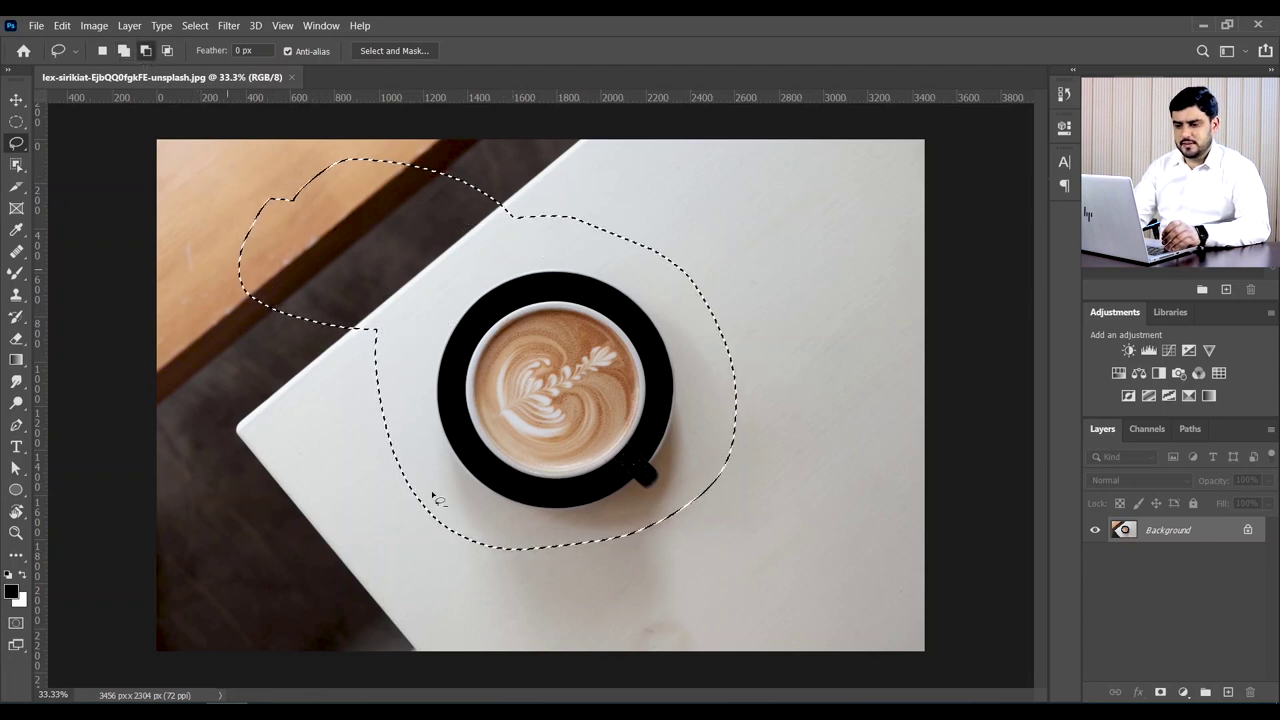
left_click_drag(757, 297, 790, 315)
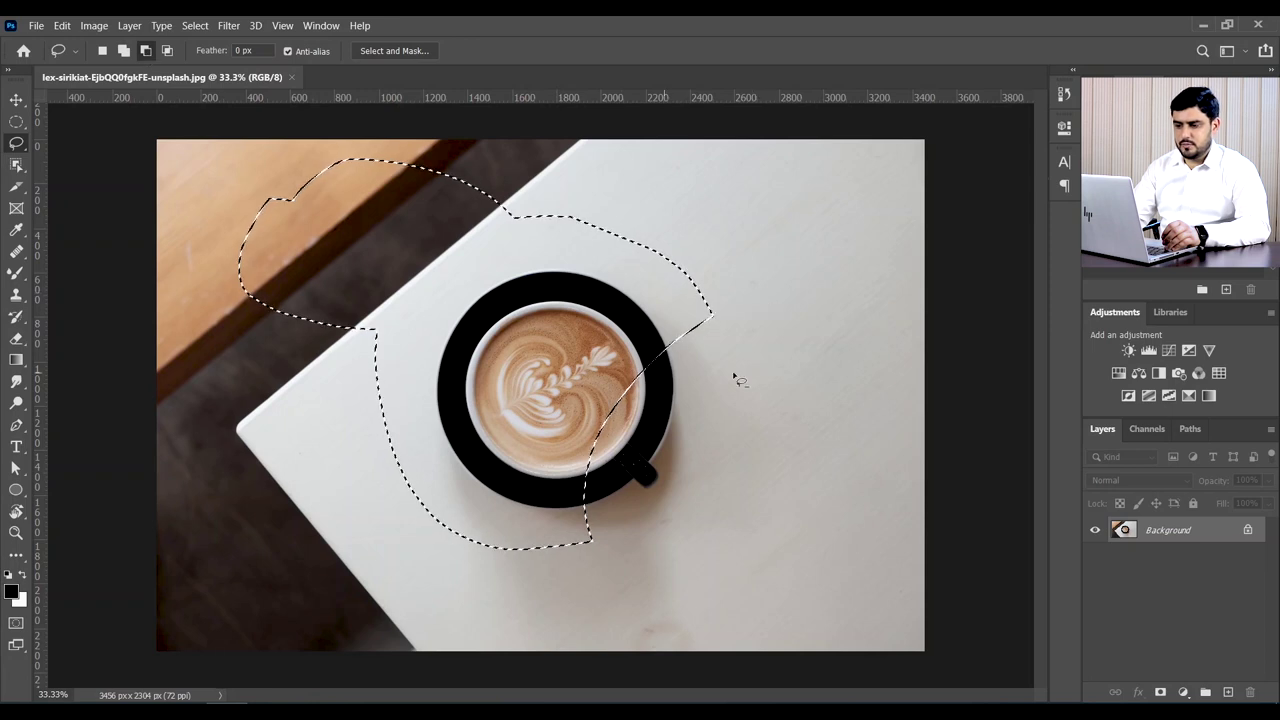
Step: Intersect the selection with a large lasso outline spanning the top and bottom of the table
left_click(167, 52)
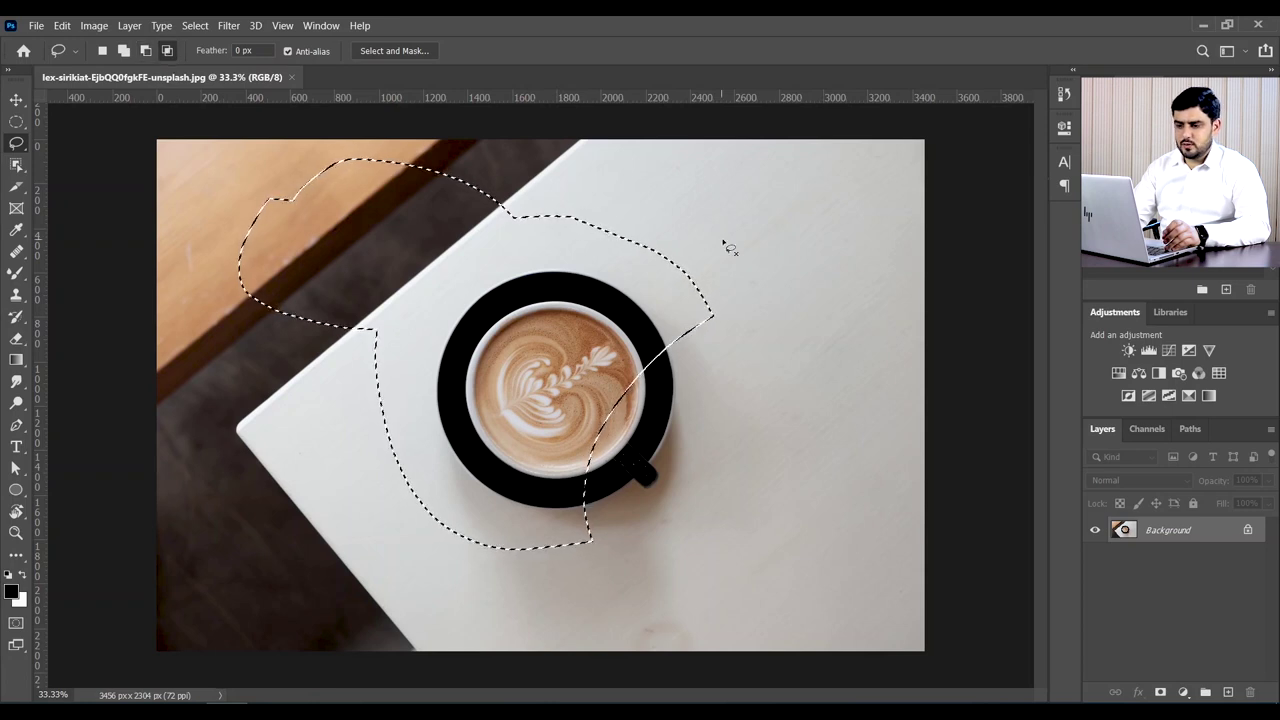
left_click_drag(546, 185, 446, 190)
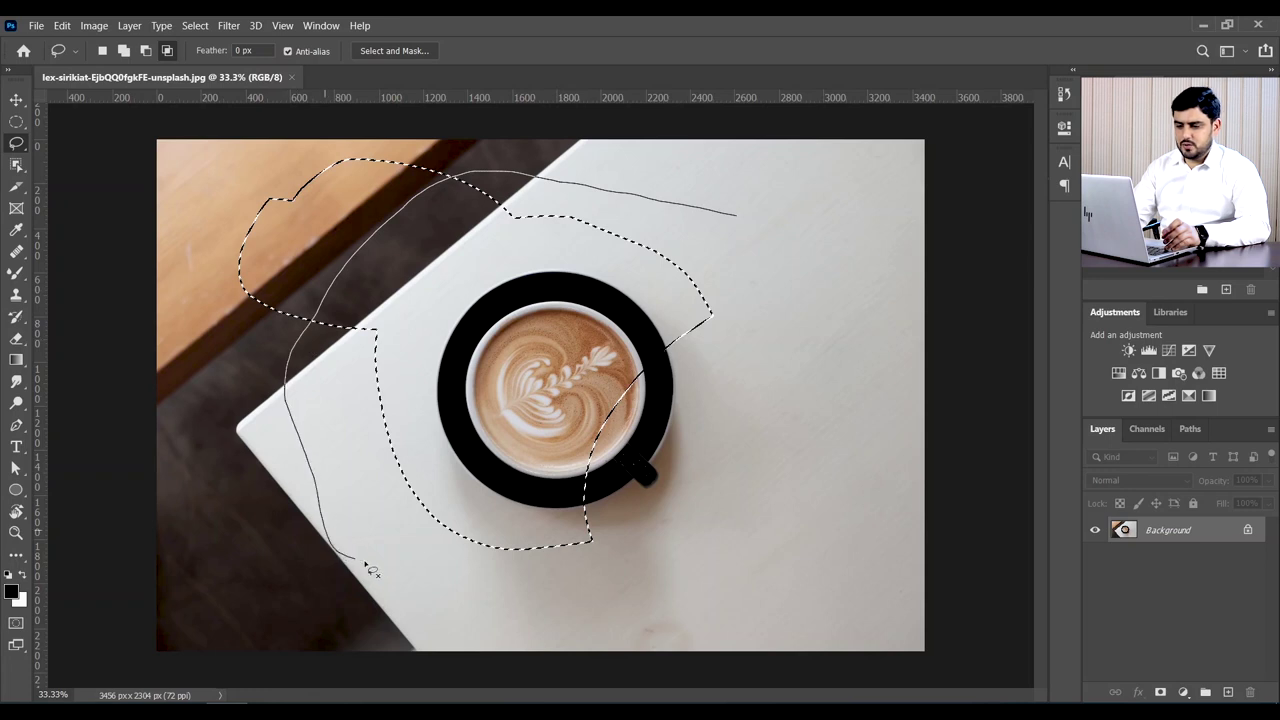
left_click_drag(440, 605, 673, 586)
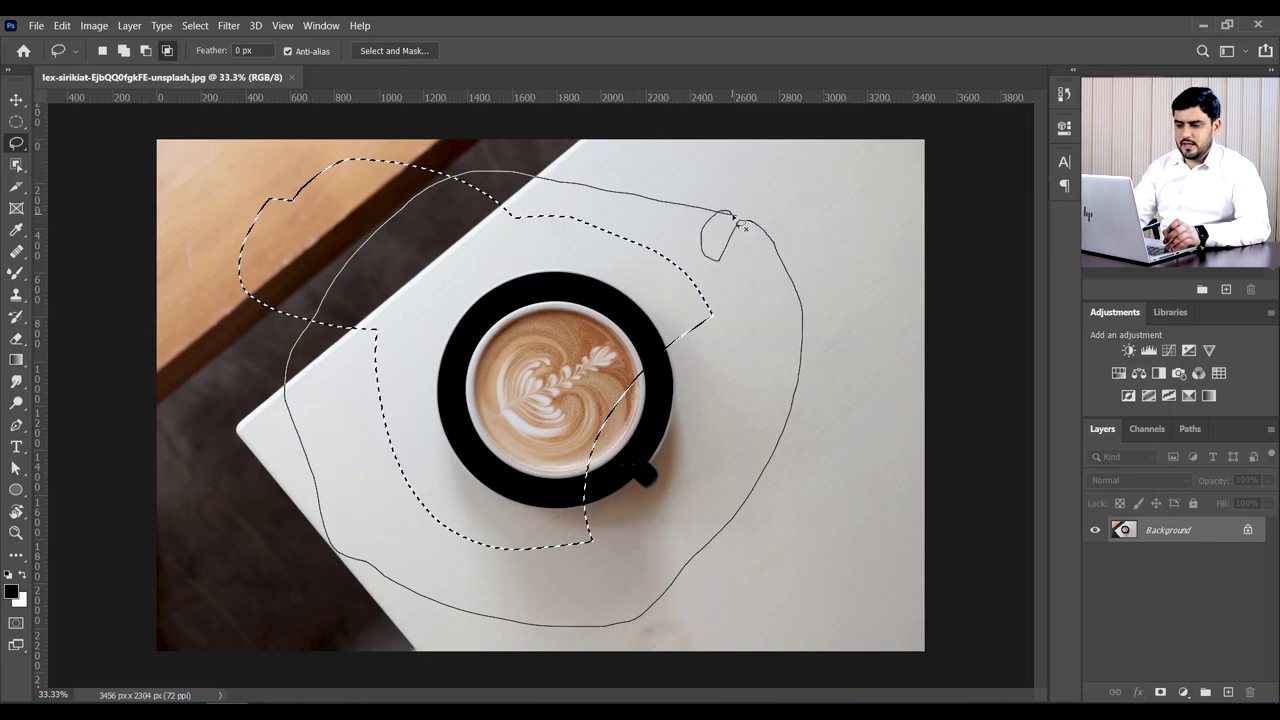
left_click_drag(736, 216, 734, 217)
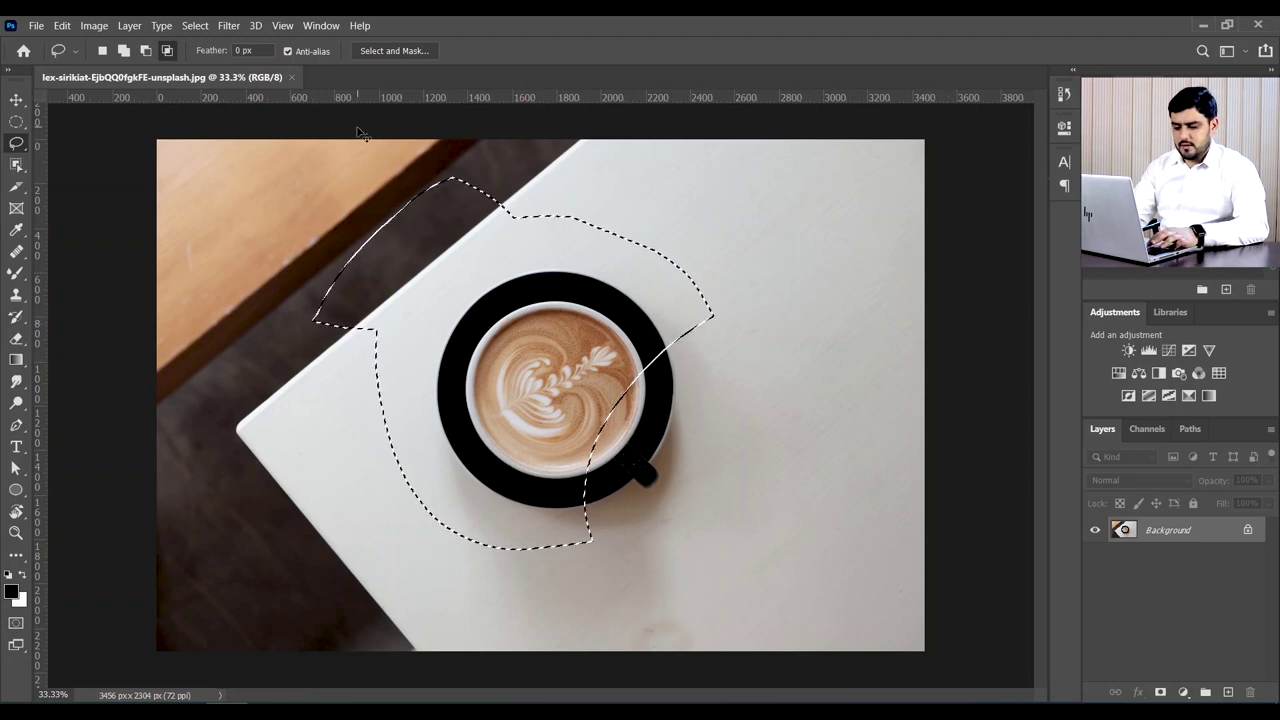
Step: With Feather 0, fill the selection black on a new layer, then undo it all
left_click(258, 49)
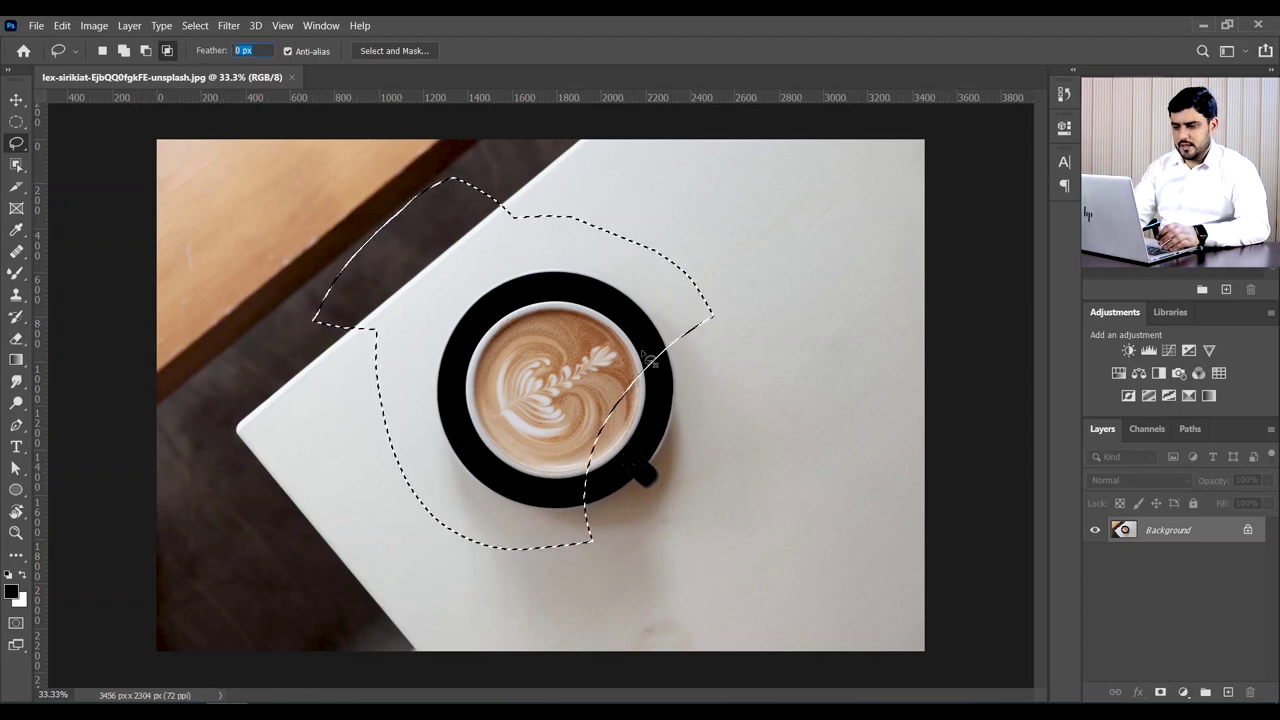
key("Return")
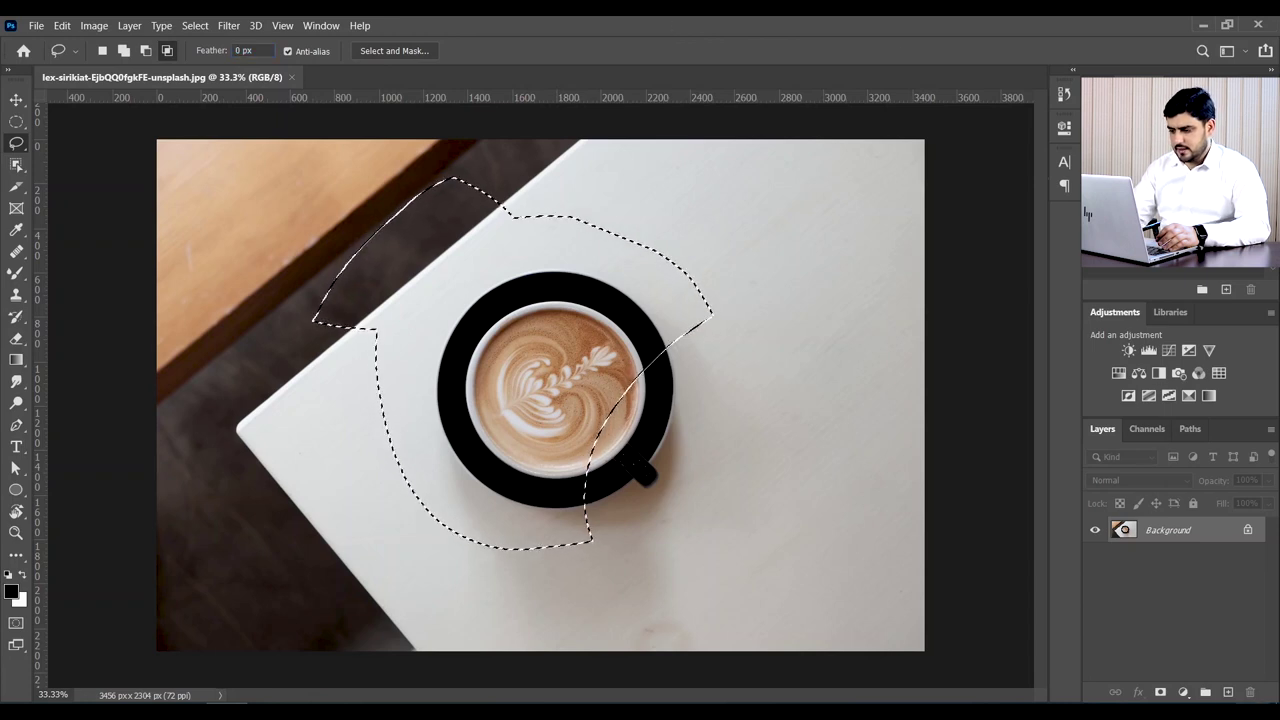
left_click(1228, 692)
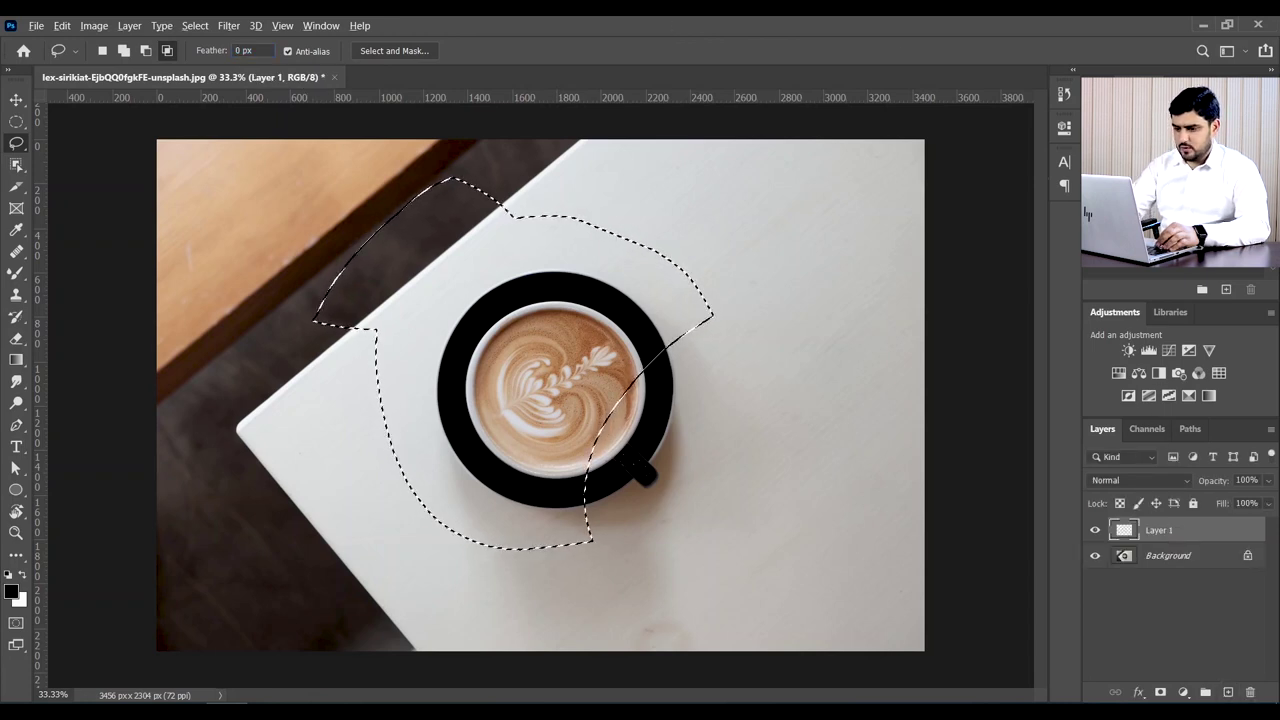
key("alt+BackSpace")
key("ctrl+d")
key("ctrl+z")
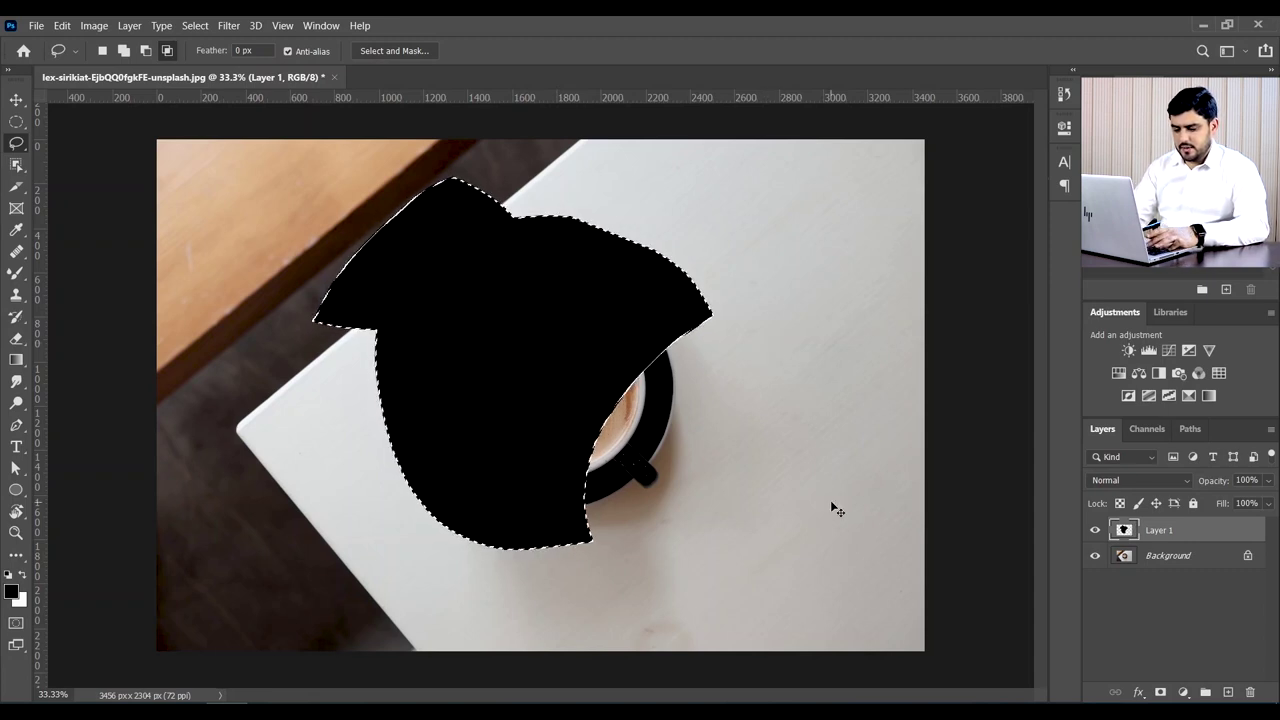
key("ctrl+z")
key("ctrl+z")
key("ctrl+z")
key("ctrl+z")
key("ctrl+z")
key("ctrl+z")
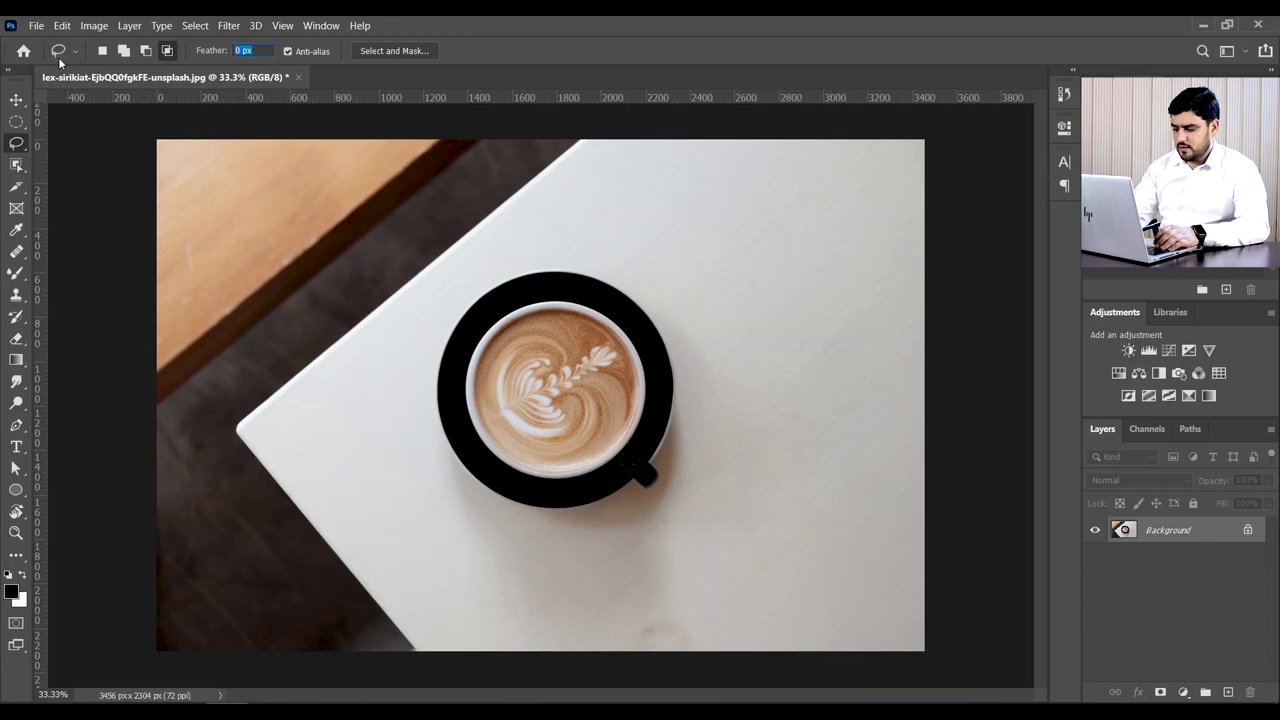
Step: With 60 px feather, lasso around the cup, test a soft black fill, then undo it
type("60")
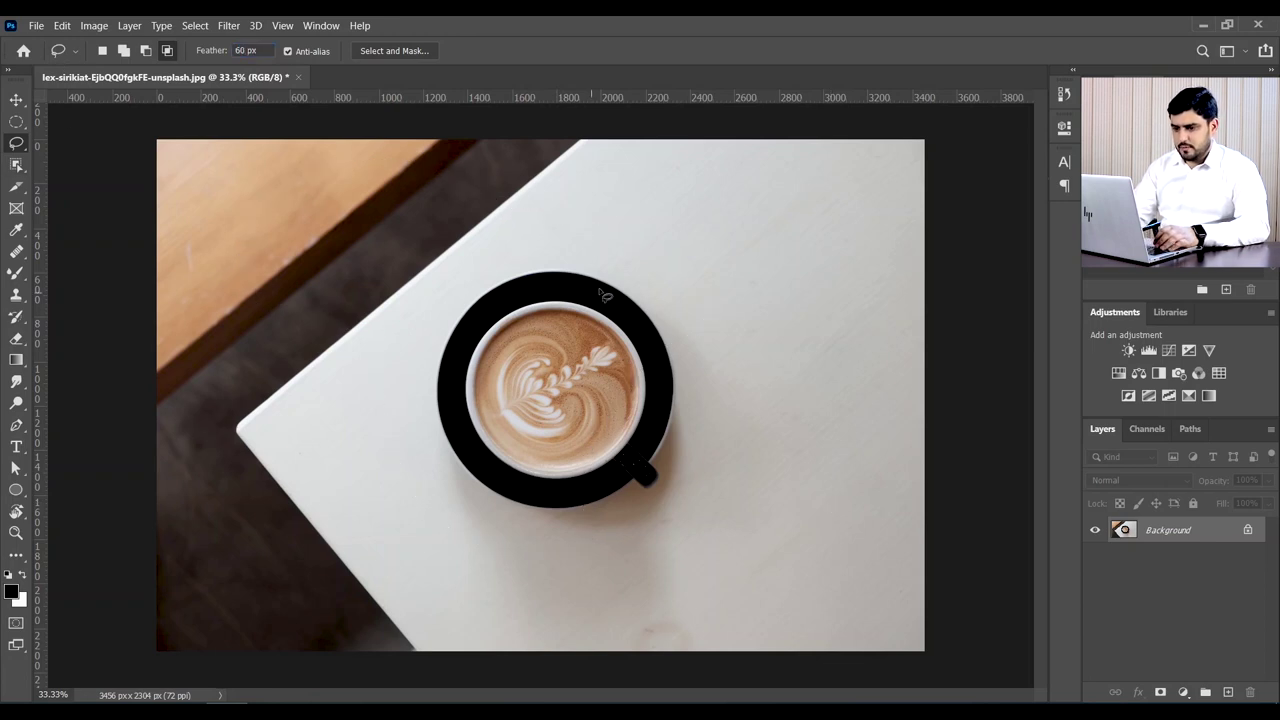
left_click_drag(500, 262, 694, 211)
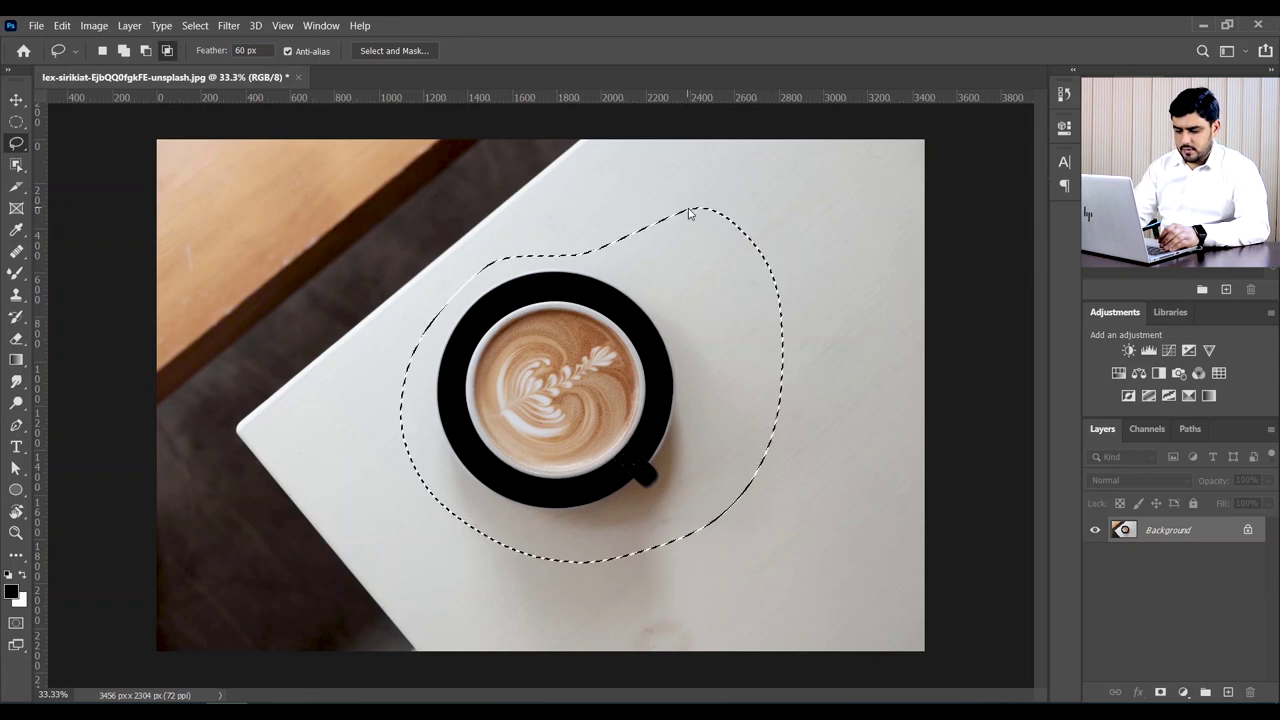
key("alt+BackSpace")
key("ctrl+d")
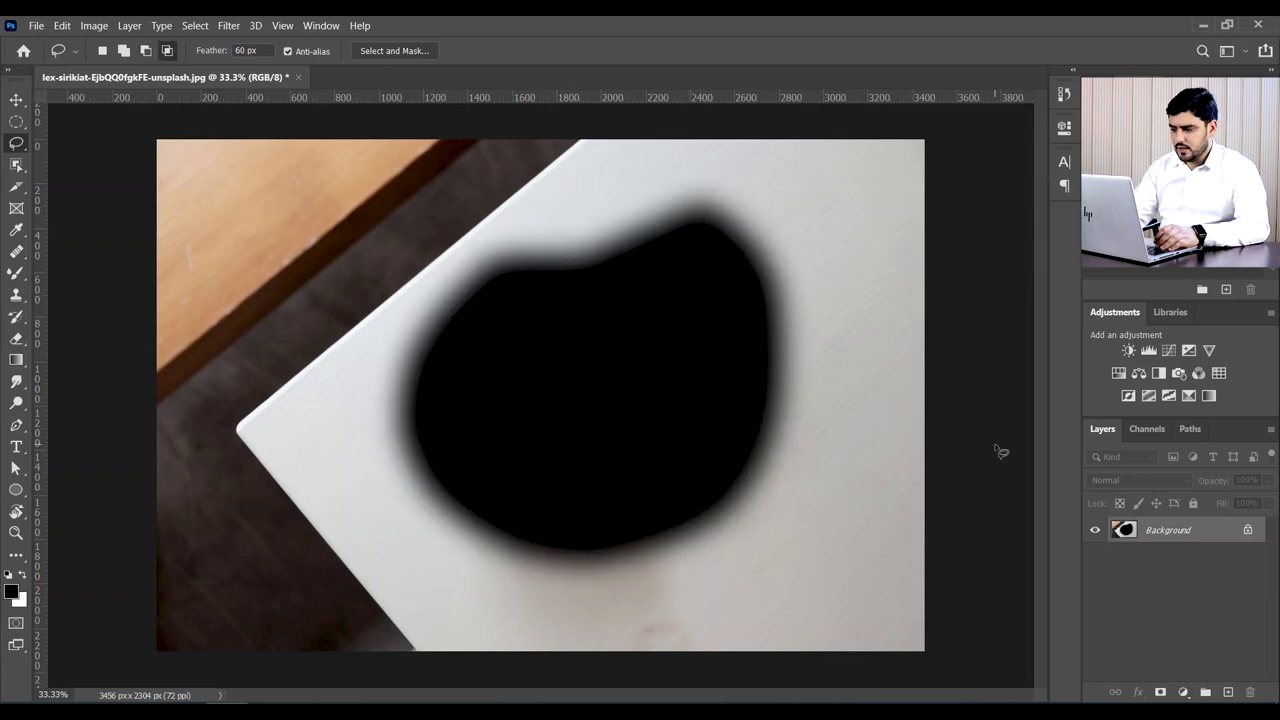
key("ctrl+z")
key("ctrl+z")
key("ctrl+z")
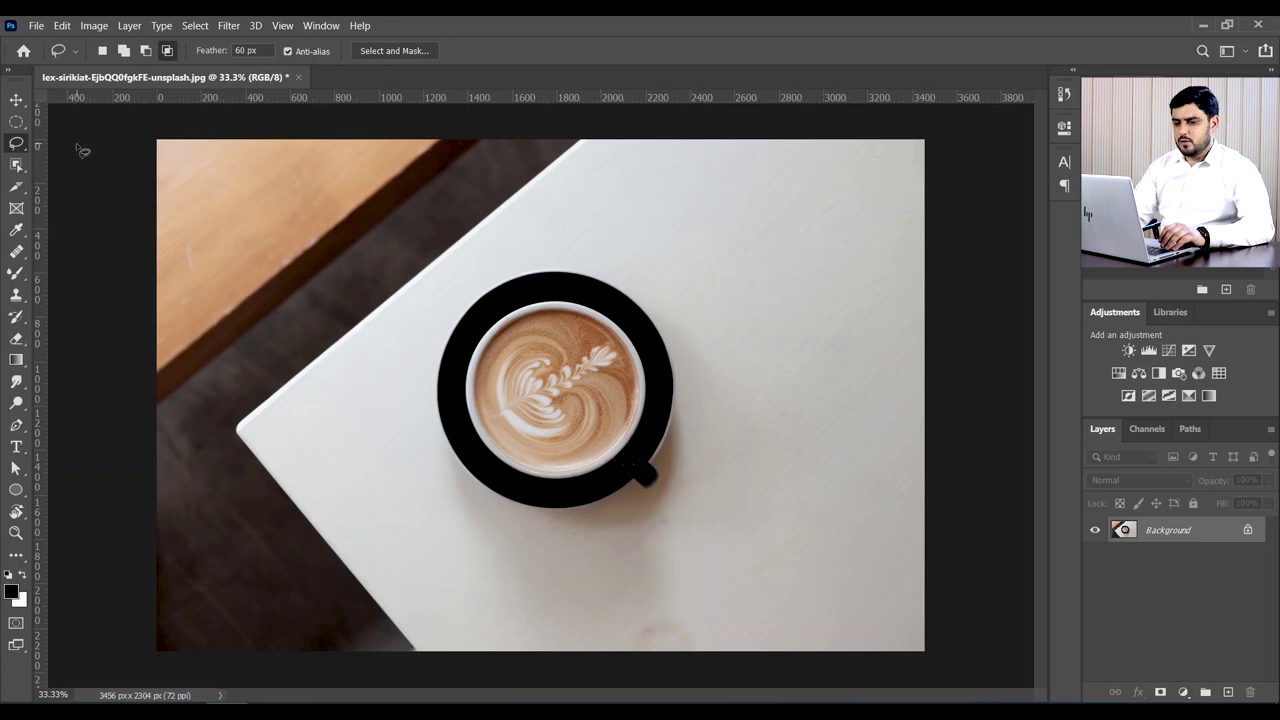
right_click(20, 148)
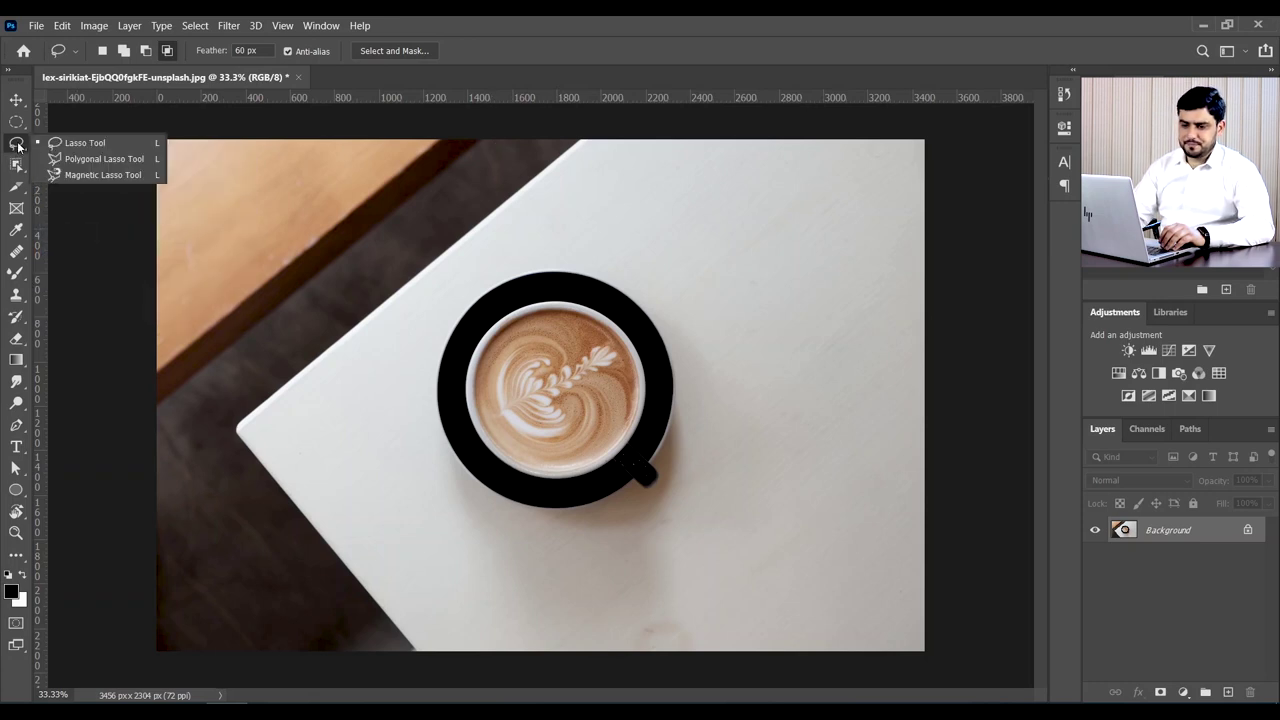
left_click(99, 160)
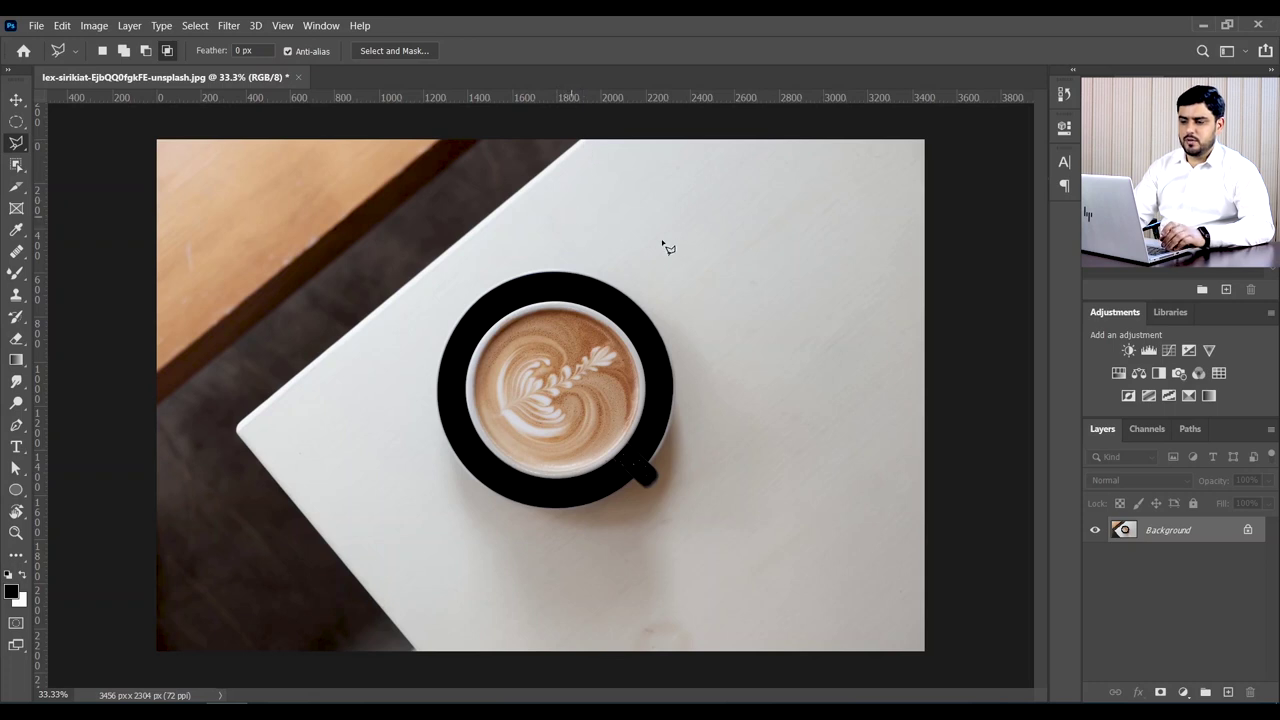
left_click(614, 199)
left_click(692, 174)
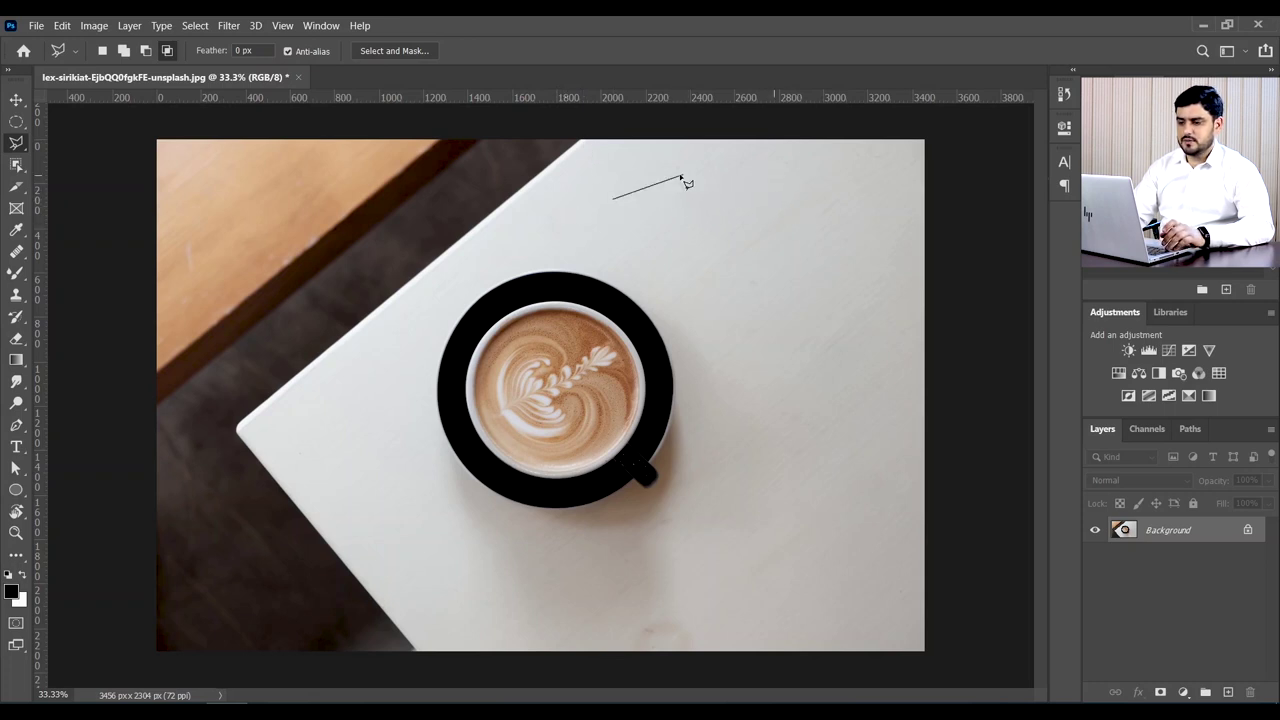
left_click(803, 159)
left_click(775, 241)
left_click(843, 241)
left_click(771, 331)
left_click(873, 419)
left_click(822, 466)
left_click(702, 302)
left_click(674, 458)
left_click(551, 289)
left_click(298, 353)
left_click(304, 231)
left_click(606, 307)
left_click(613, 199)
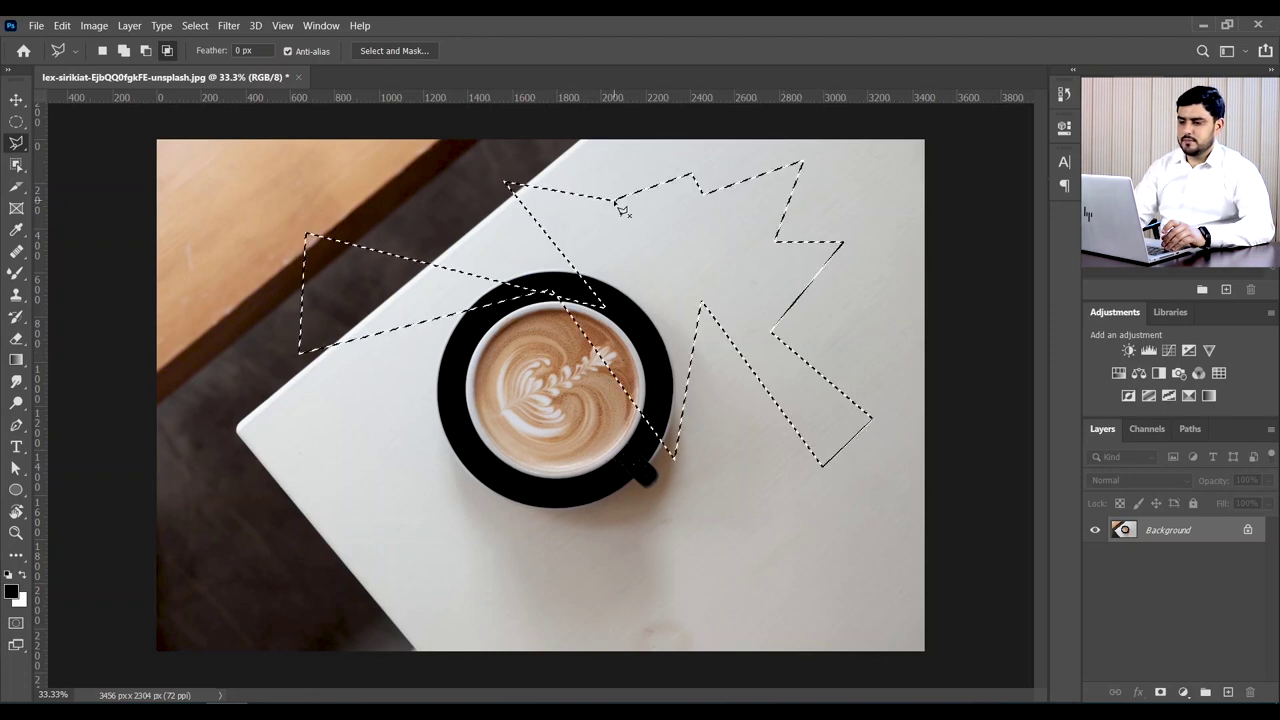
key("ctrl+d")
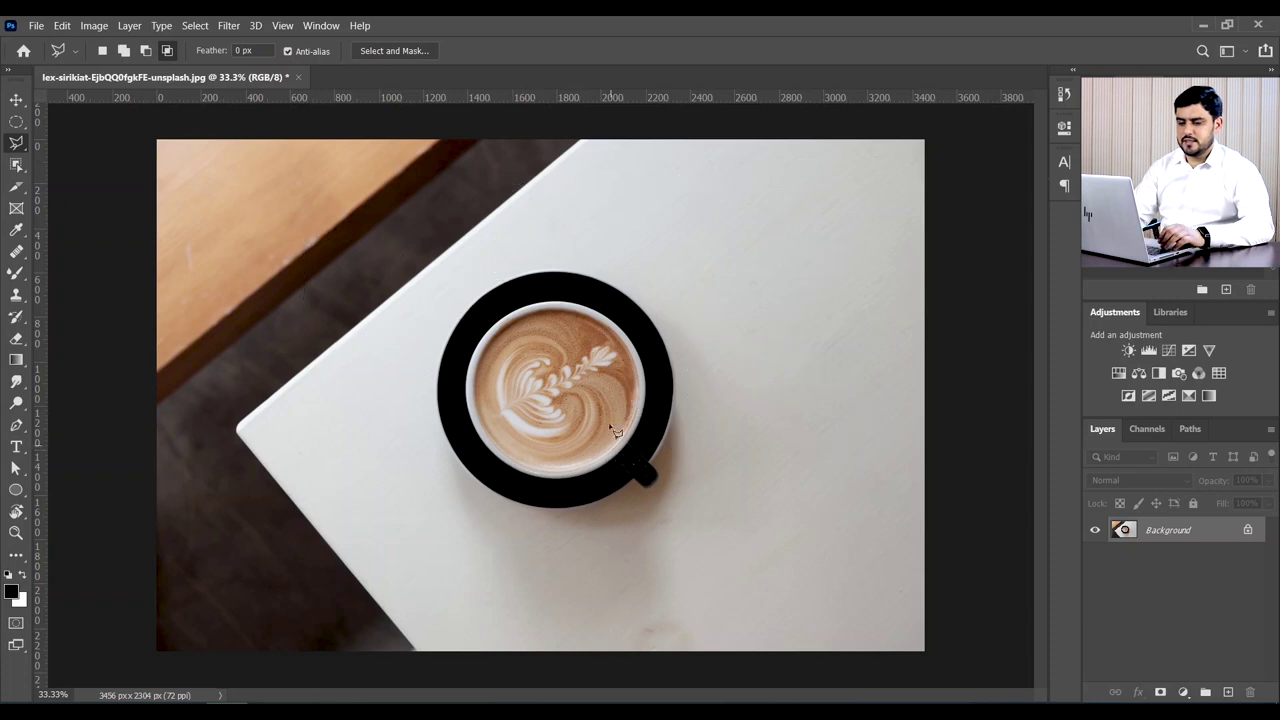
left_click(570, 214)
left_click(640, 263)
left_click(781, 280)
left_click(633, 337)
left_click(726, 517)
left_click(567, 410)
left_click(445, 517)
left_click(475, 384)
left_click(304, 335)
left_click(437, 288)
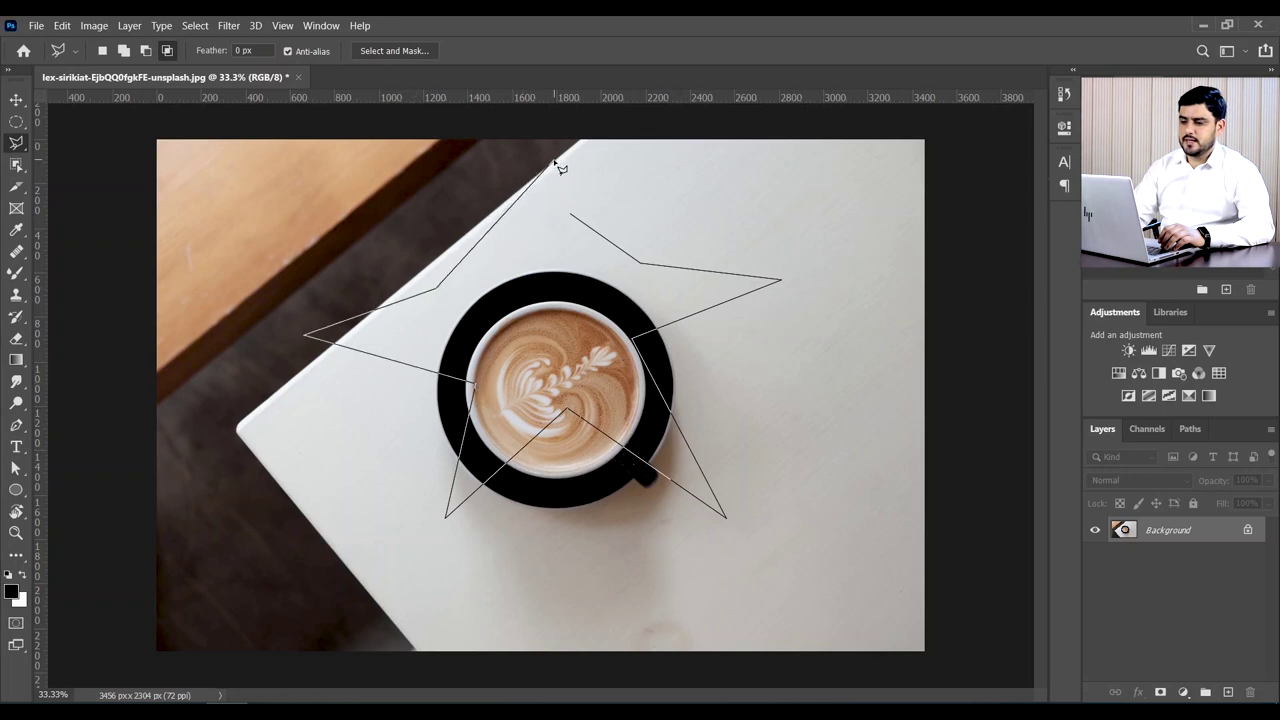
left_click(553, 161)
left_click(570, 214)
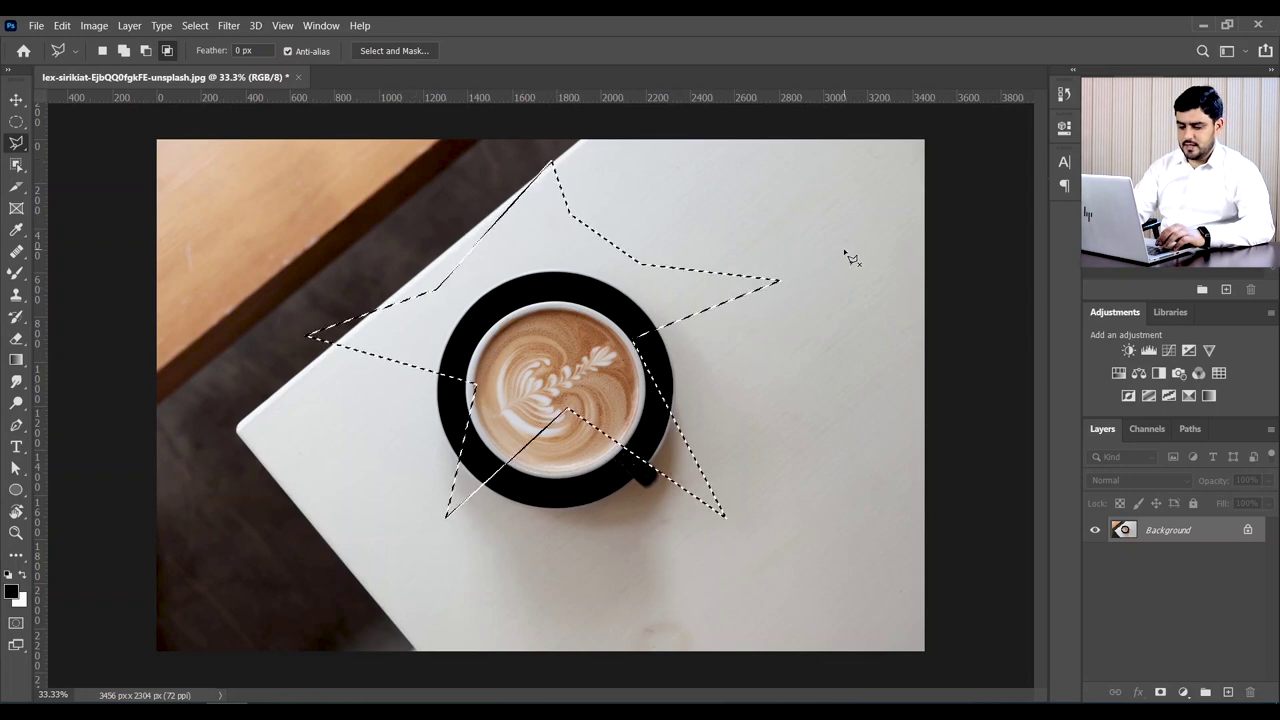
key("alt+BackSpace")
key("ctrl+d")
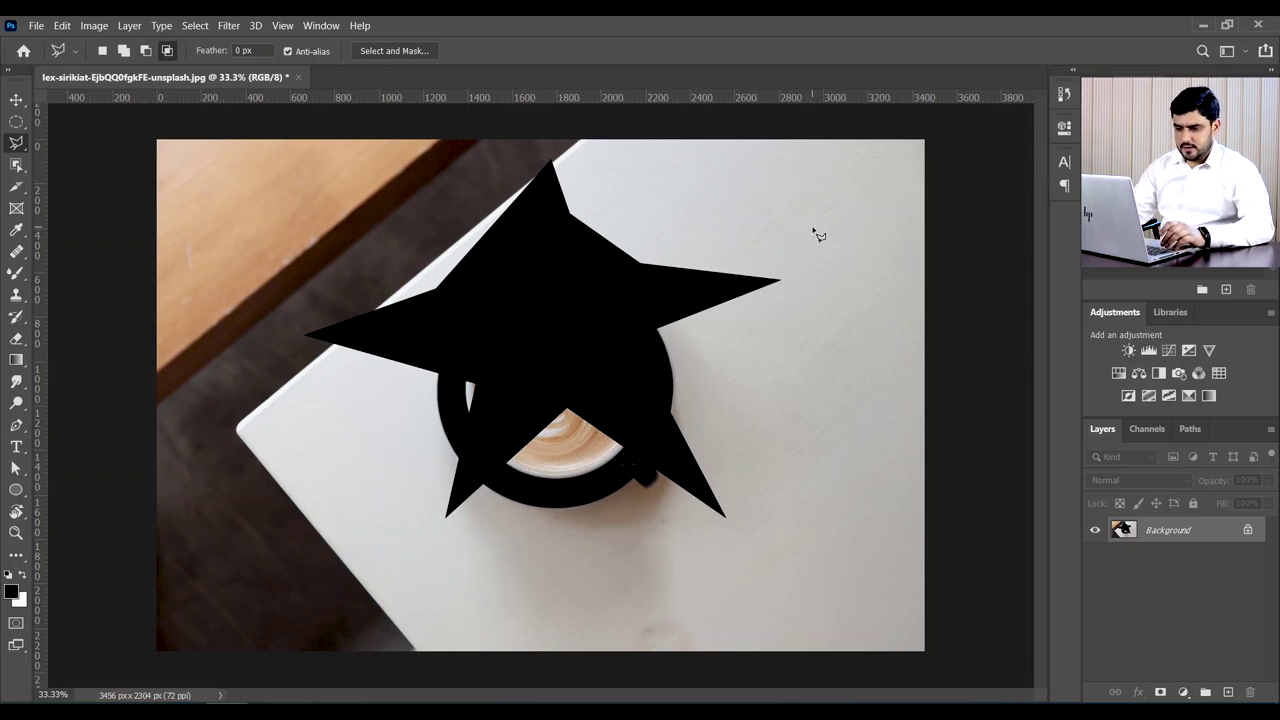
key("ctrl+z")
key("ctrl+z")
key("ctrl+z")
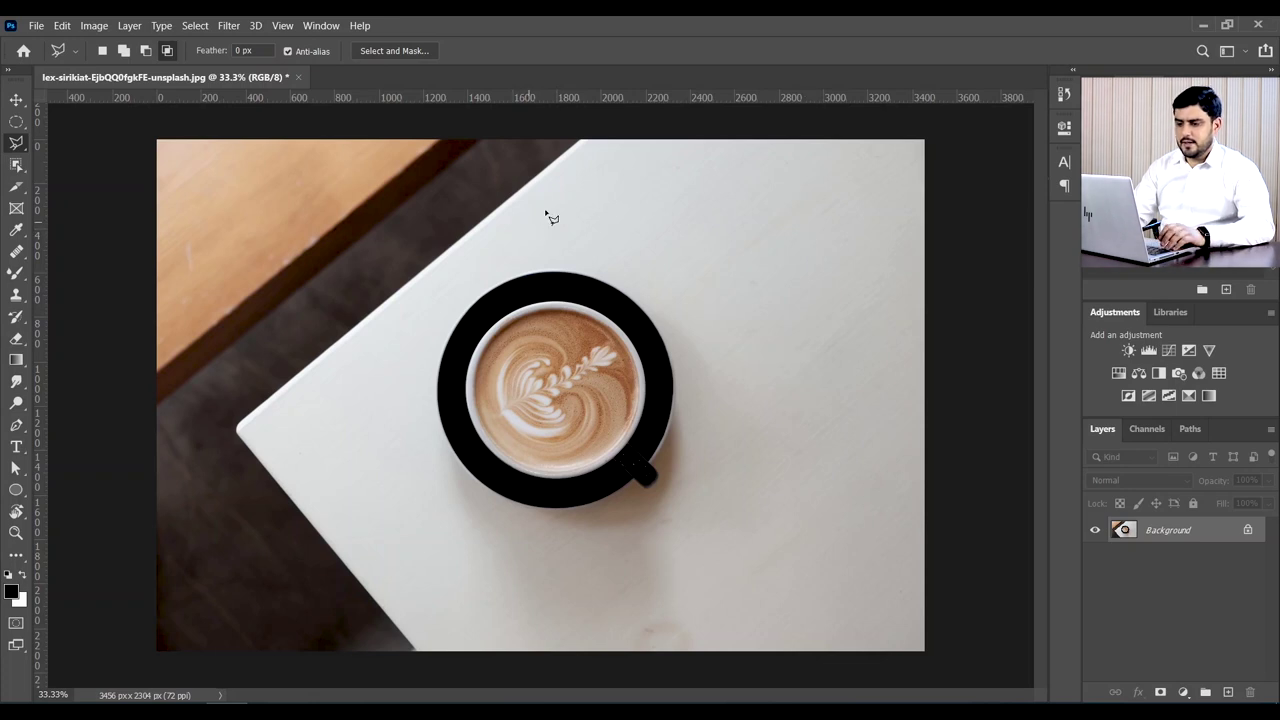
left_click(583, 140)
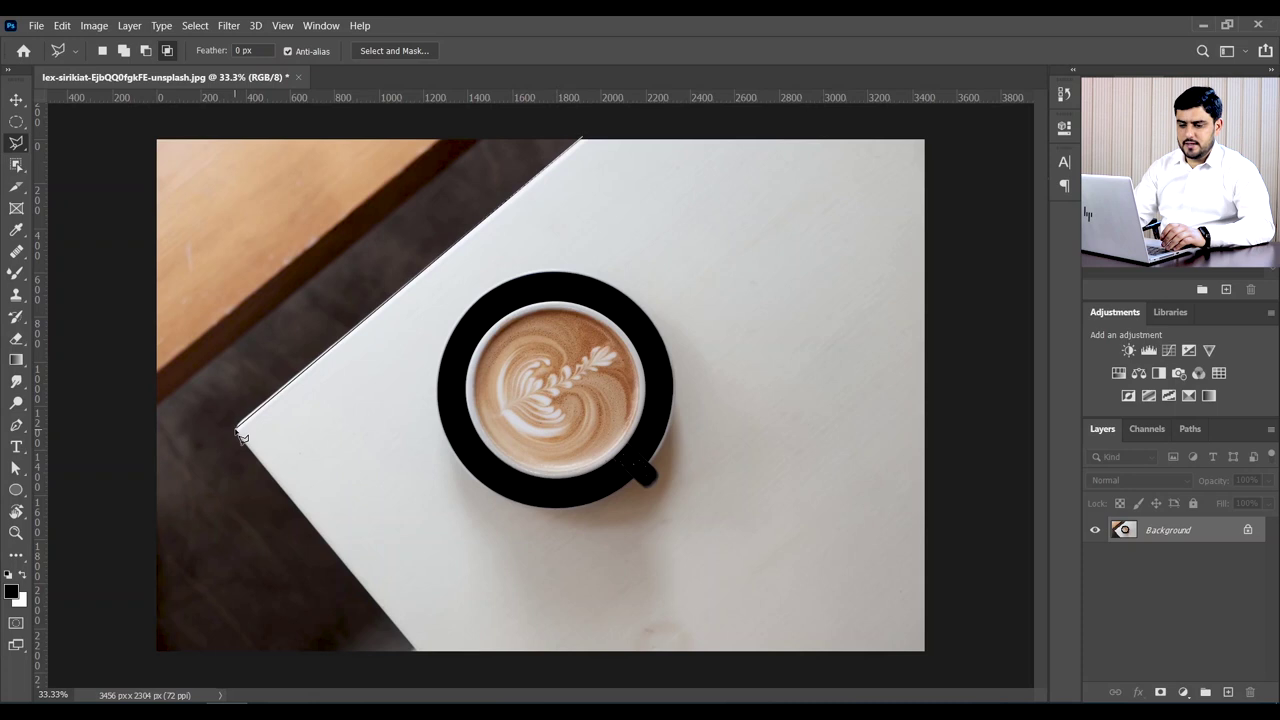
left_click(235, 430)
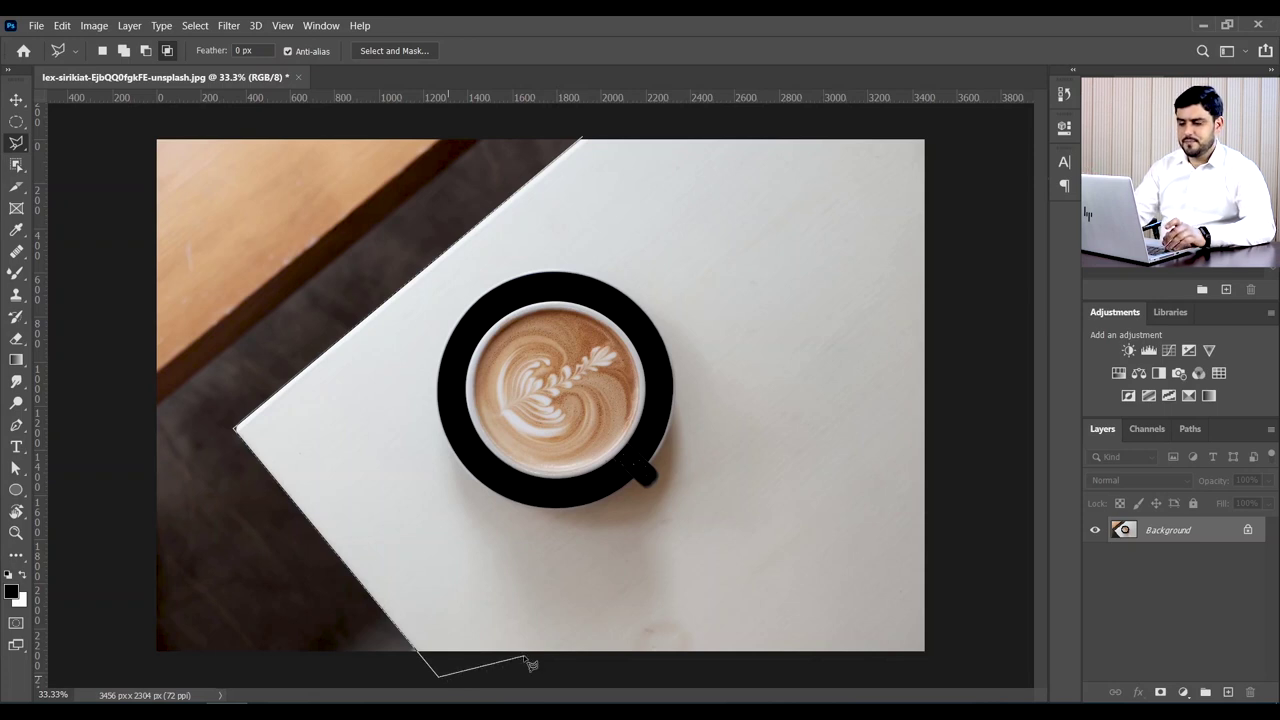
key("Escape")
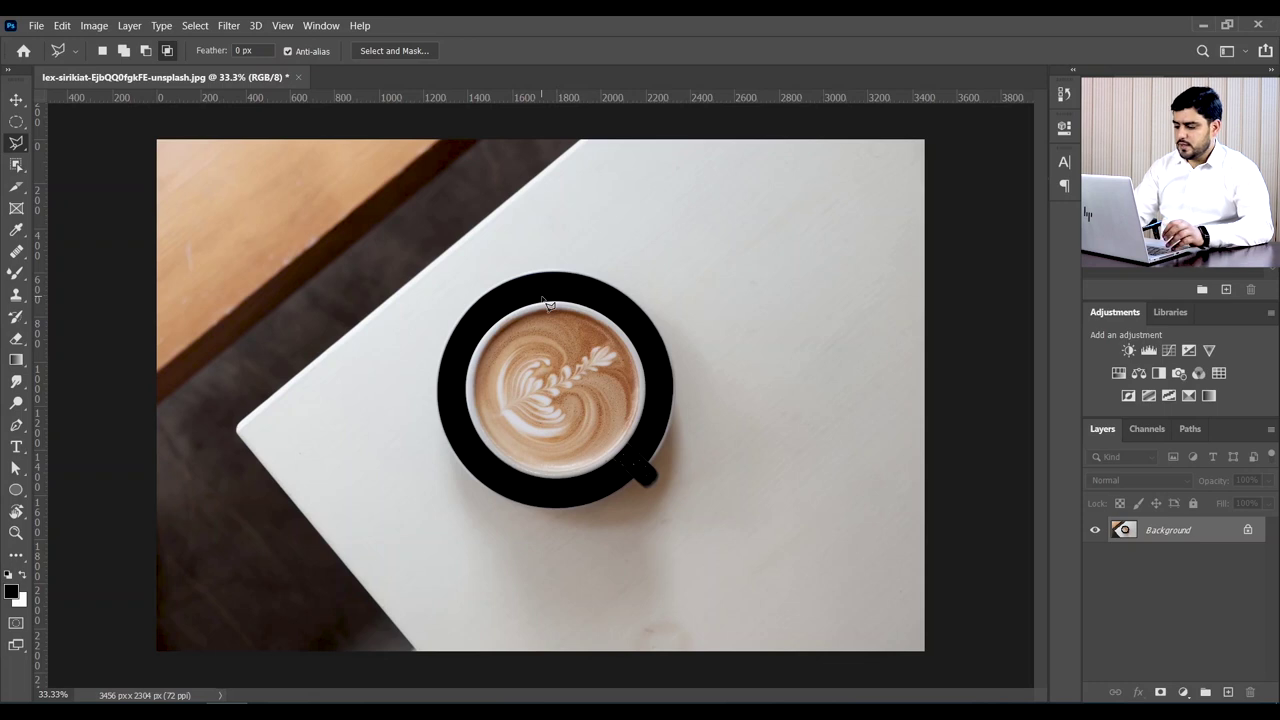
Step: Zoom in and draw a Polygonal Lasso outline of the saucer's left half, then deselect it
key("ctrl+plus")
key("ctrl+plus")
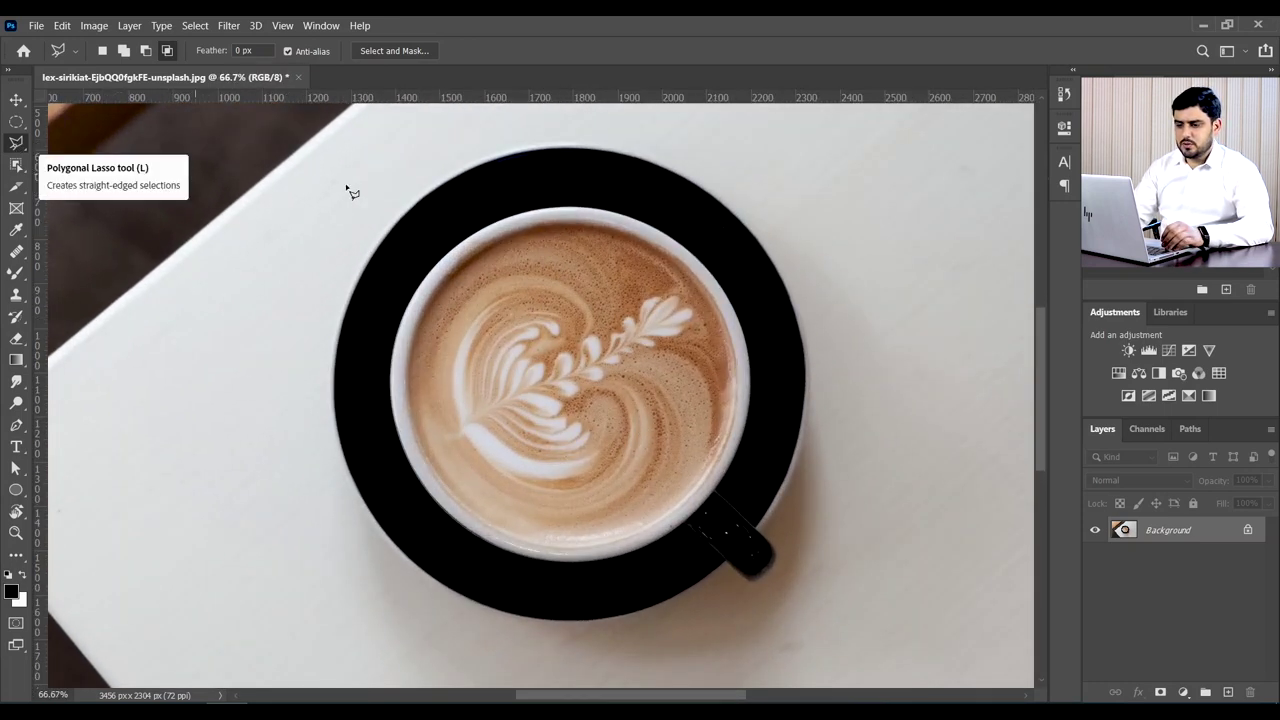
left_click(427, 191)
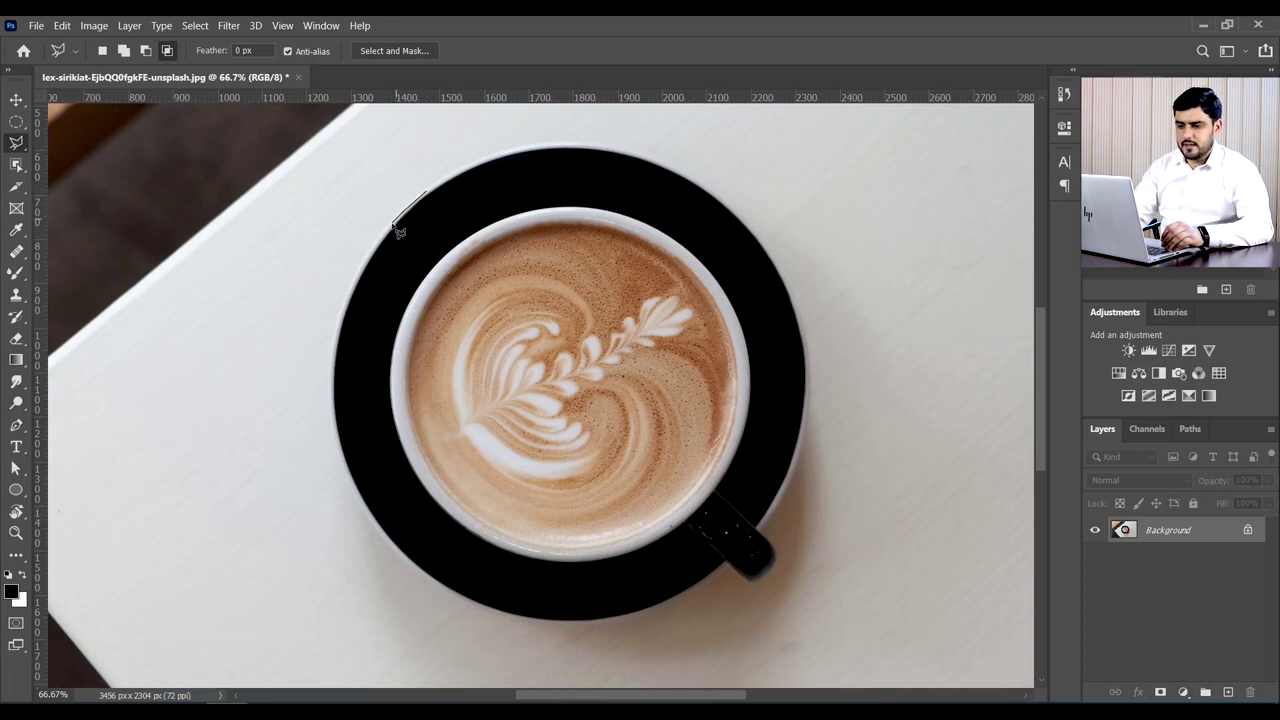
left_click(363, 272)
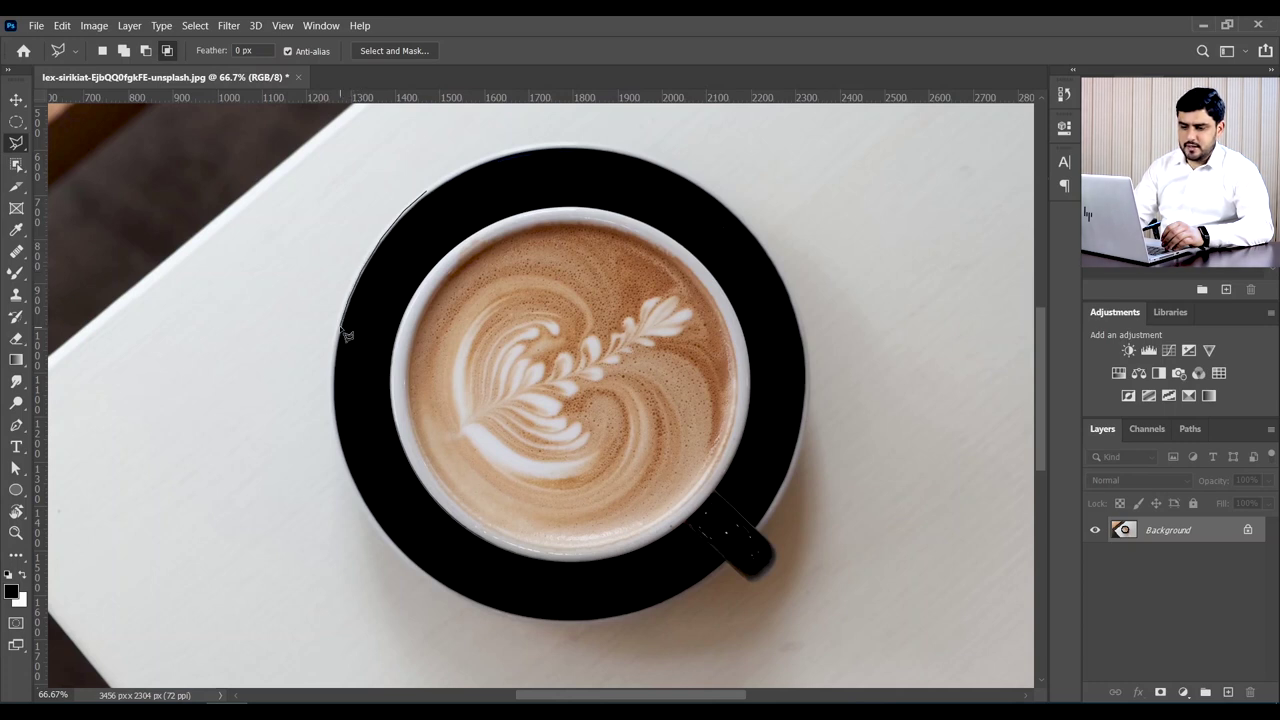
left_click(338, 422)
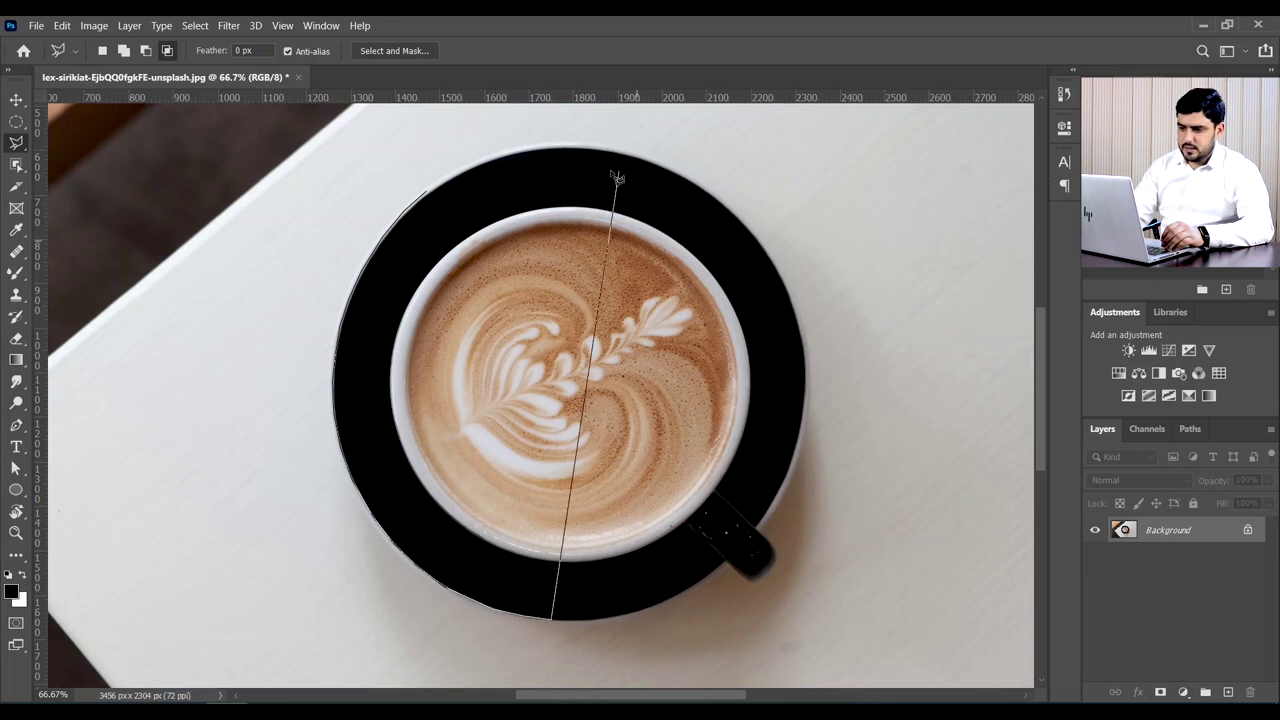
key("shift")
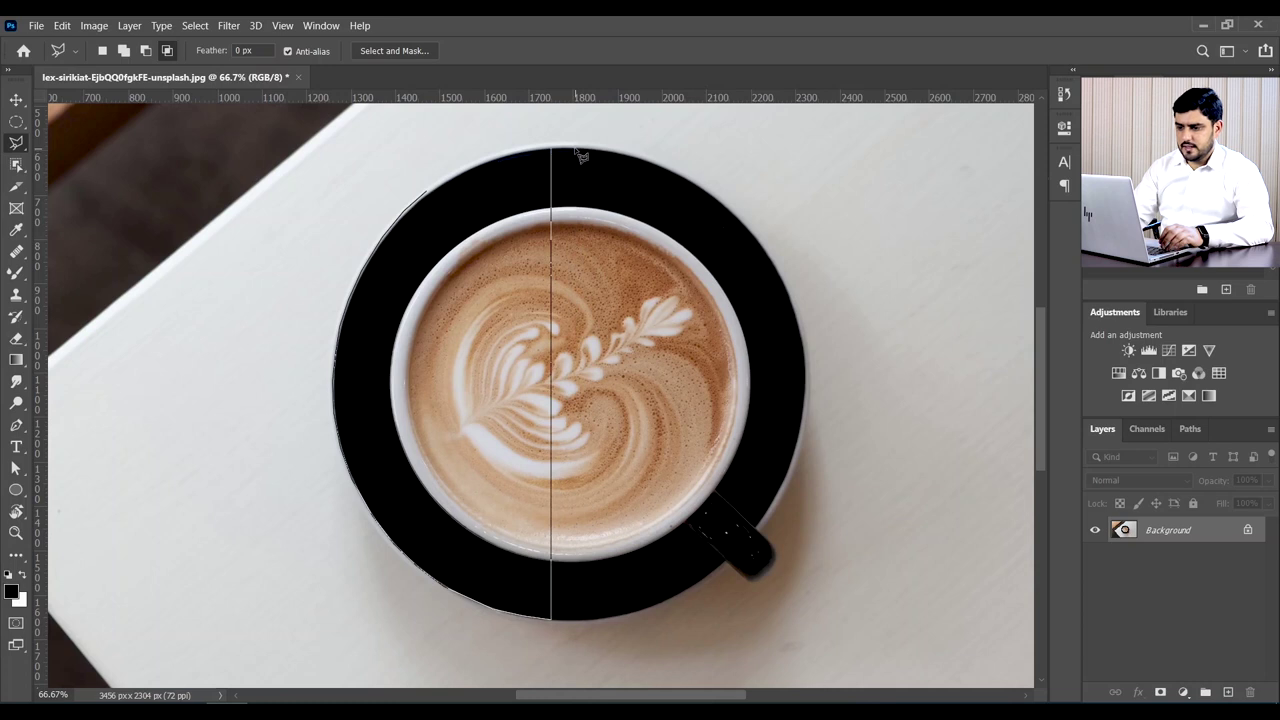
left_click(550, 146)
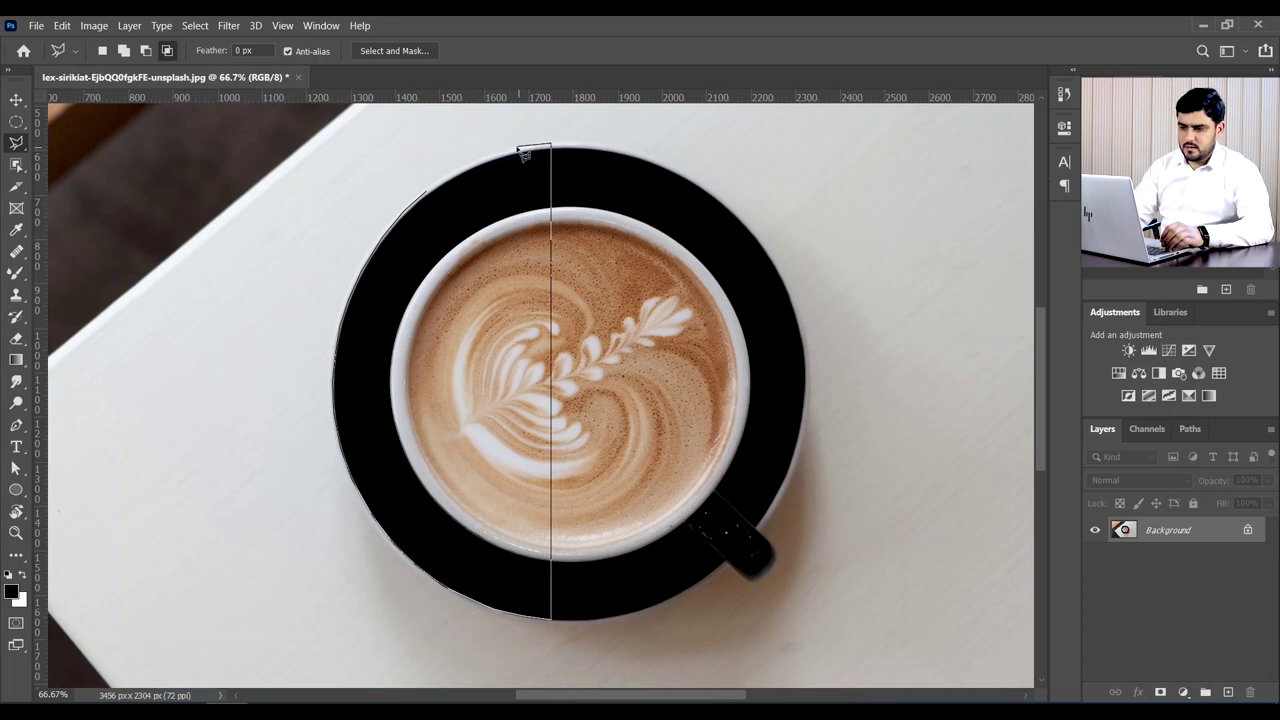
left_click(514, 151)
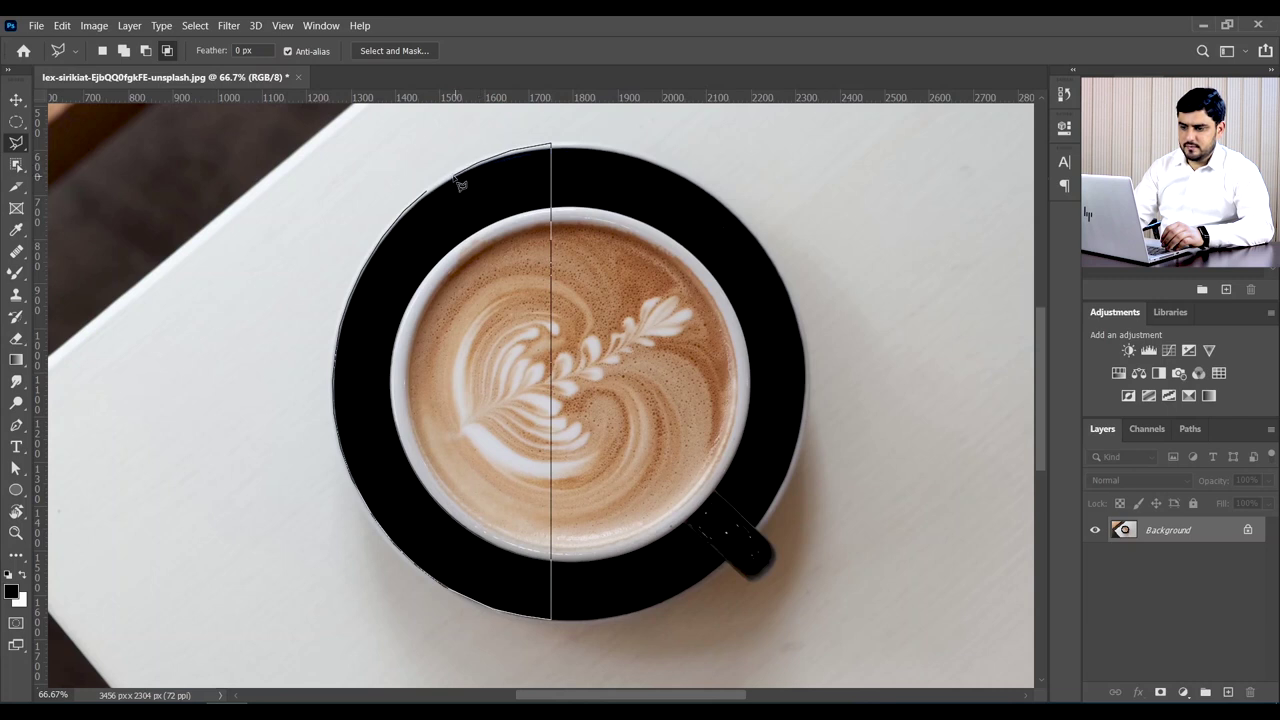
double_click(432, 203)
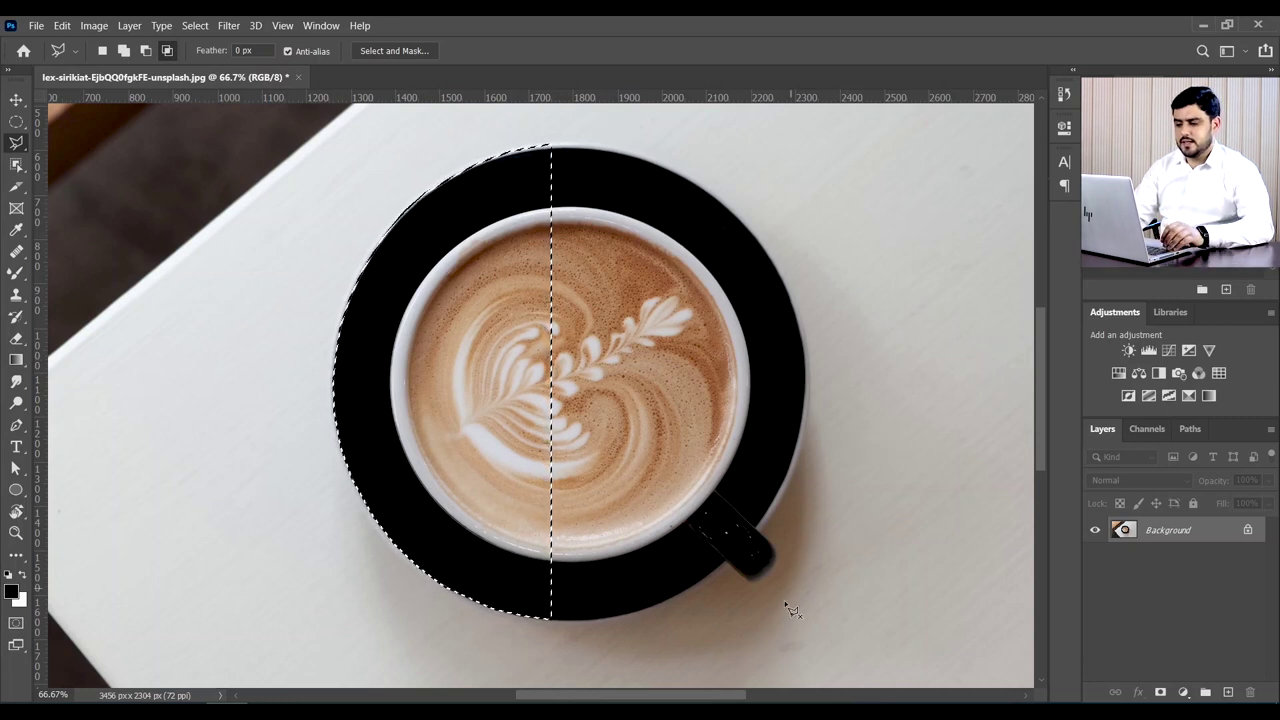
left_click(711, 586)
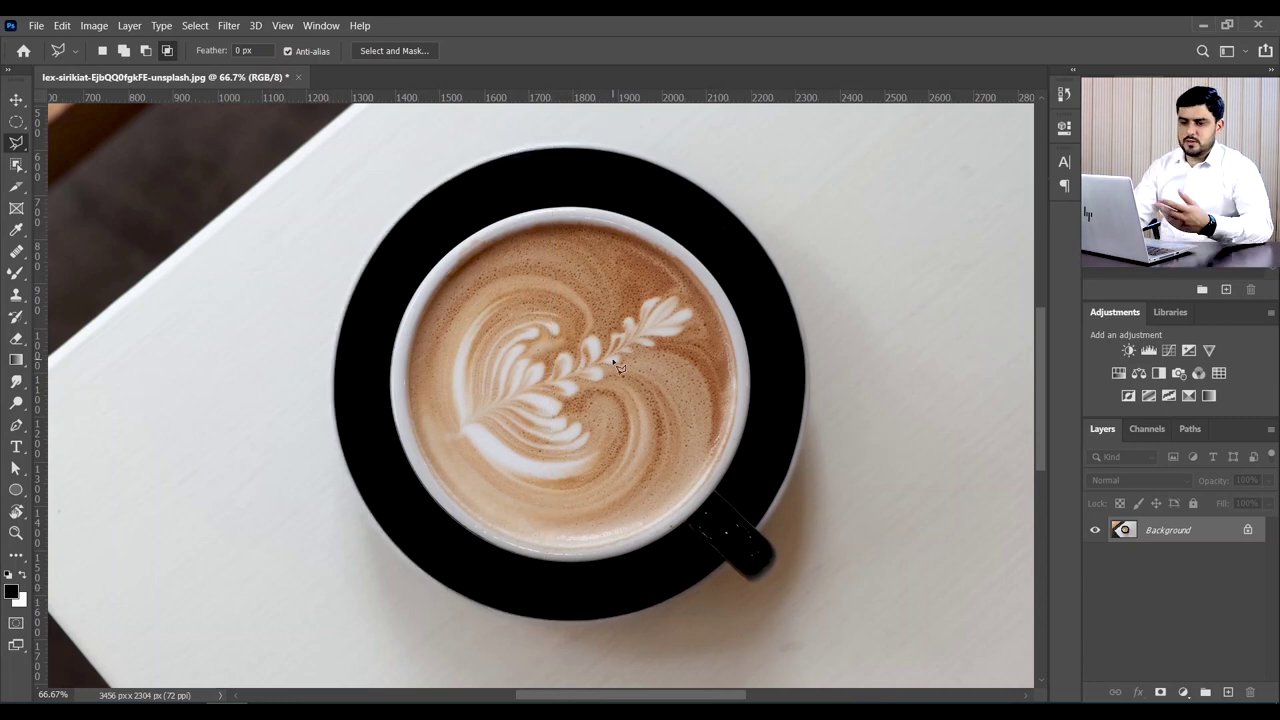
scroll(818, 358, "up", 3)
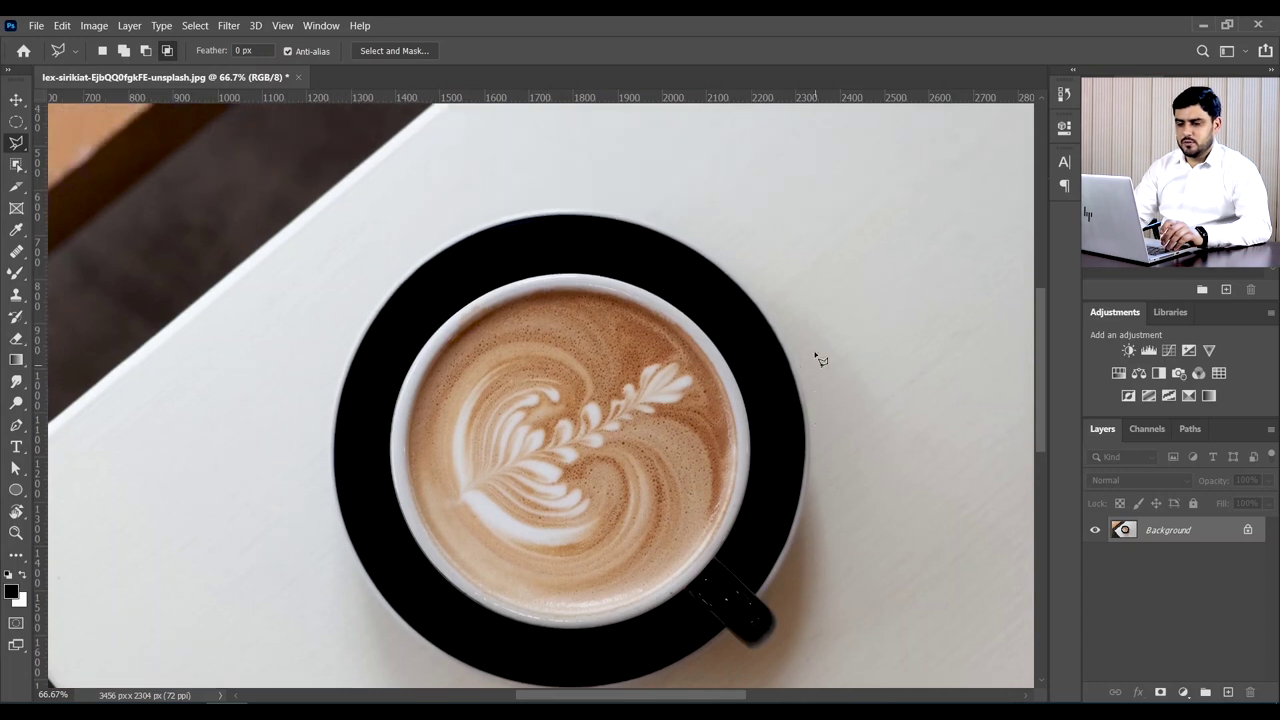
left_click(99, 53)
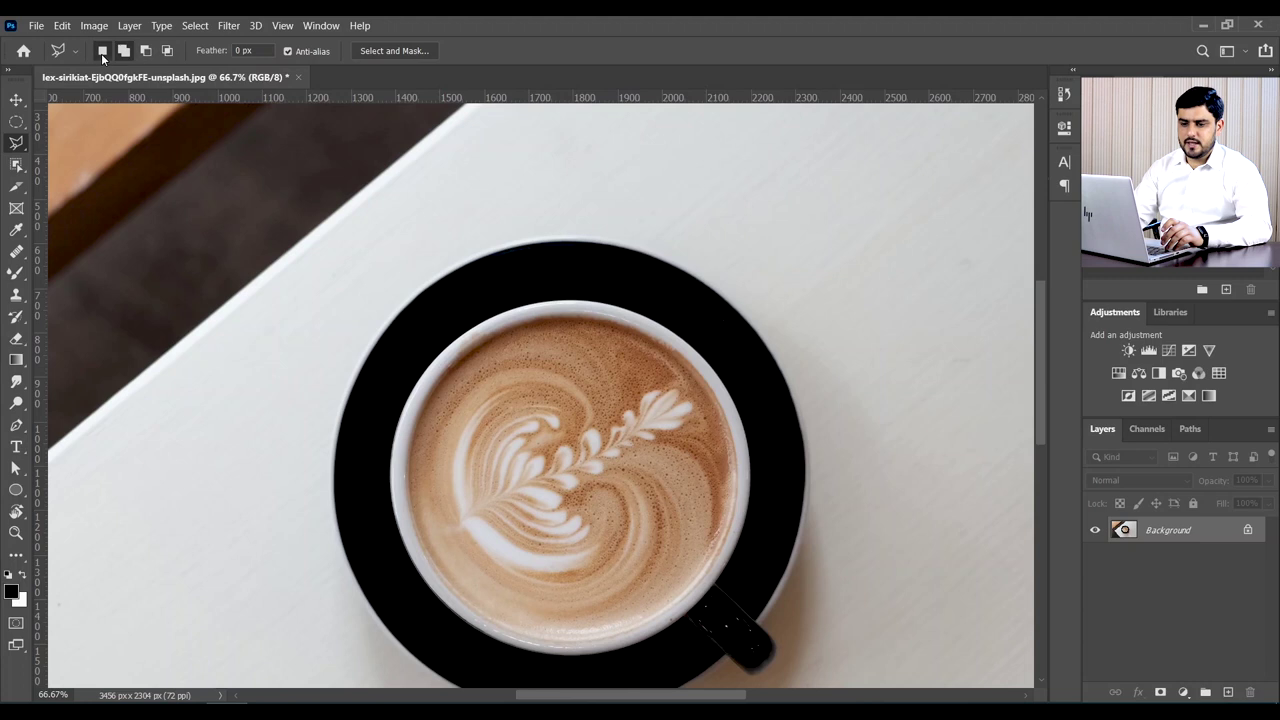
left_click(125, 54)
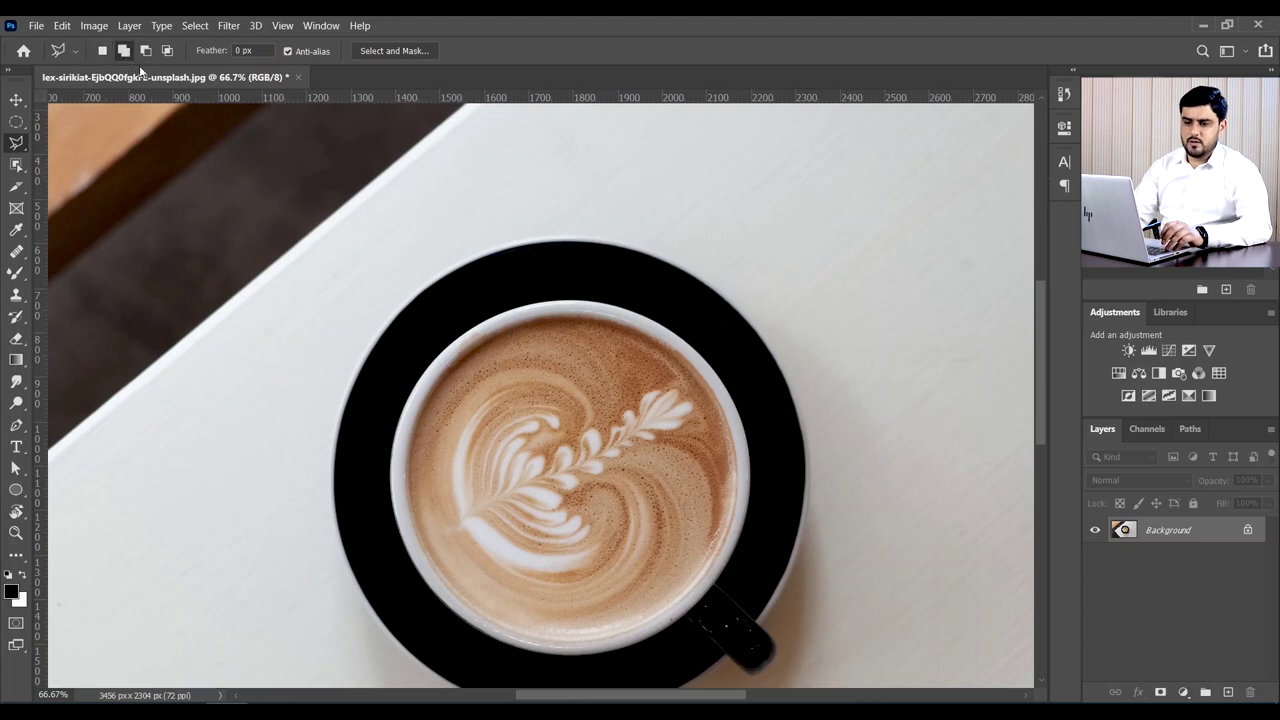
left_click(145, 54)
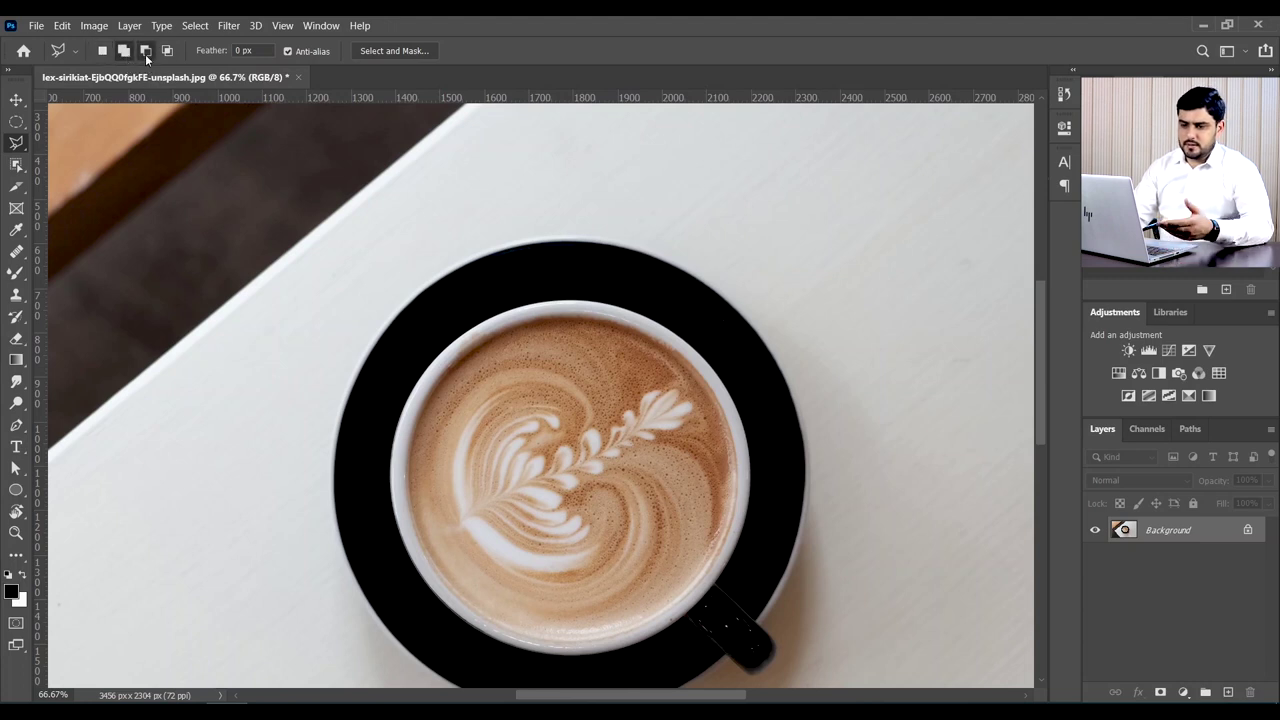
left_click(168, 54)
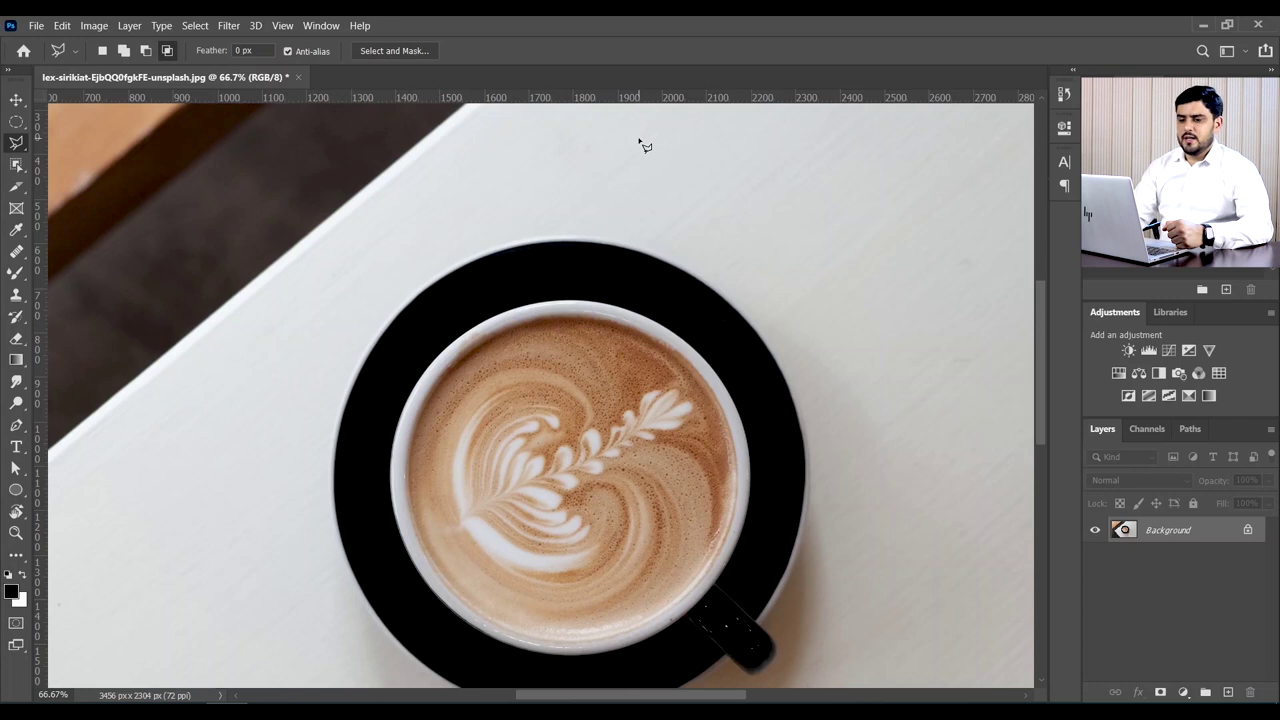
scroll(490, 232, "down", 1)
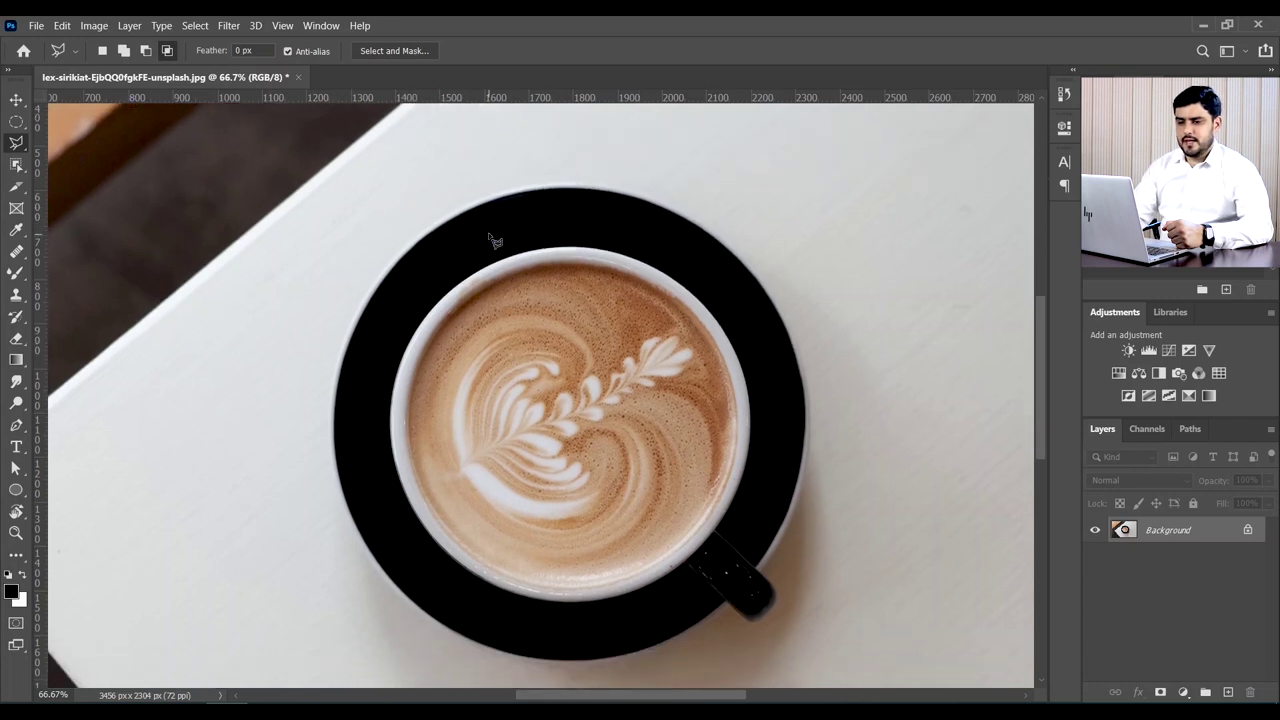
scroll(490, 232, "down", 1)
Step: Choose the Magnetic Lasso, open bird.jpg, and show the lasso variants flyout again
right_click(18, 150)
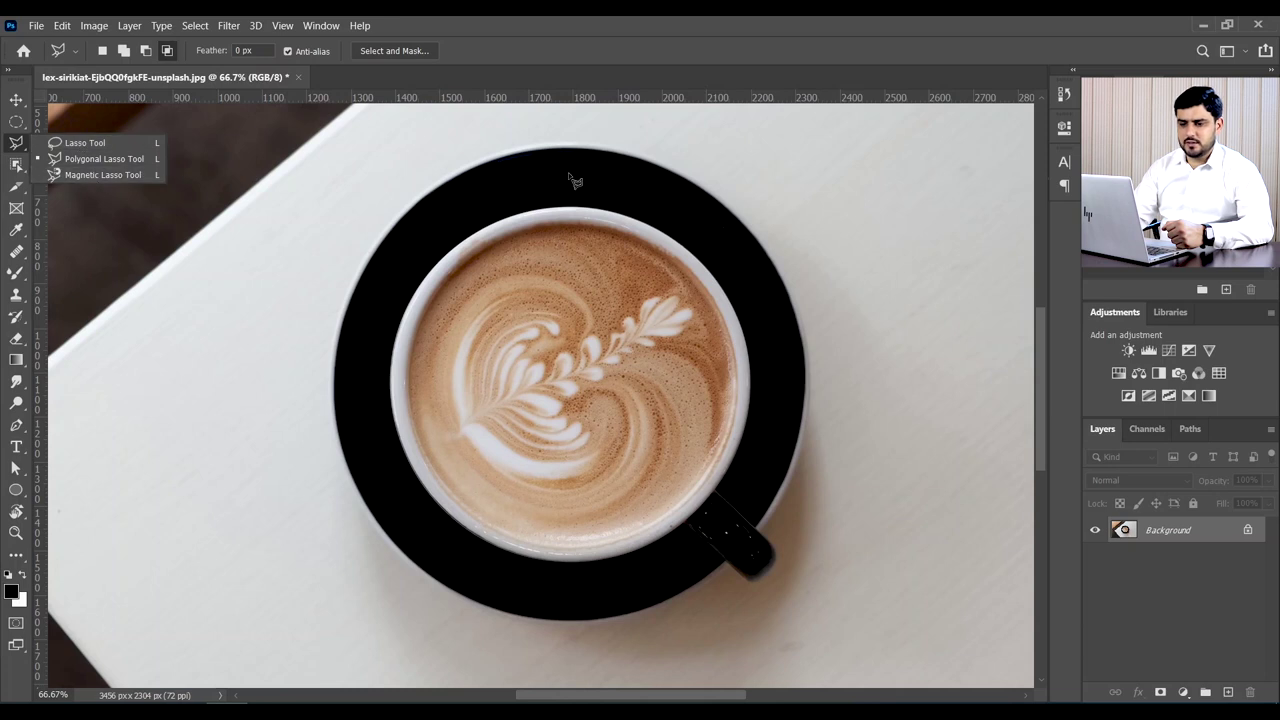
left_click(114, 176)
key("ctrl+o")
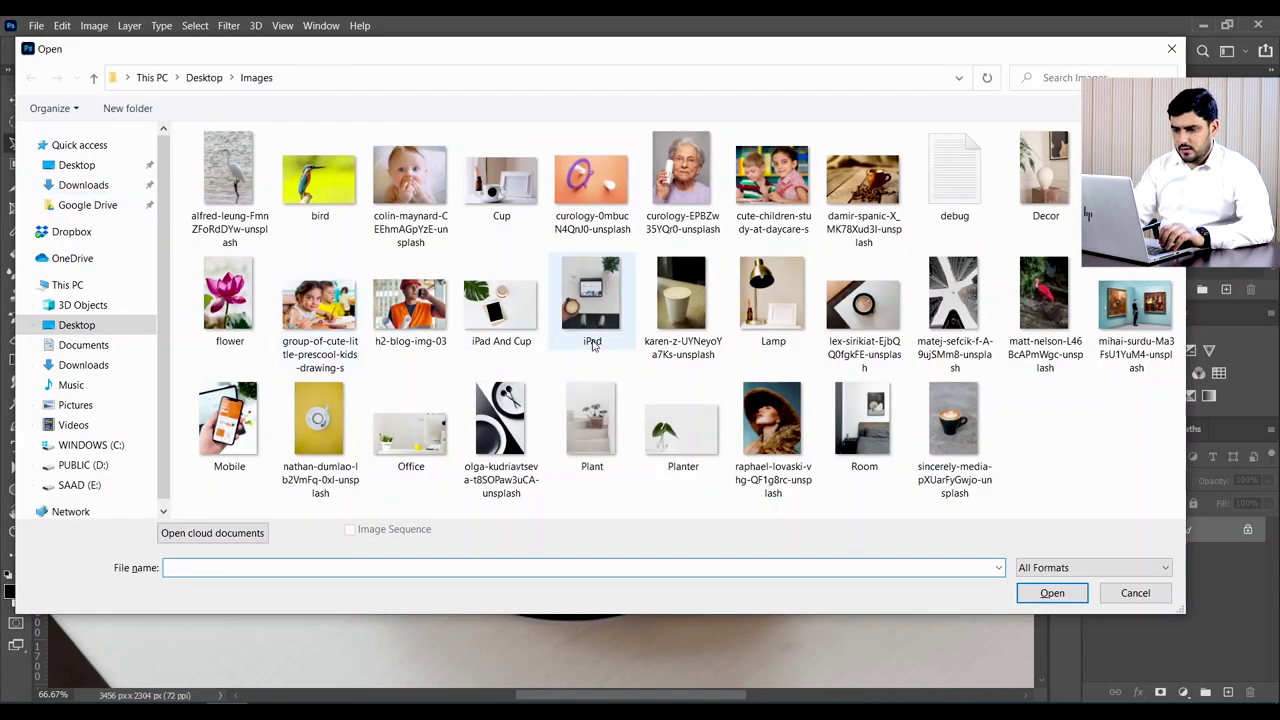
double_click(319, 180)
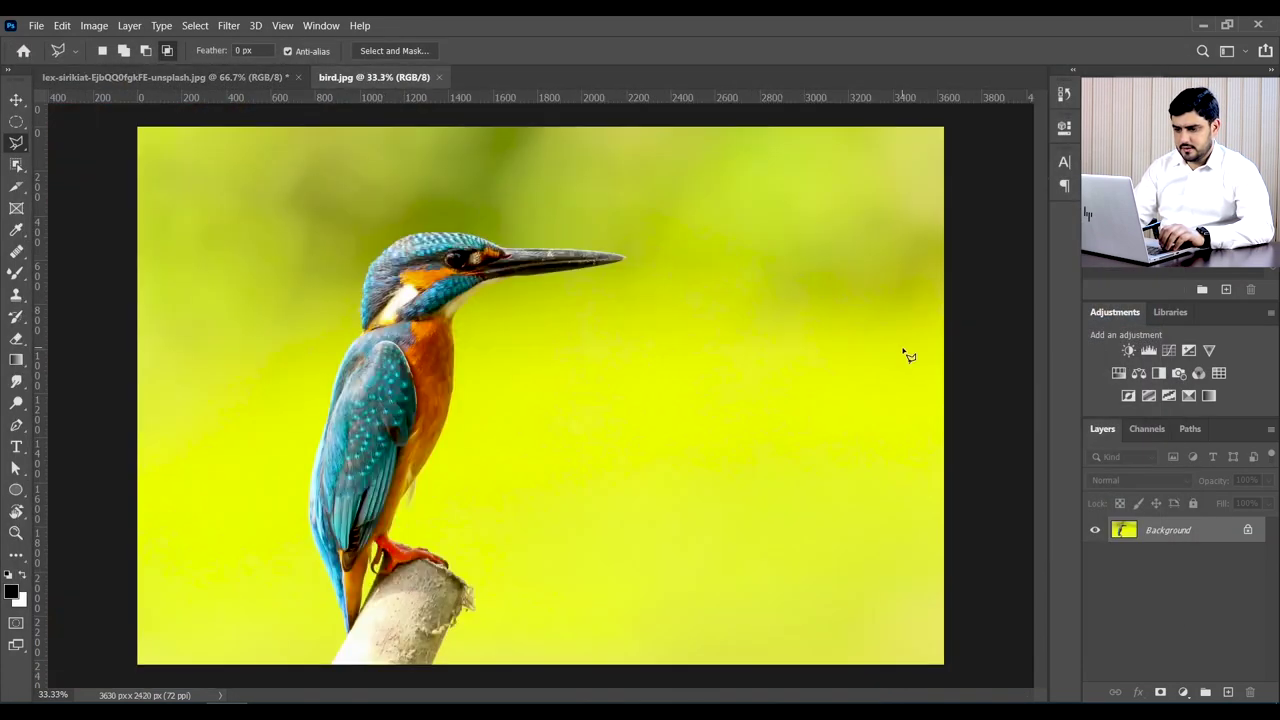
right_click(16, 147)
Step: Using Magnetic Lasso, trace from the kingfisher's beak tip over its head and back to the tail
left_click(129, 174)
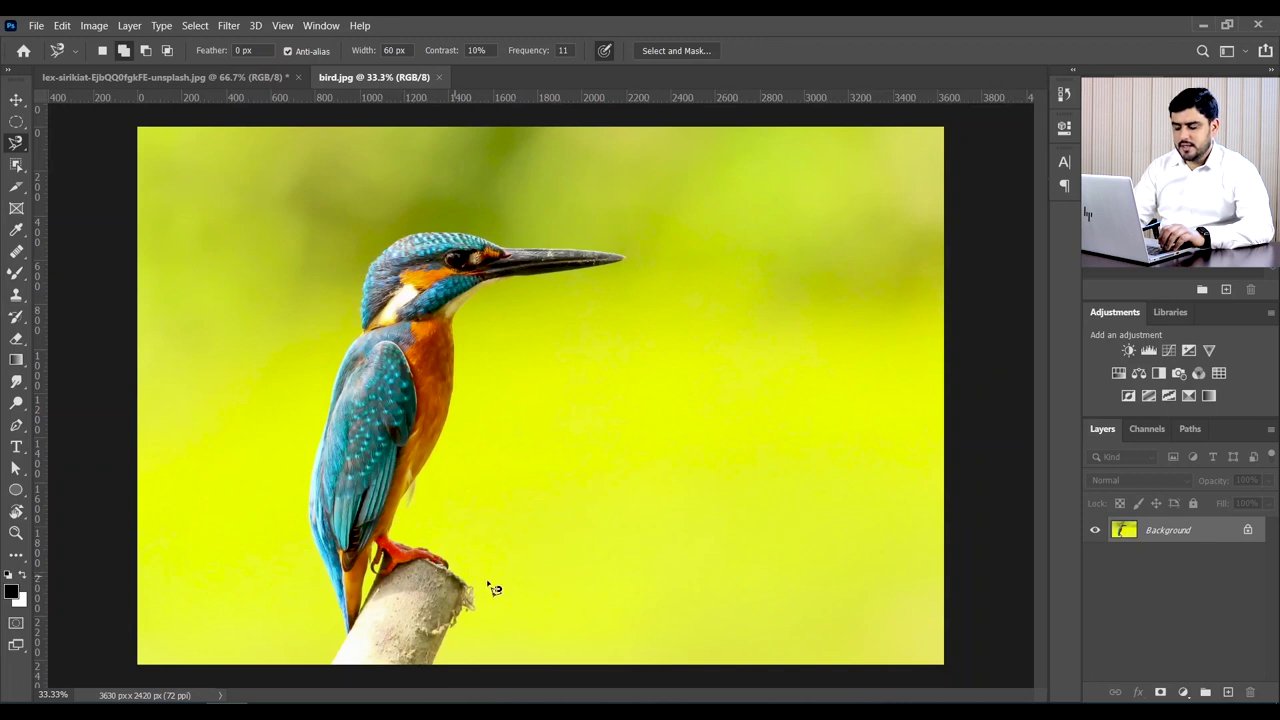
left_click(580, 270)
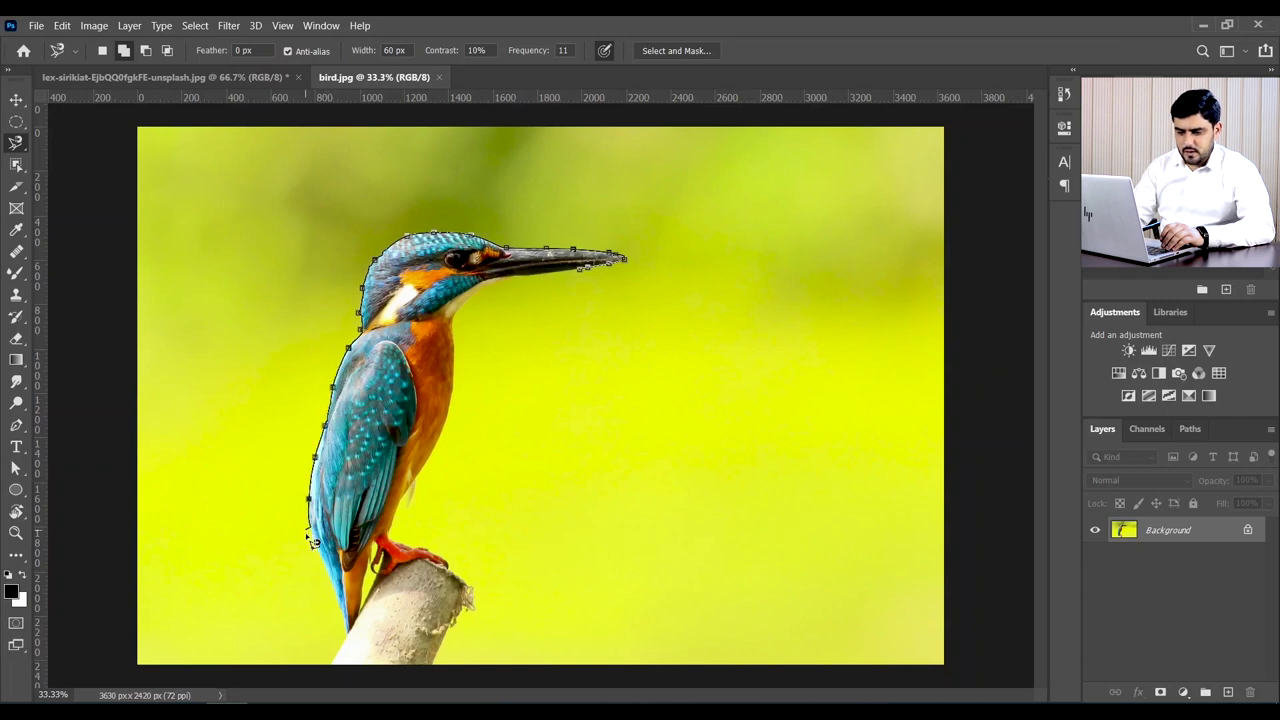
left_click(286, 600)
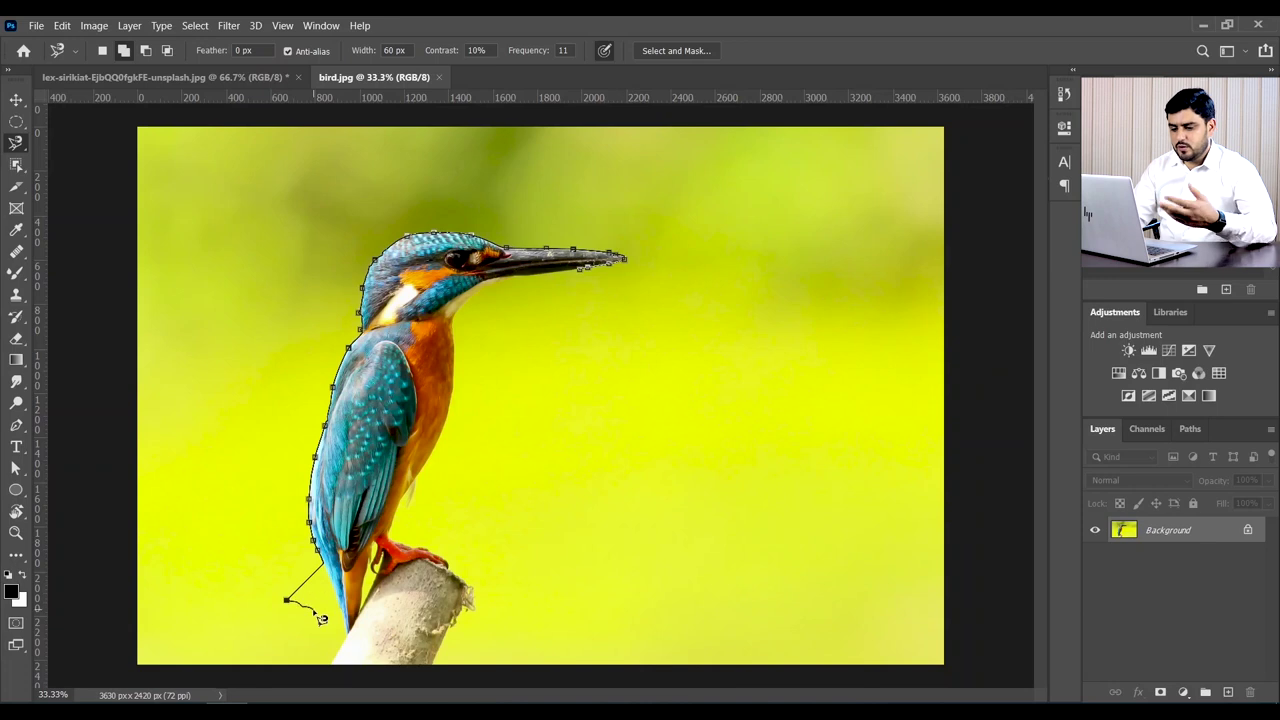
Step: Delete the stray anchors near the perch and zoom in on the tail
key("BackSpace")
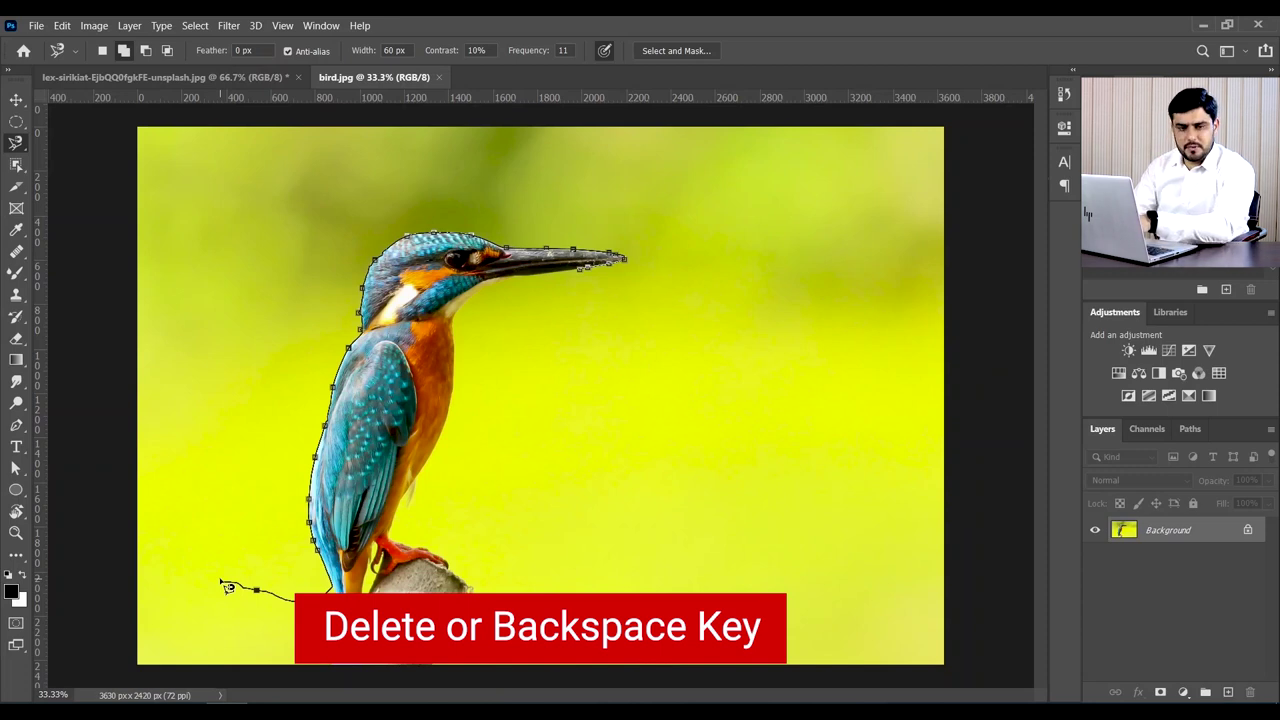
key("BackSpace")
key("BackSpace")
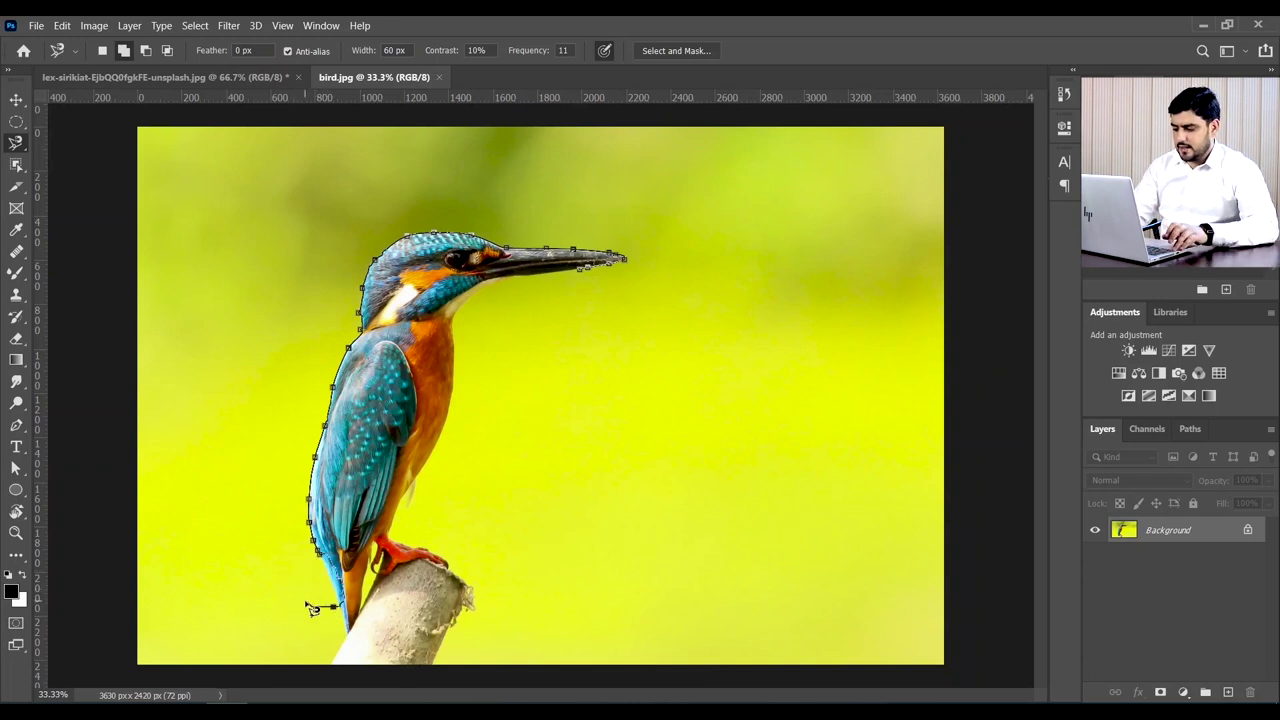
key("ctrl+plus")
key("ctrl+plus")
key("ctrl+plus")
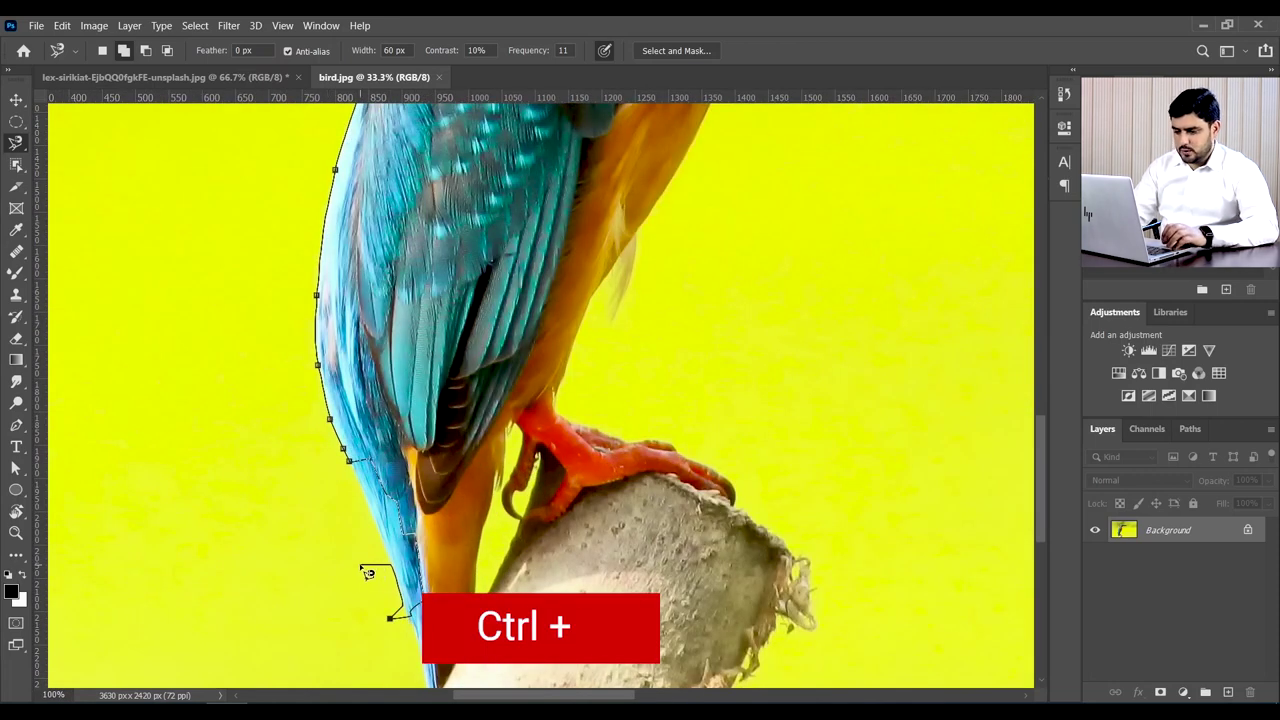
key("Delete")
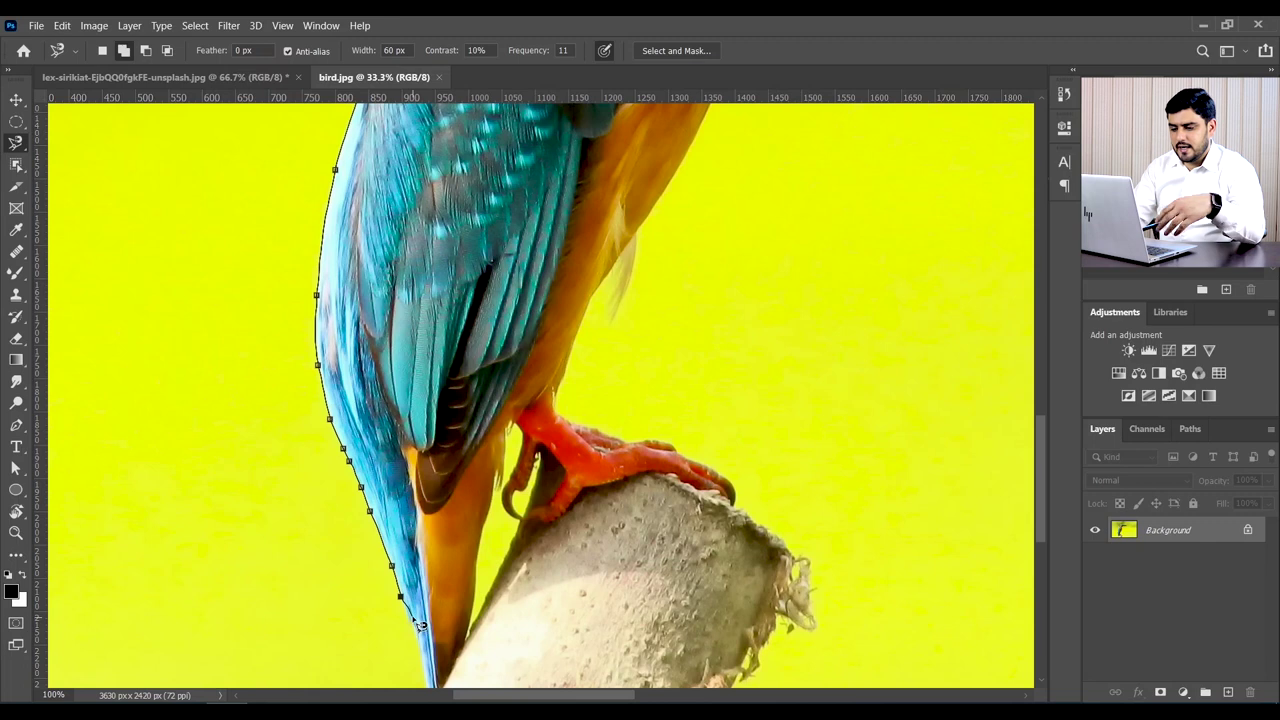
key("ctrl+plus")
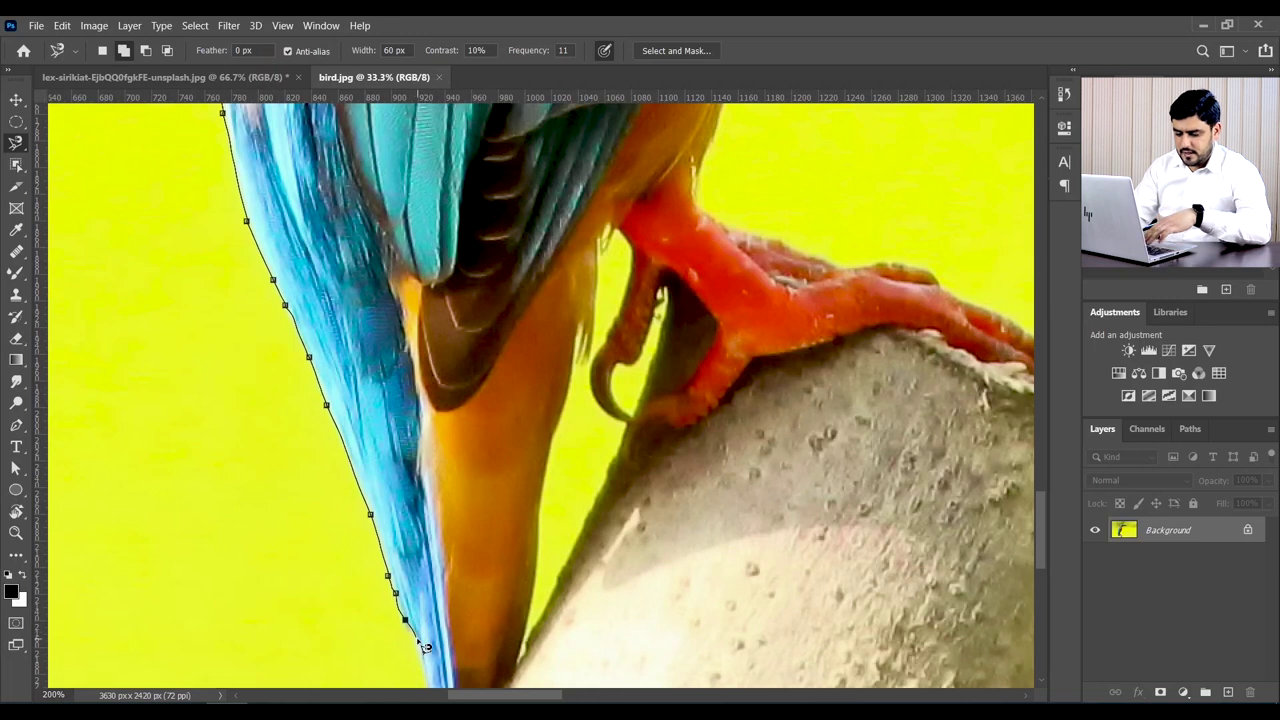
Step: Scroll down to the tail's edge and remove anchors that strayed off it
scroll(418, 610, "down", 1)
scroll(418, 600, "down", 3)
scroll(416, 480, "down", 3)
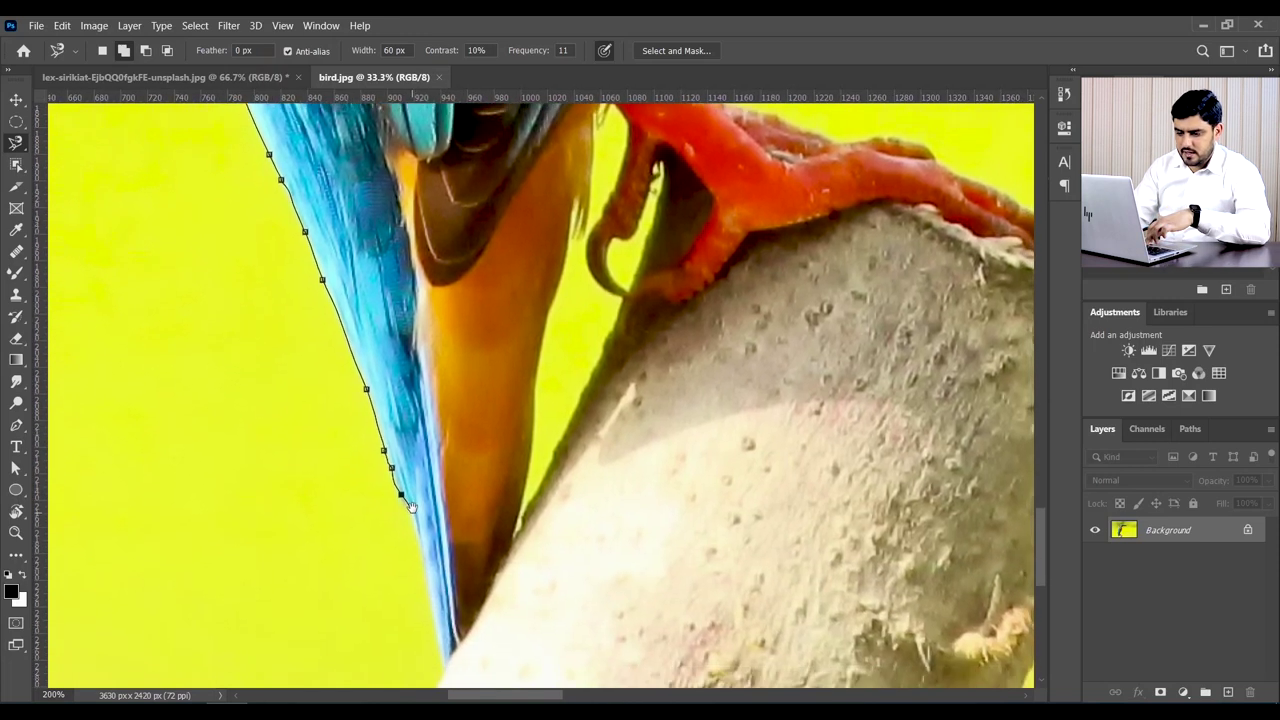
scroll(415, 400, "down", 3)
scroll(415, 362, "down", 3)
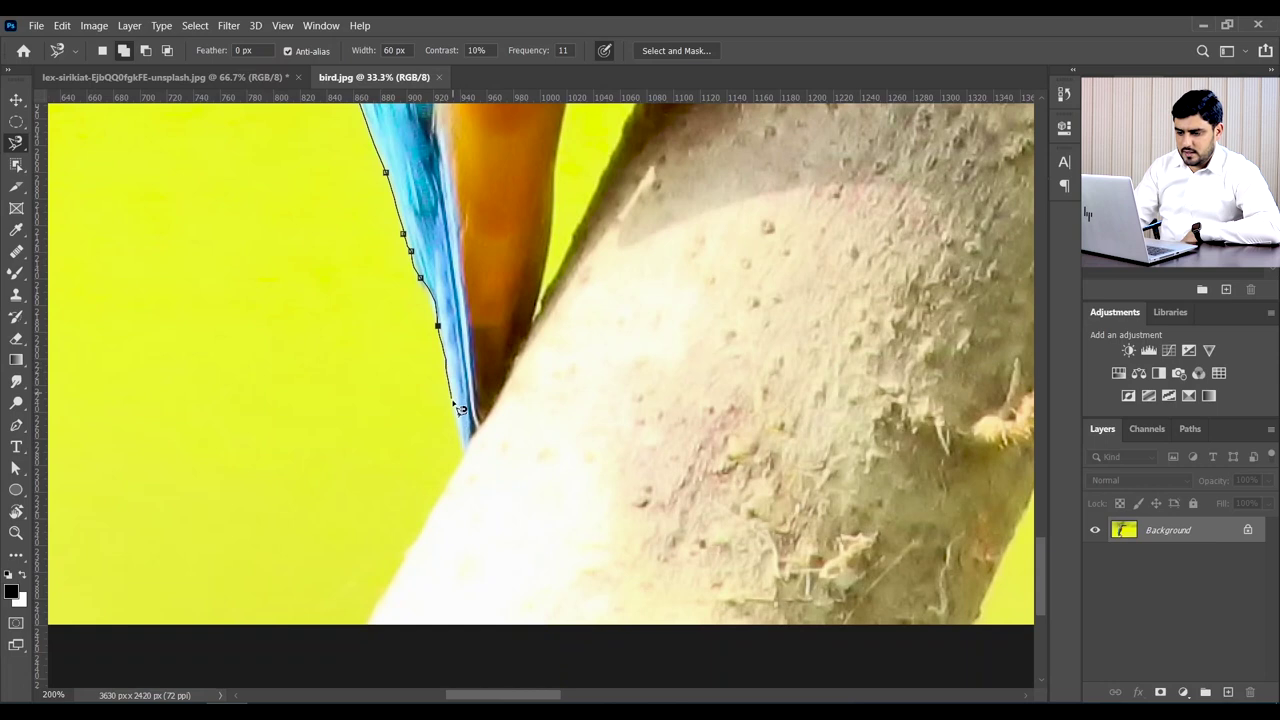
key("BackSpace")
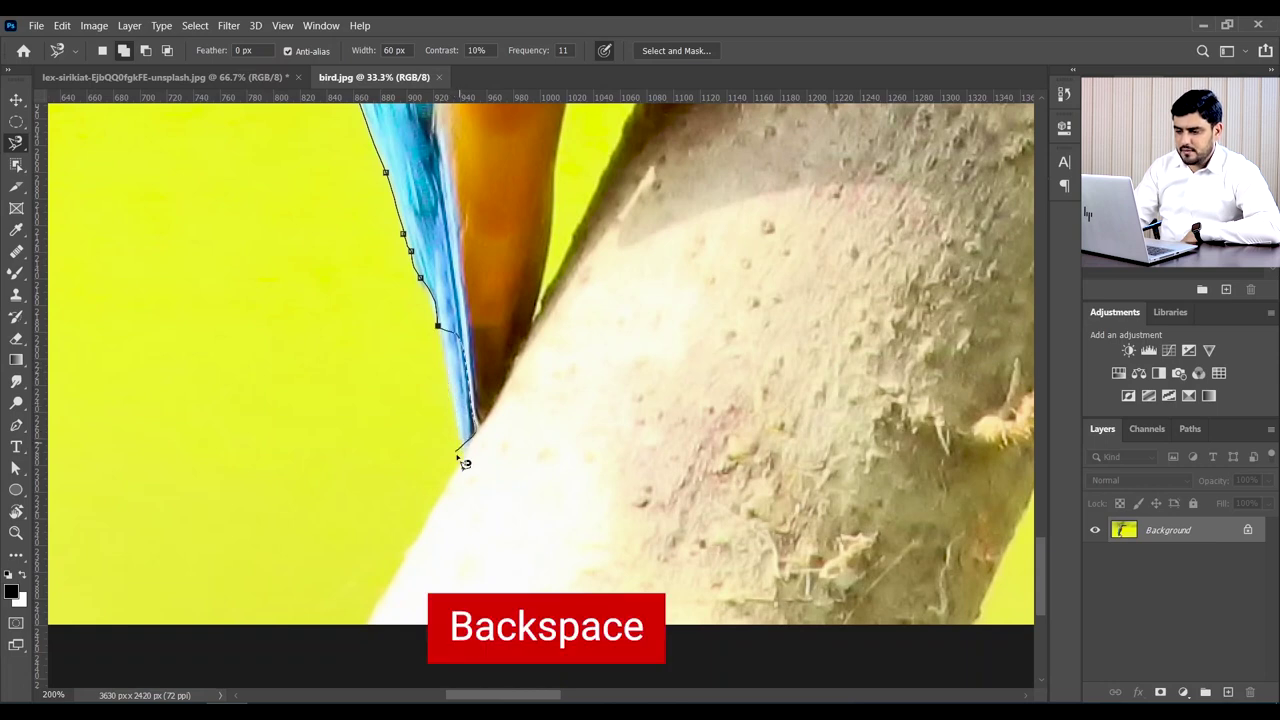
key("BackSpace")
key("BackSpace")
key("BackSpace")
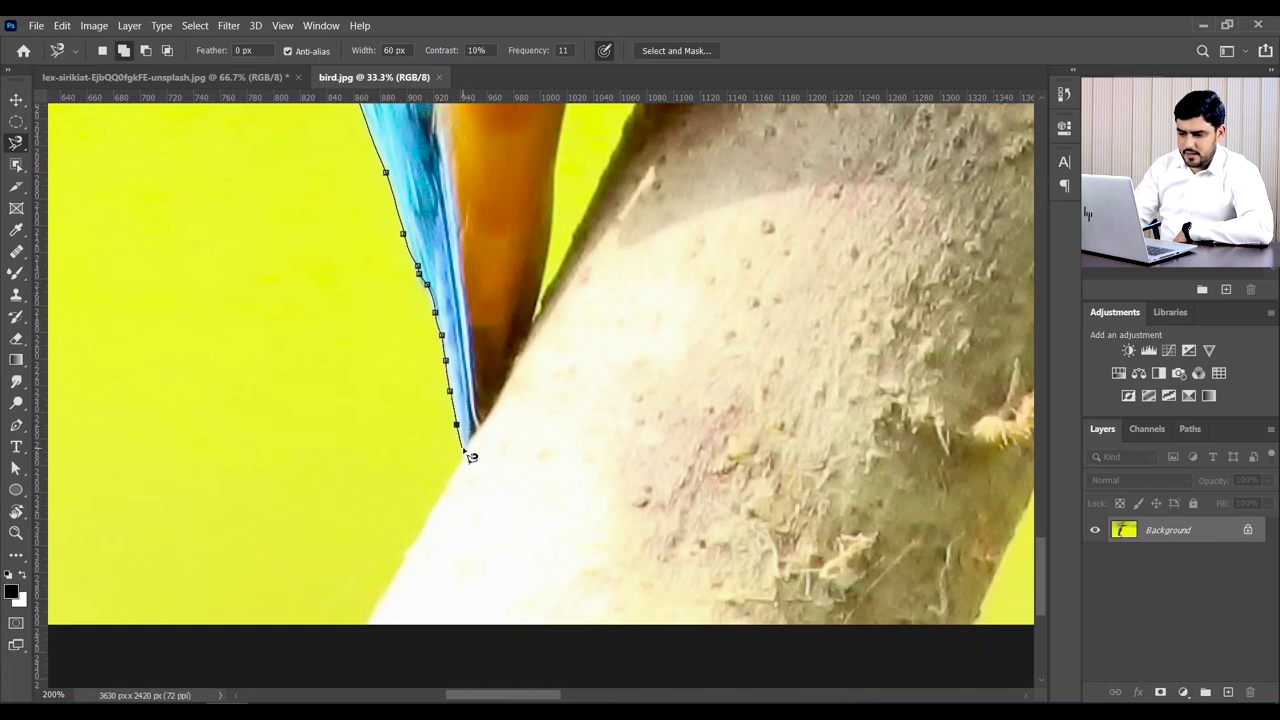
Step: Trace the lasso down the tail, along the perch bottom and up its ragged broken end
left_click_drag(471, 456, 567, 258)
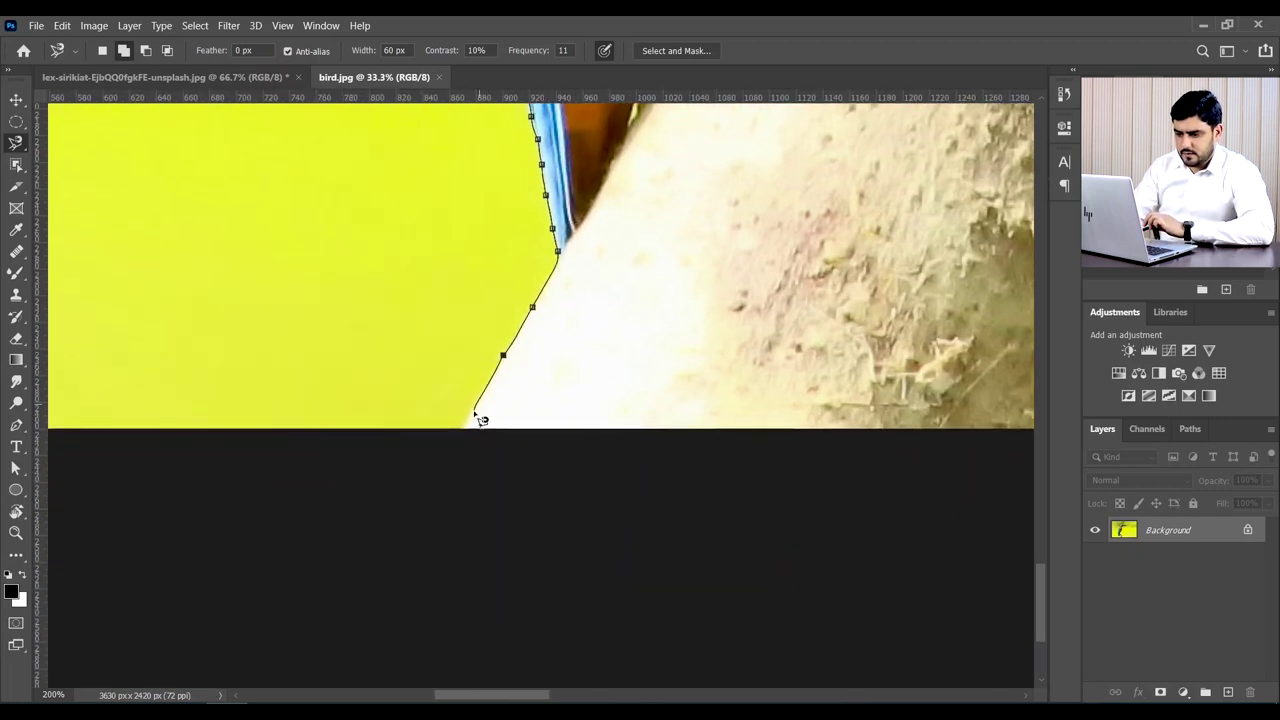
left_click_drag(463, 430, 243, 430)
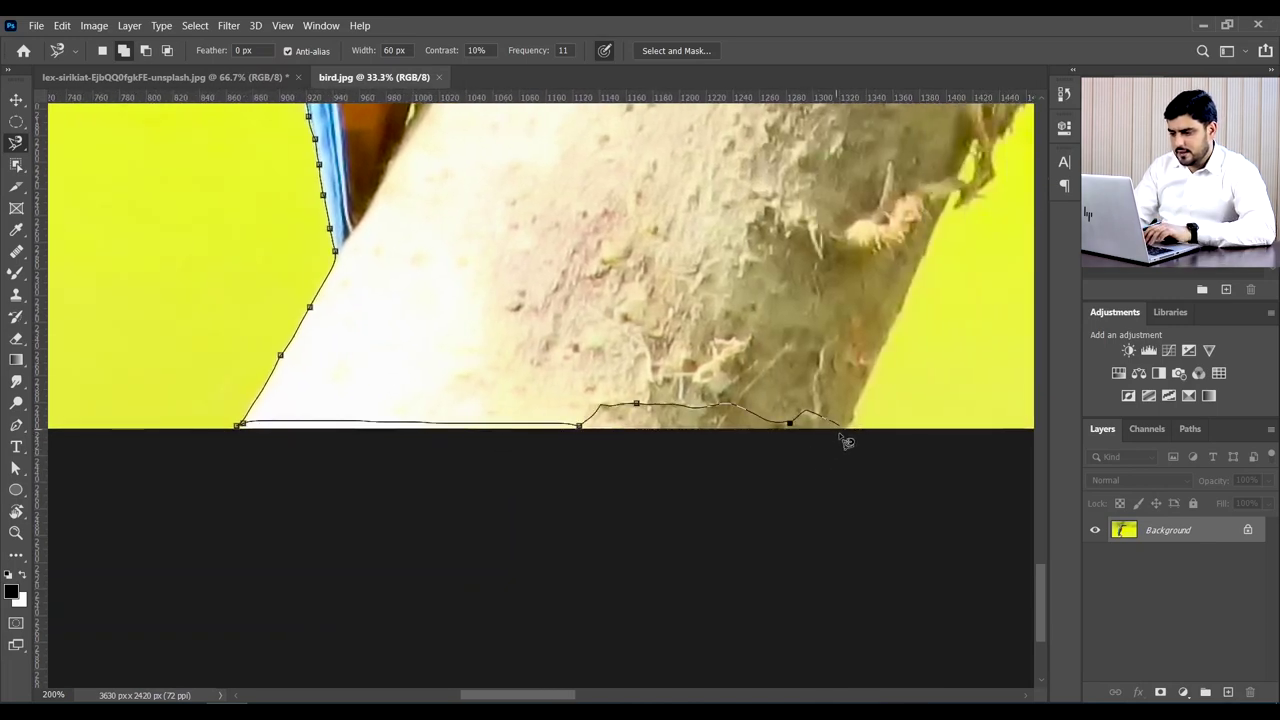
left_click_drag(902, 309, 463, 435)
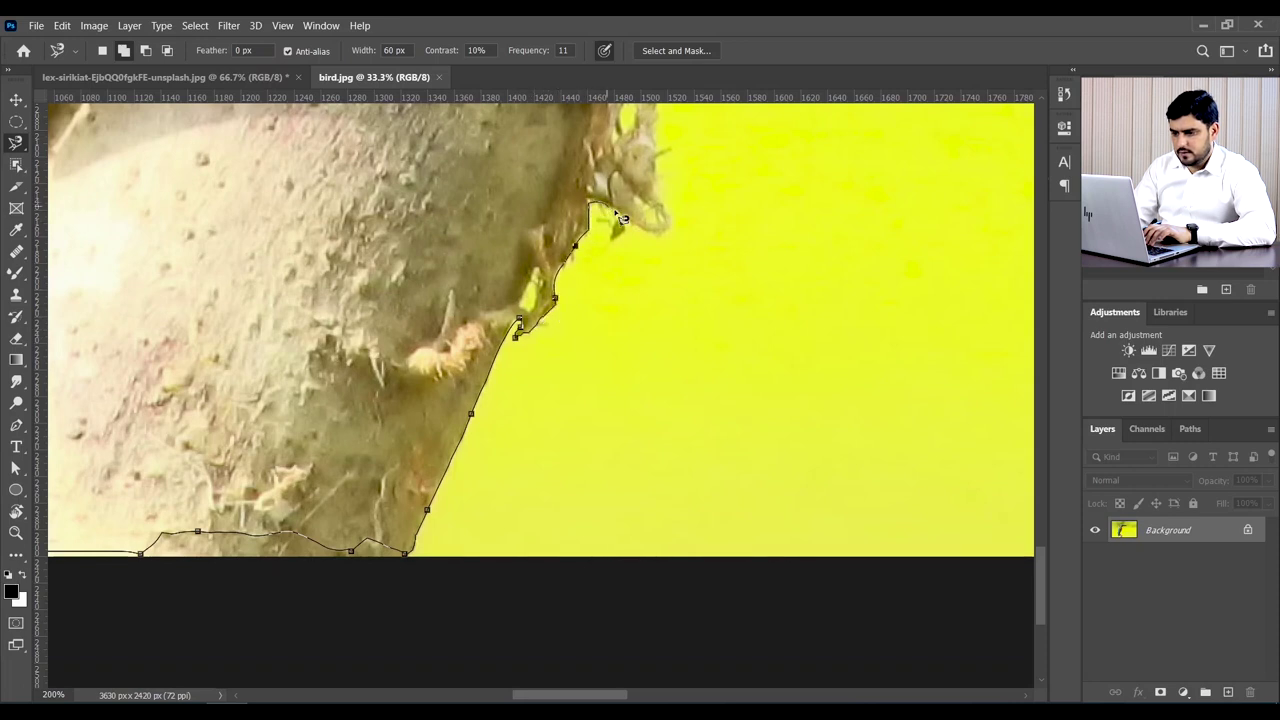
left_click_drag(648, 295, 557, 544)
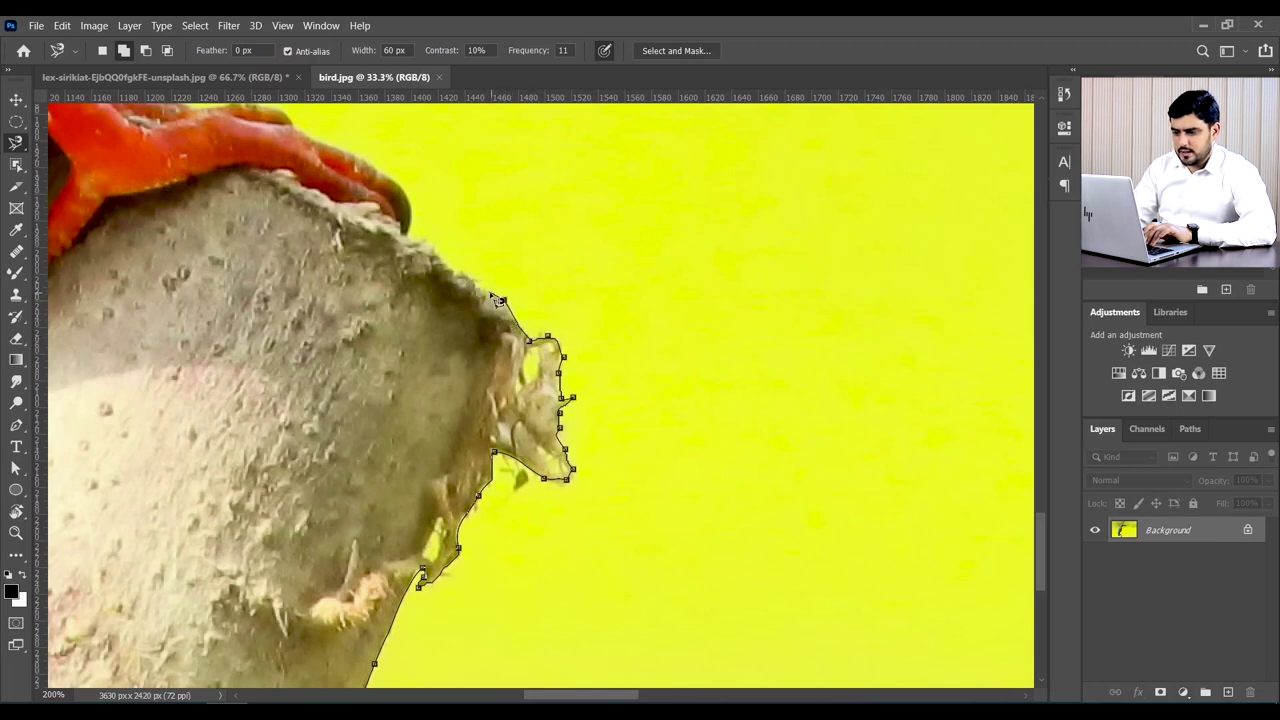
Step: Carry the lasso over the red claws, anchoring on a claw edge, toward the orange belly
left_click_drag(482, 284, 588, 462)
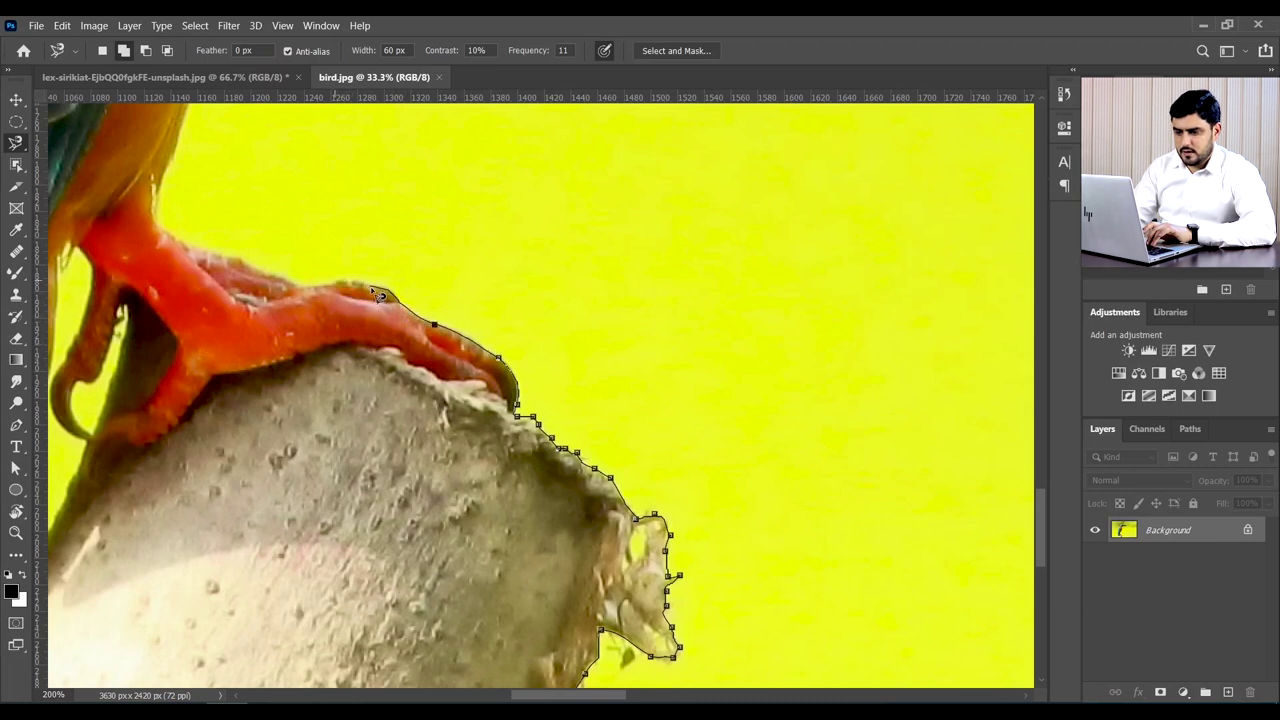
left_click_drag(378, 289, 632, 413)
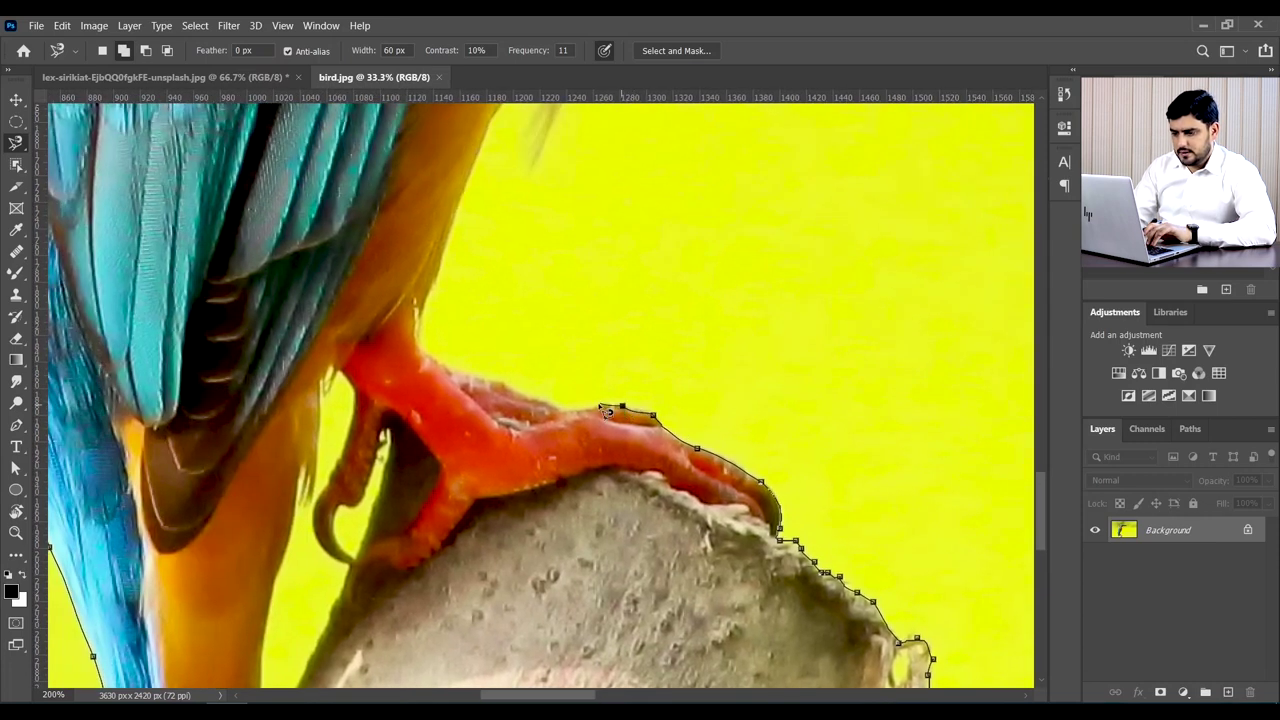
left_click(603, 405)
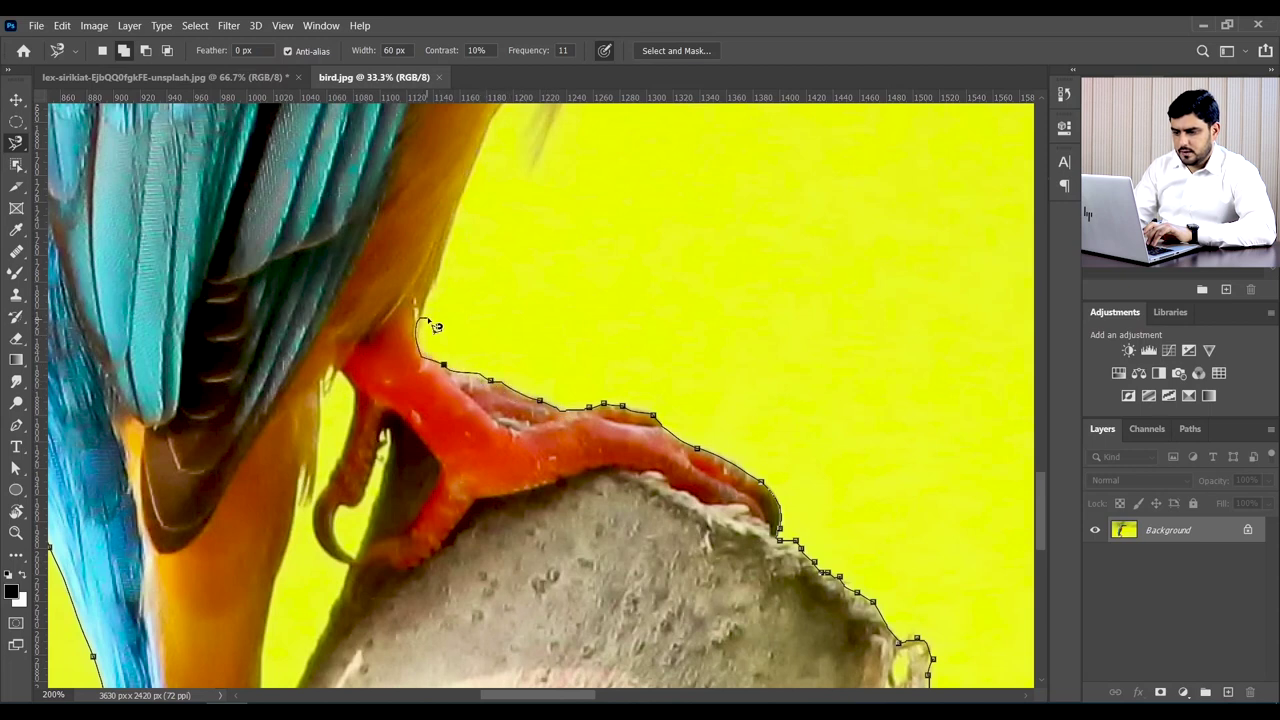
left_click_drag(441, 289, 337, 545)
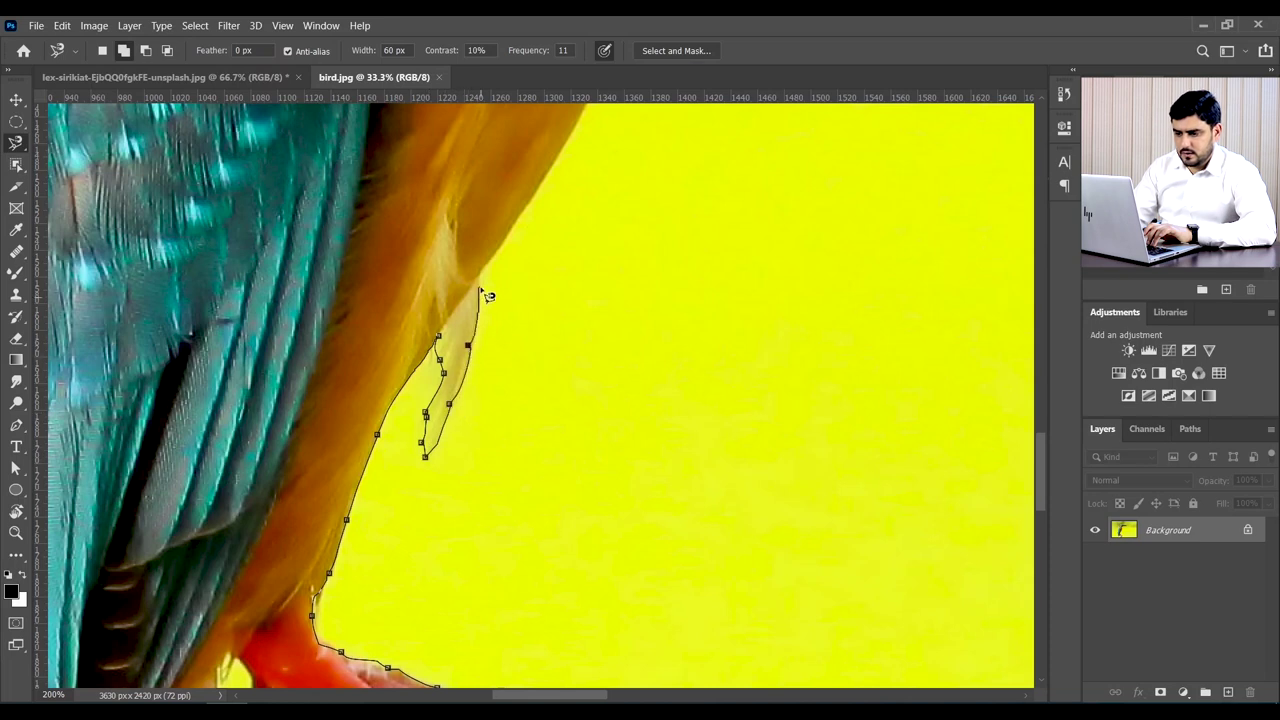
Step: Trace the lasso up the orange breast and throat, anchoring under the beak toward its tip
mouse_move(560, 271)
left_mouse_down()
mouse_move(474, 660)
mouse_move(449, 613)
left_mouse_up()
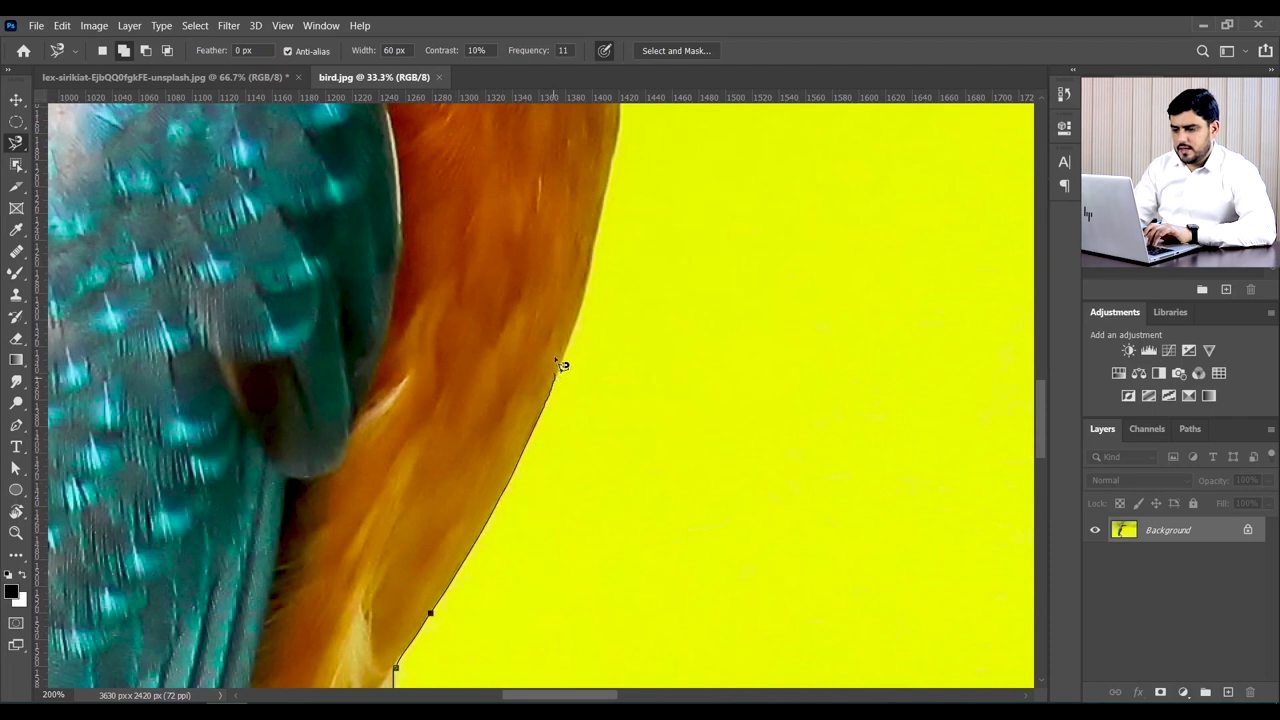
left_click_drag(614, 208, 537, 537)
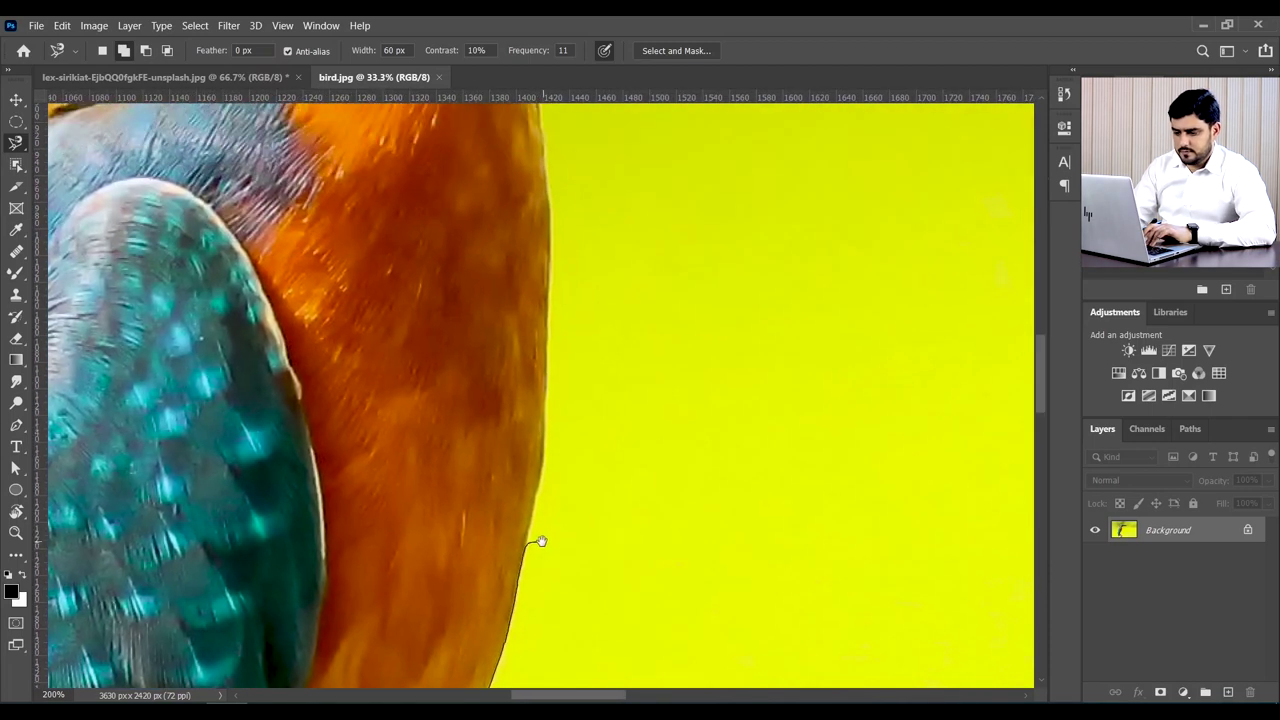
left_click_drag(560, 222, 560, 372)
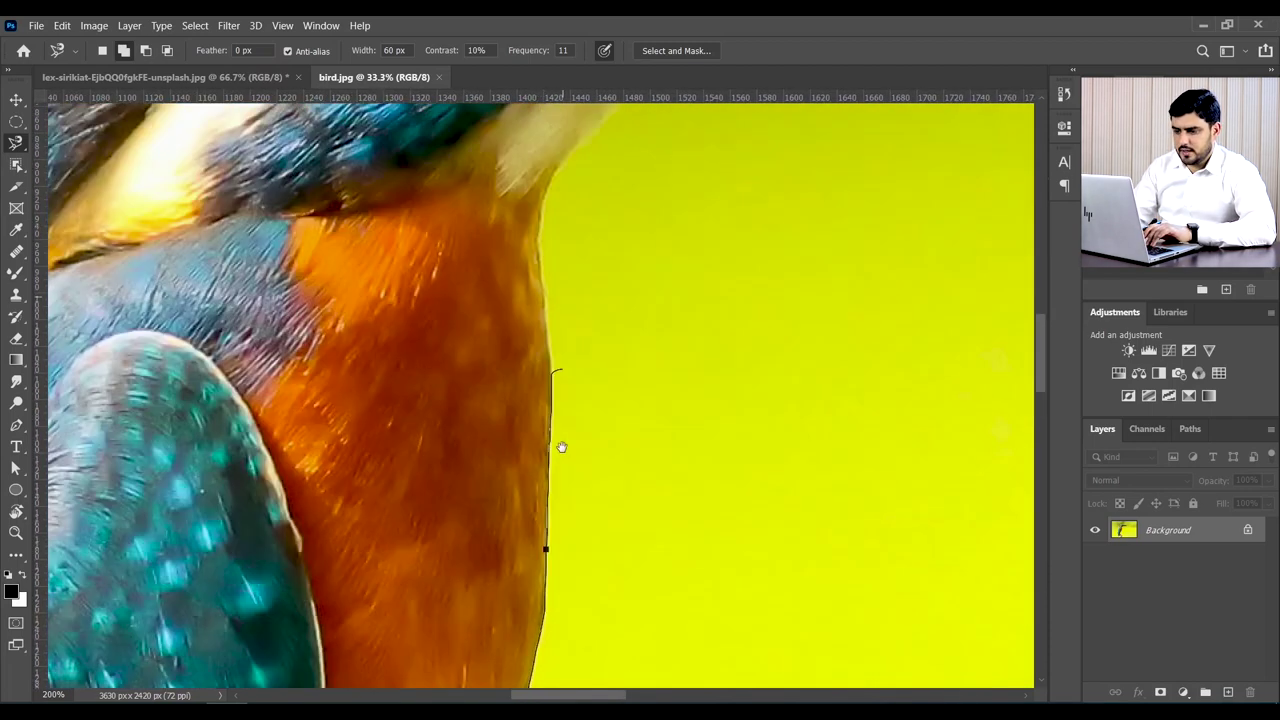
left_click_drag(561, 447, 557, 580)
left_click(581, 359)
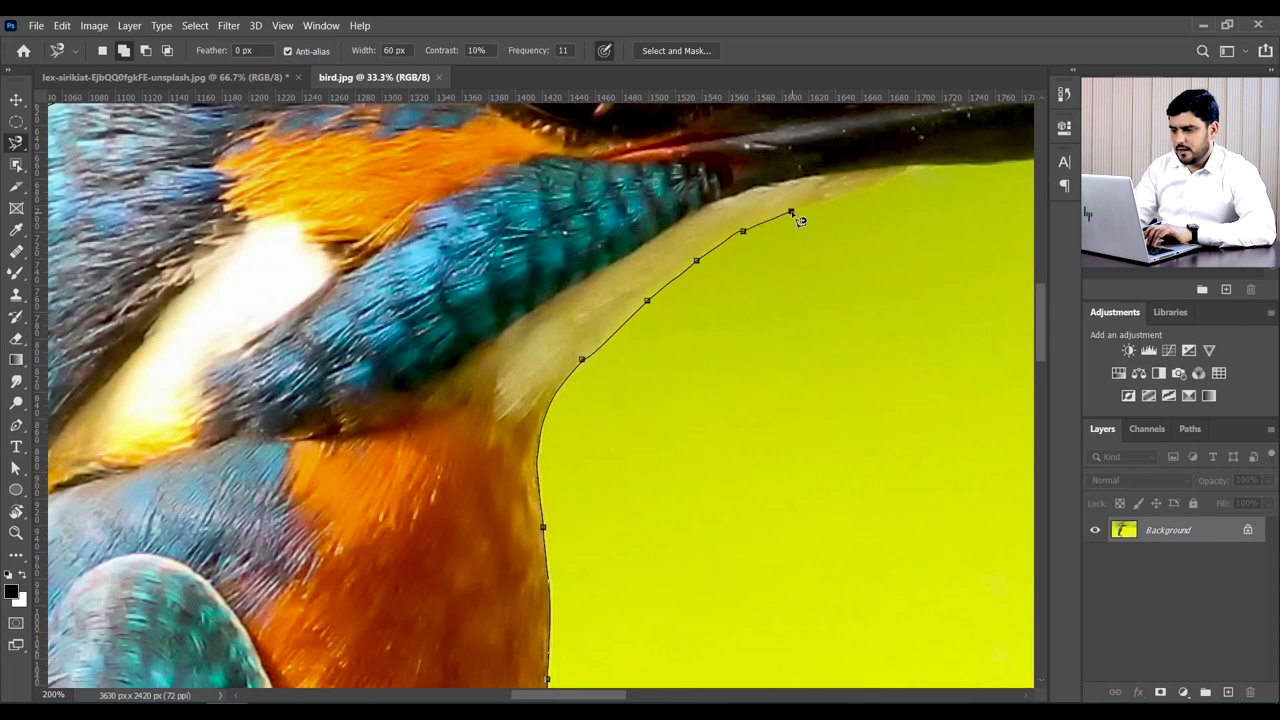
mouse_move(792, 273)
left_mouse_down()
mouse_move(526, 420)
mouse_move(414, 540)
left_mouse_up()
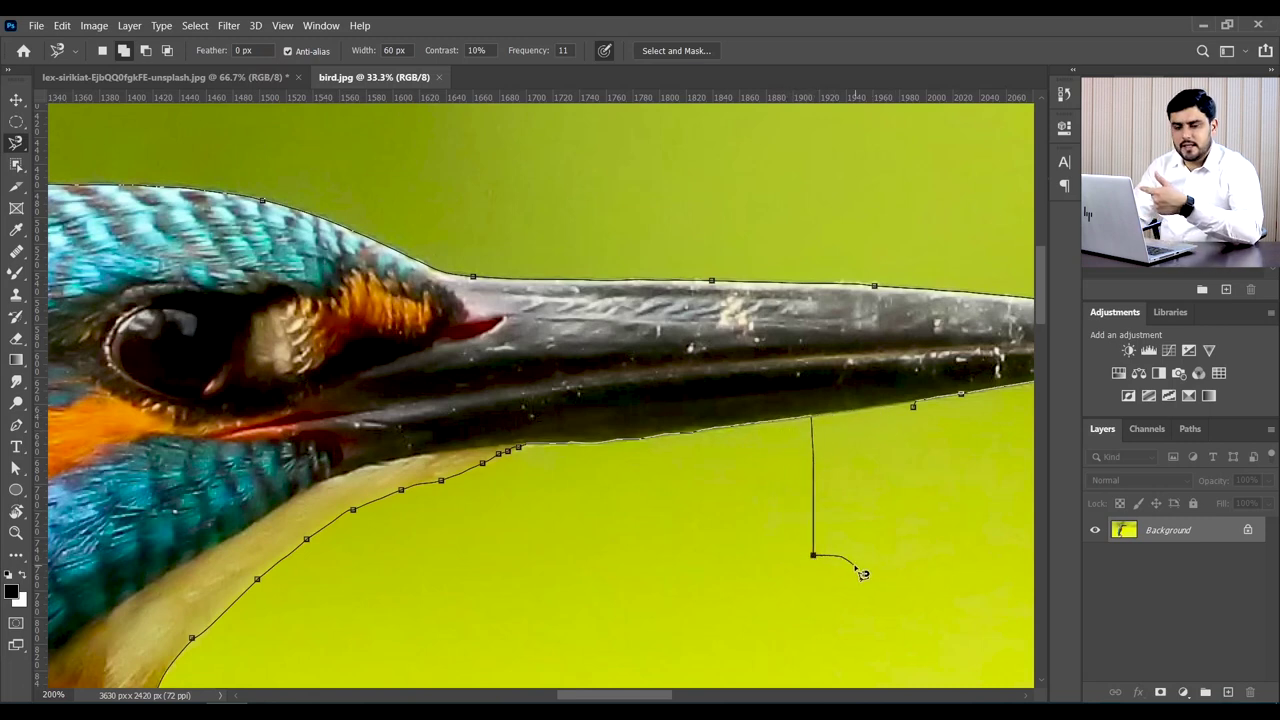
key("Escape")
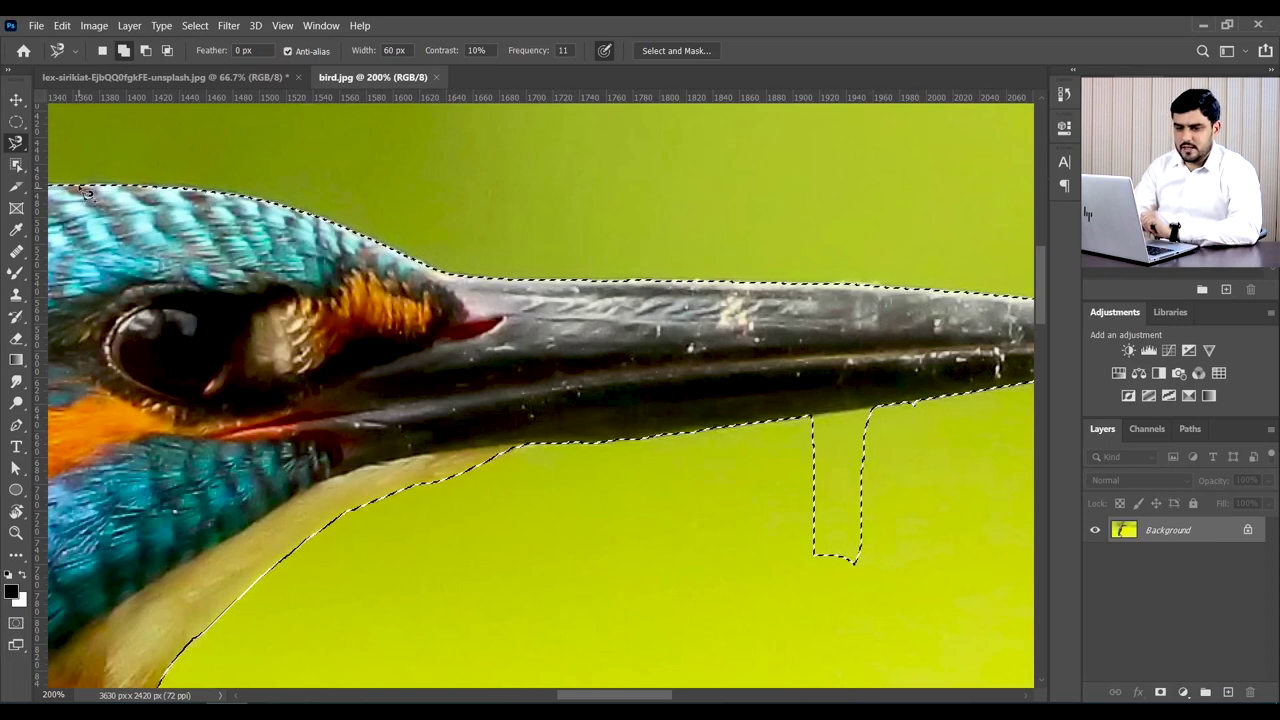
left_click(146, 50)
left_click(691, 520)
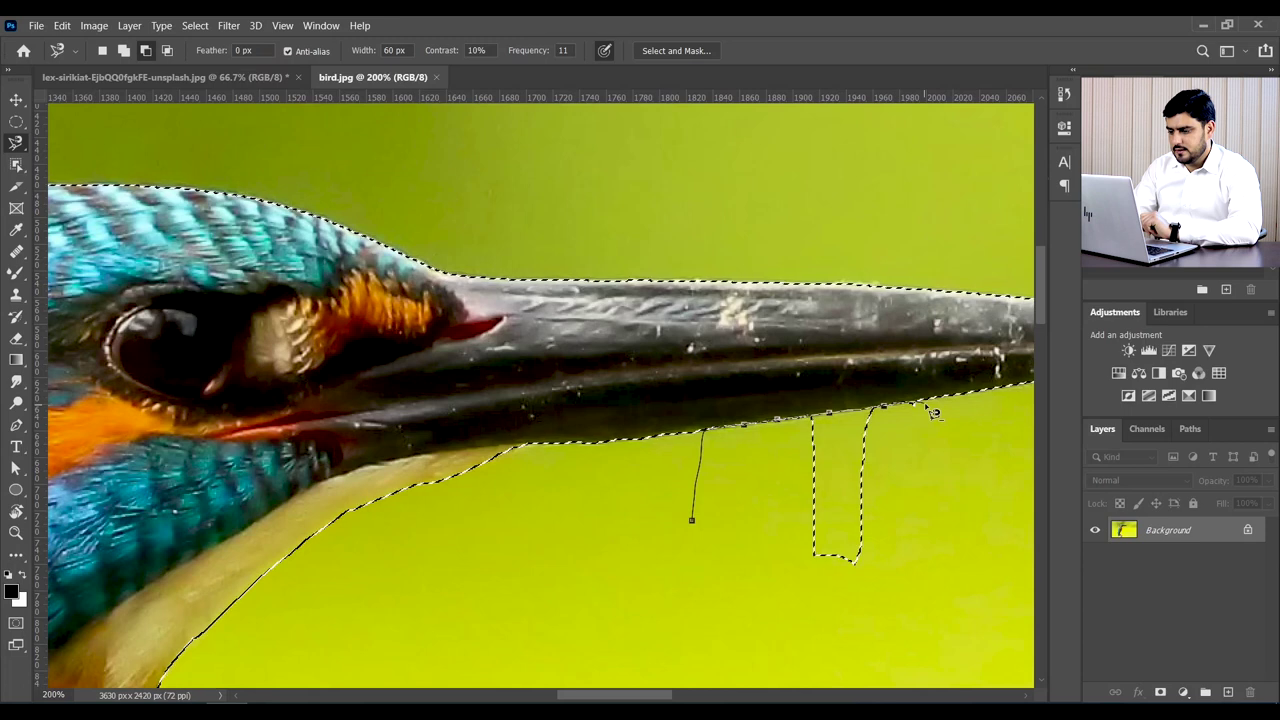
double_click(662, 587)
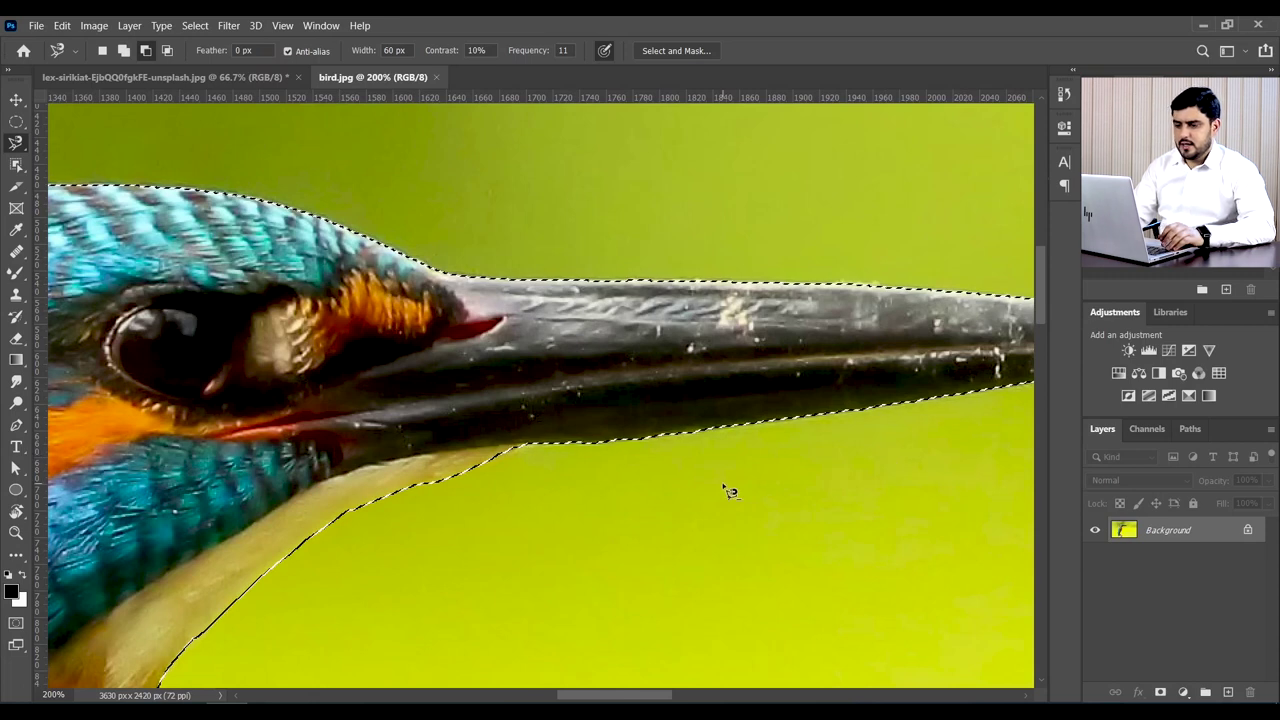
scroll(728, 491, "up", 1)
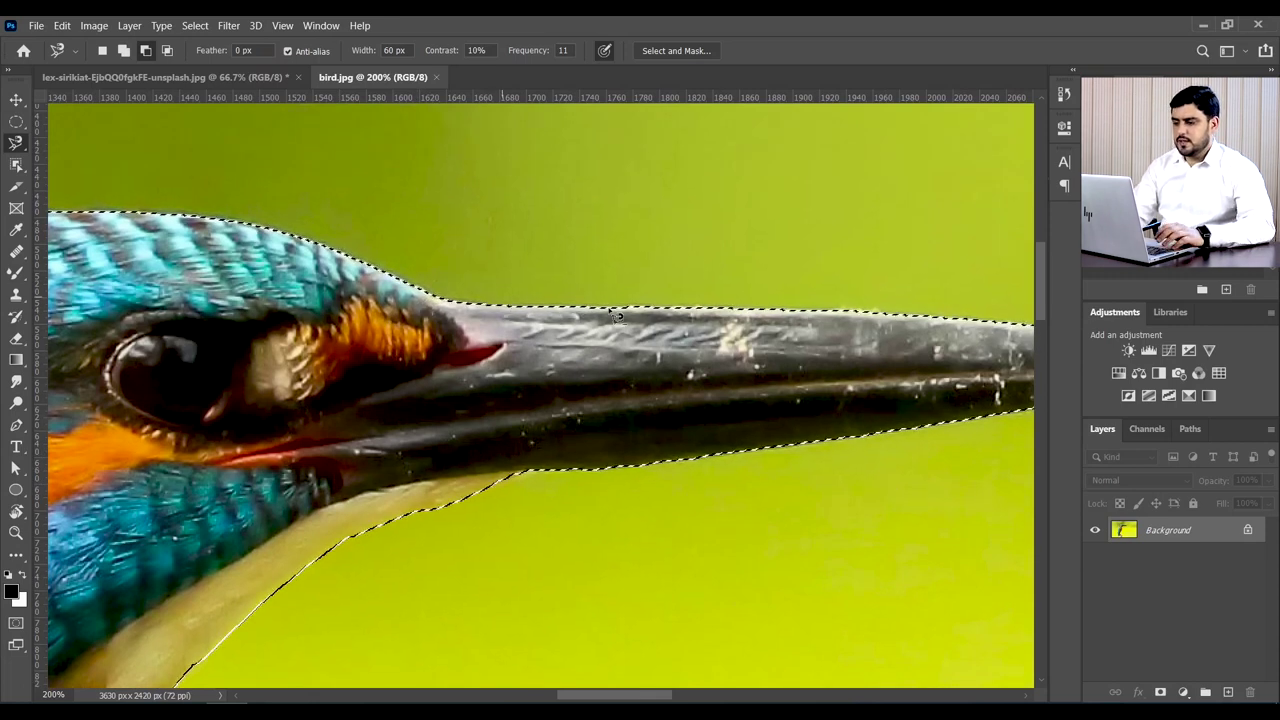
Step: Trace around the beak tip and close the outline into a selection
left_click_drag(927, 330, 597, 332)
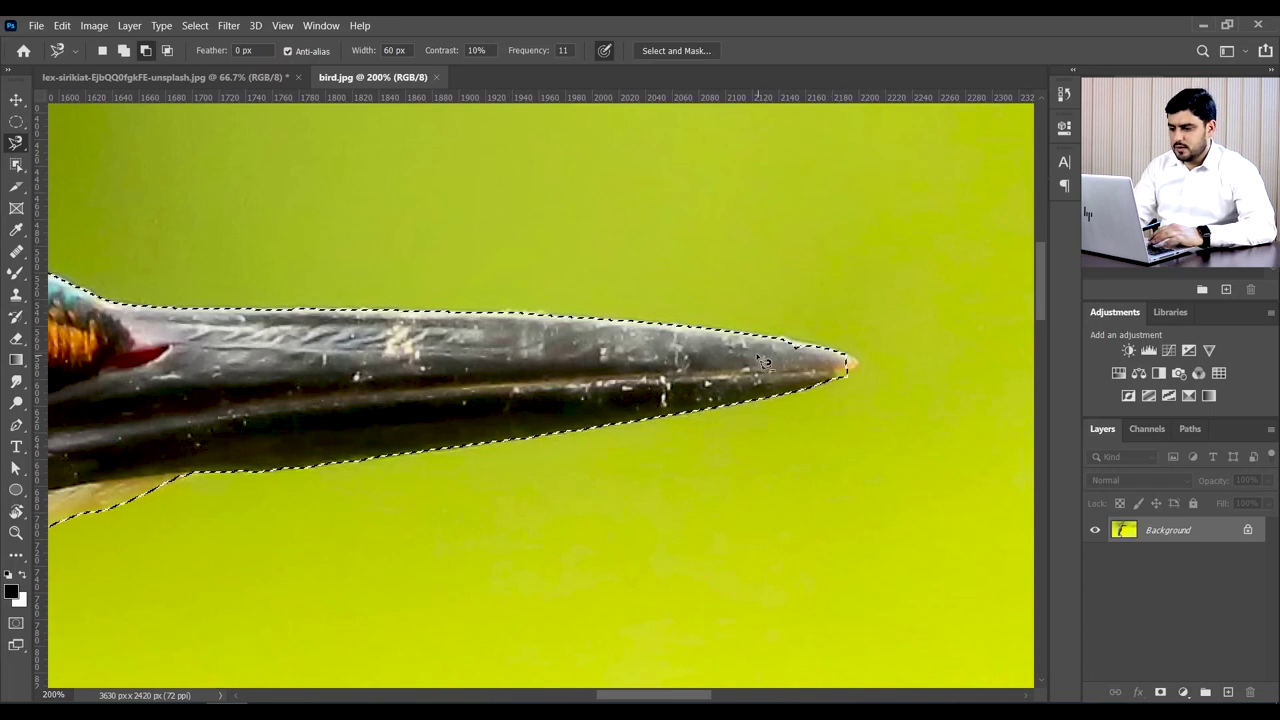
left_click(745, 343)
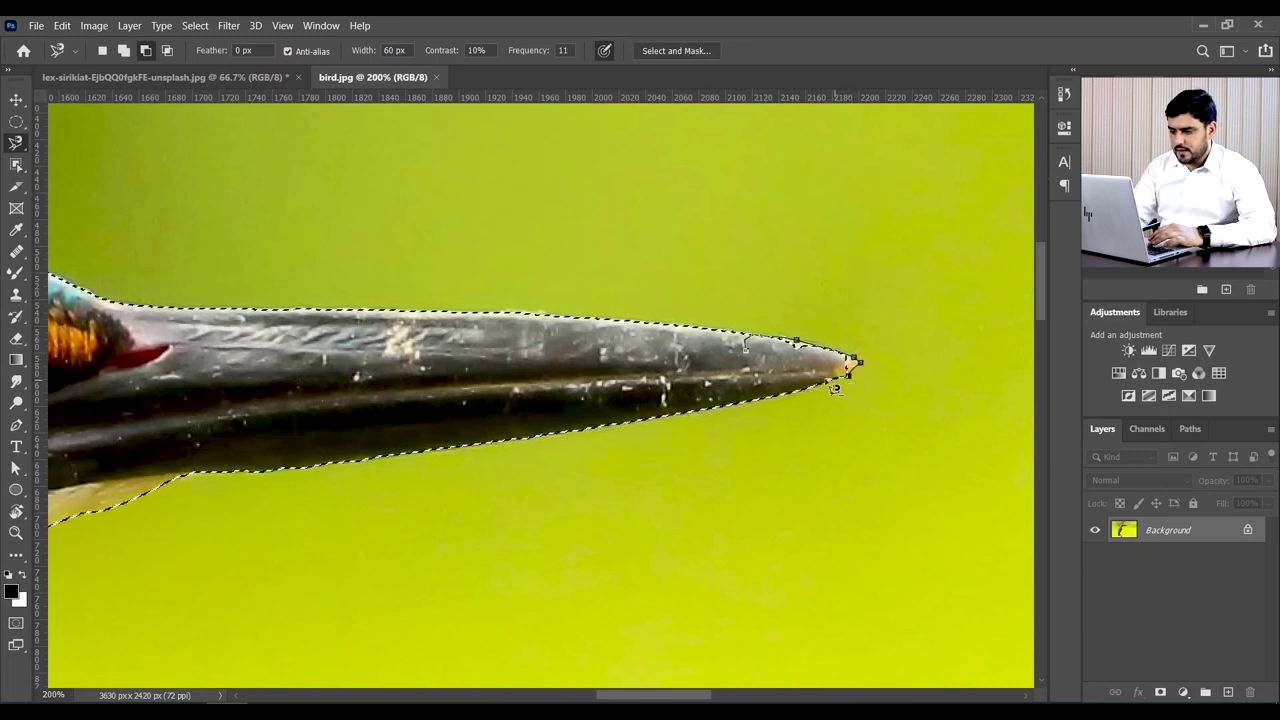
double_click(805, 382)
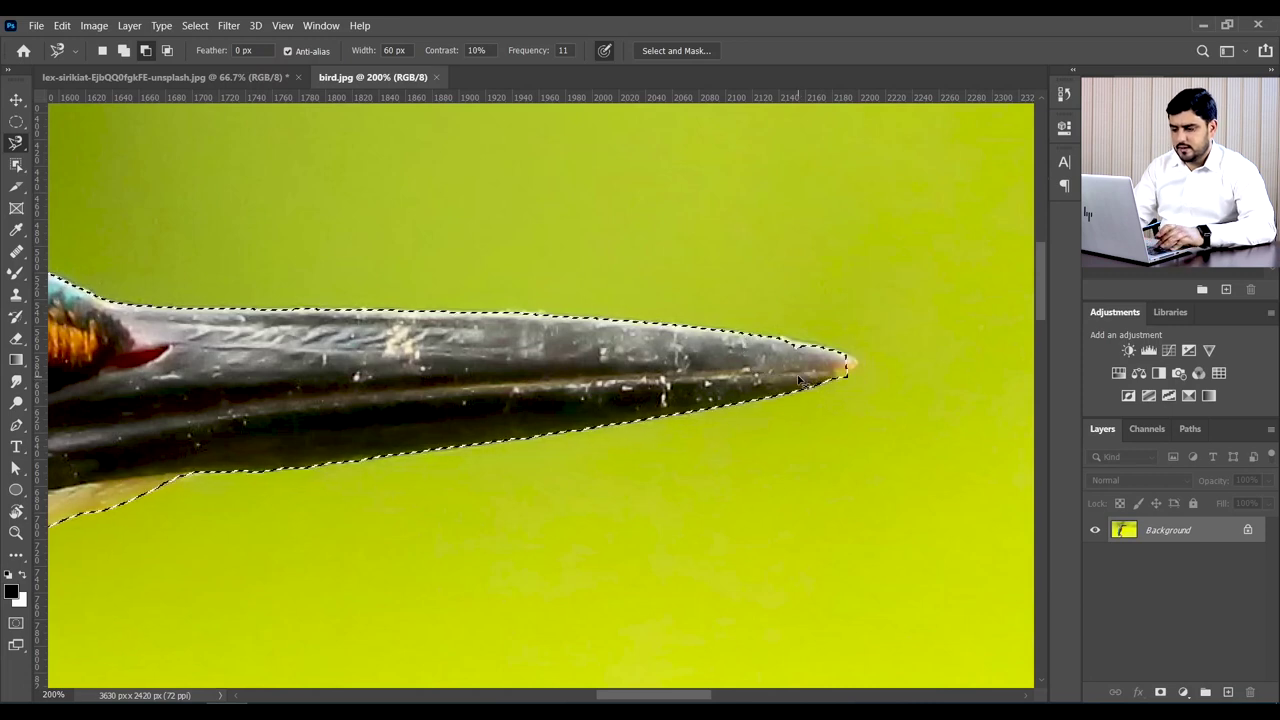
Step: Add a second closed beak-tip outline in Add to Selection mode, then choose Subtract mode
left_click(123, 50)
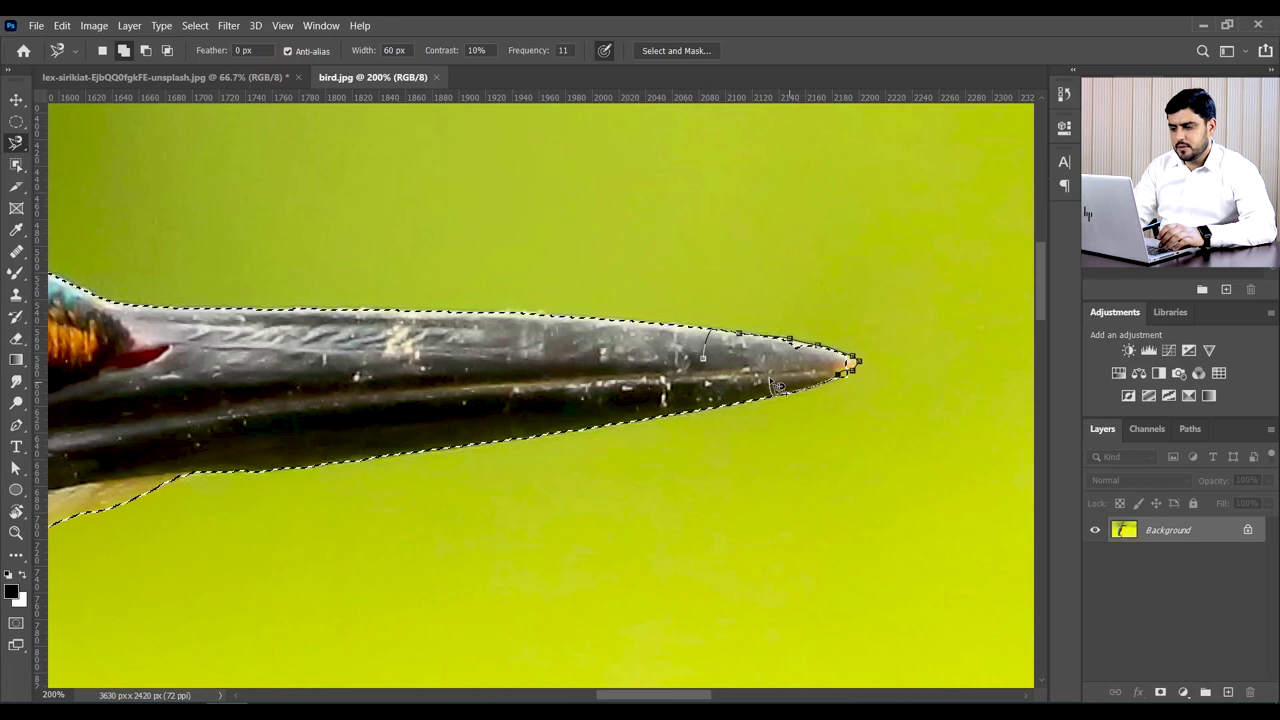
double_click(708, 365)
left_click(145, 50)
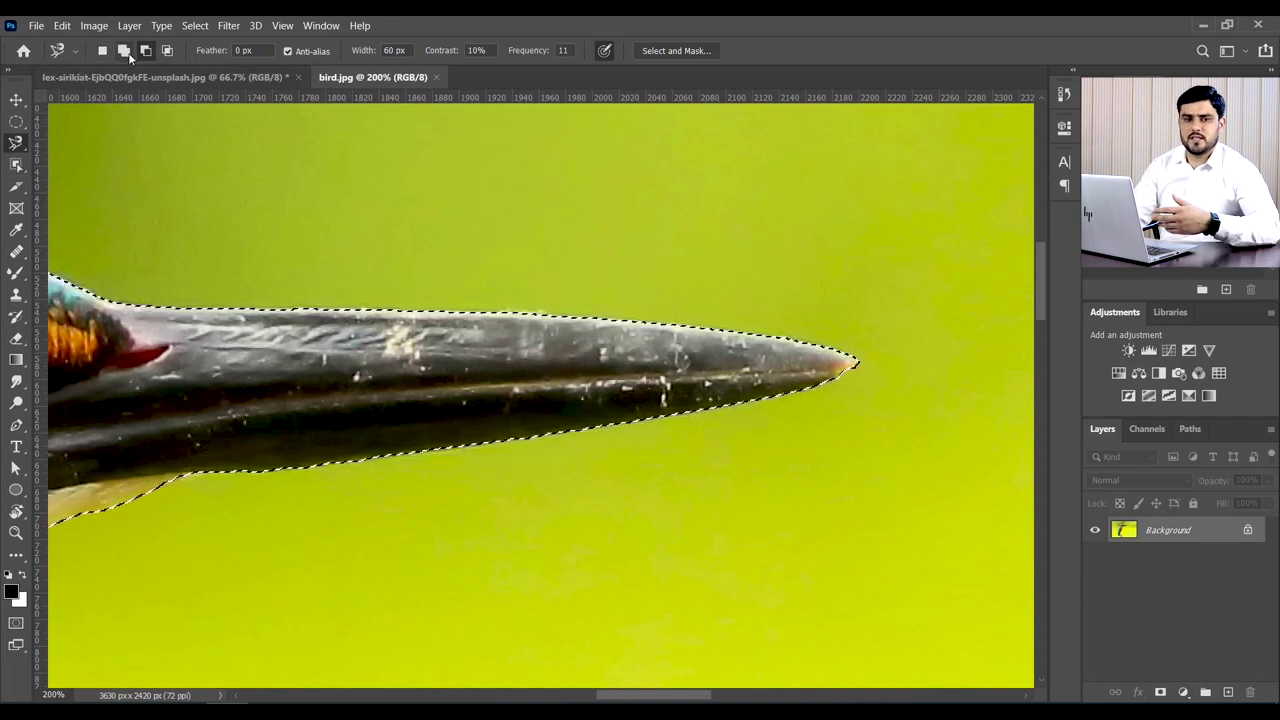
Step: Deselect everything with Ctrl+D and start a new magnetic lasso path on the beak's upper edge
left_click(146, 52)
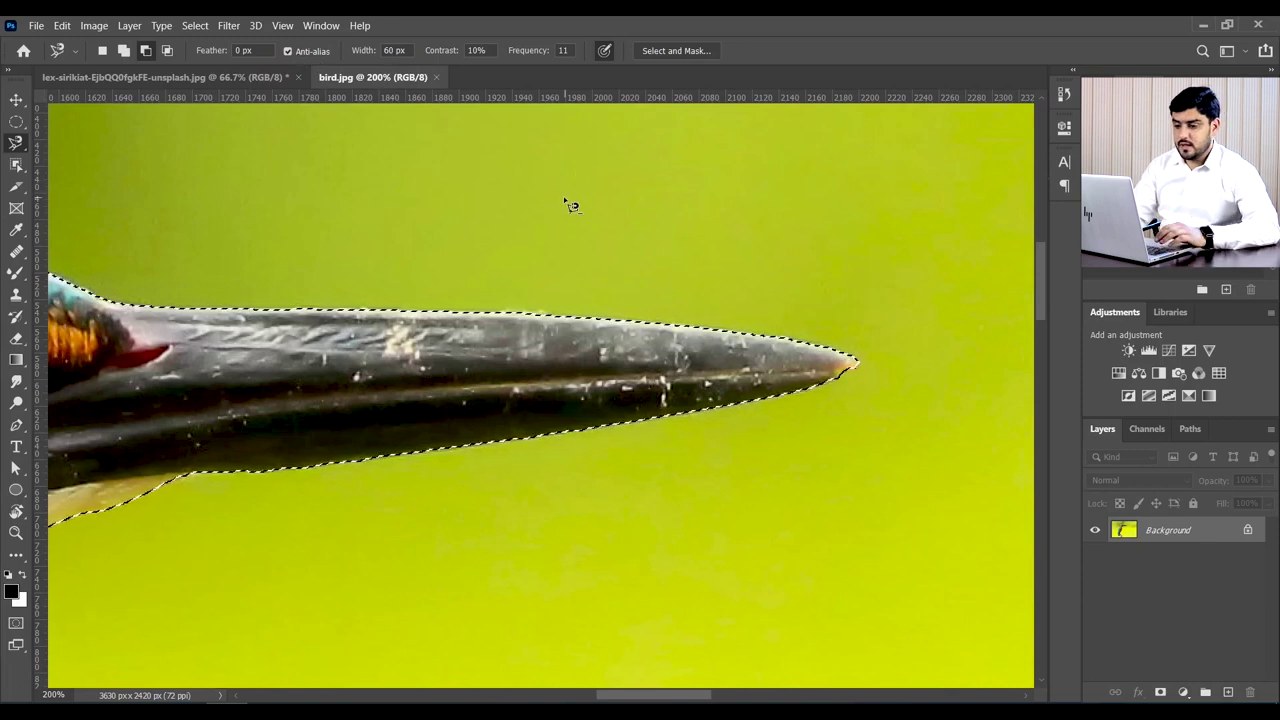
scroll(640, 270, "left", 5)
key("ctrl+d")
left_click(700, 293)
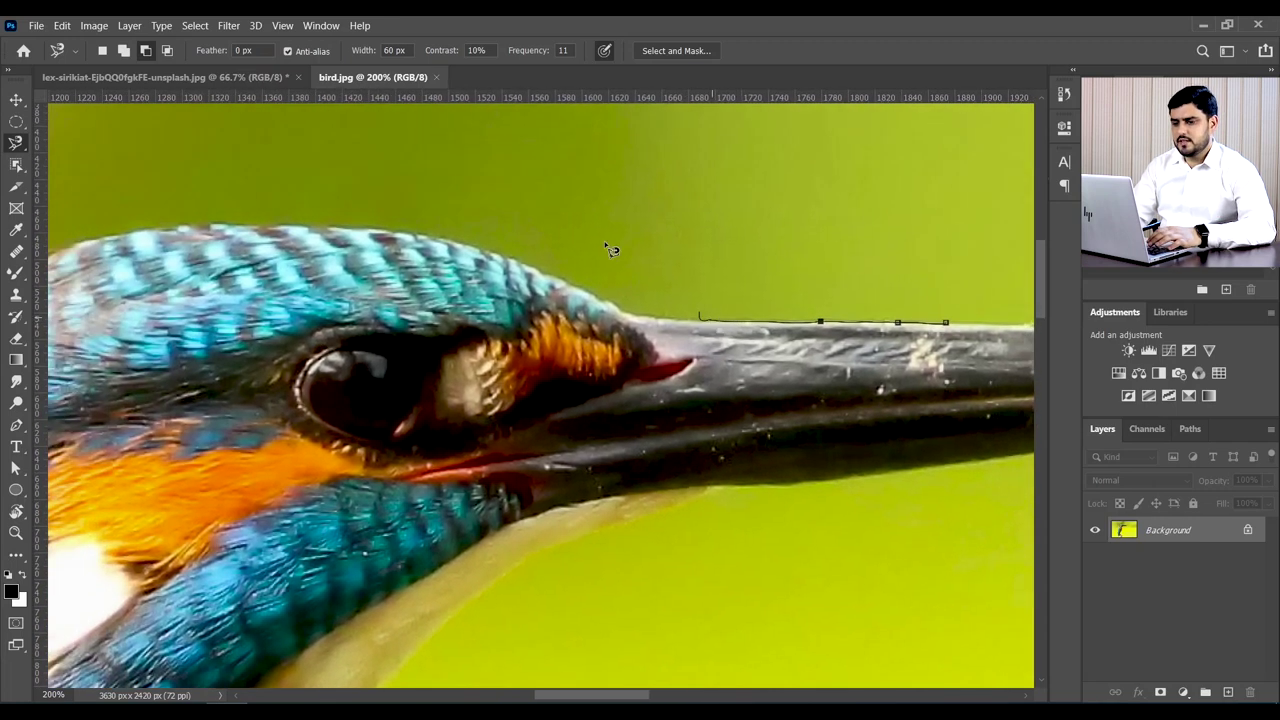
Step: Remove a stray anchor, show the precise width cursor, and trace onto the crown
key("BackSpace")
key("BackSpace")
key("BackSpace")
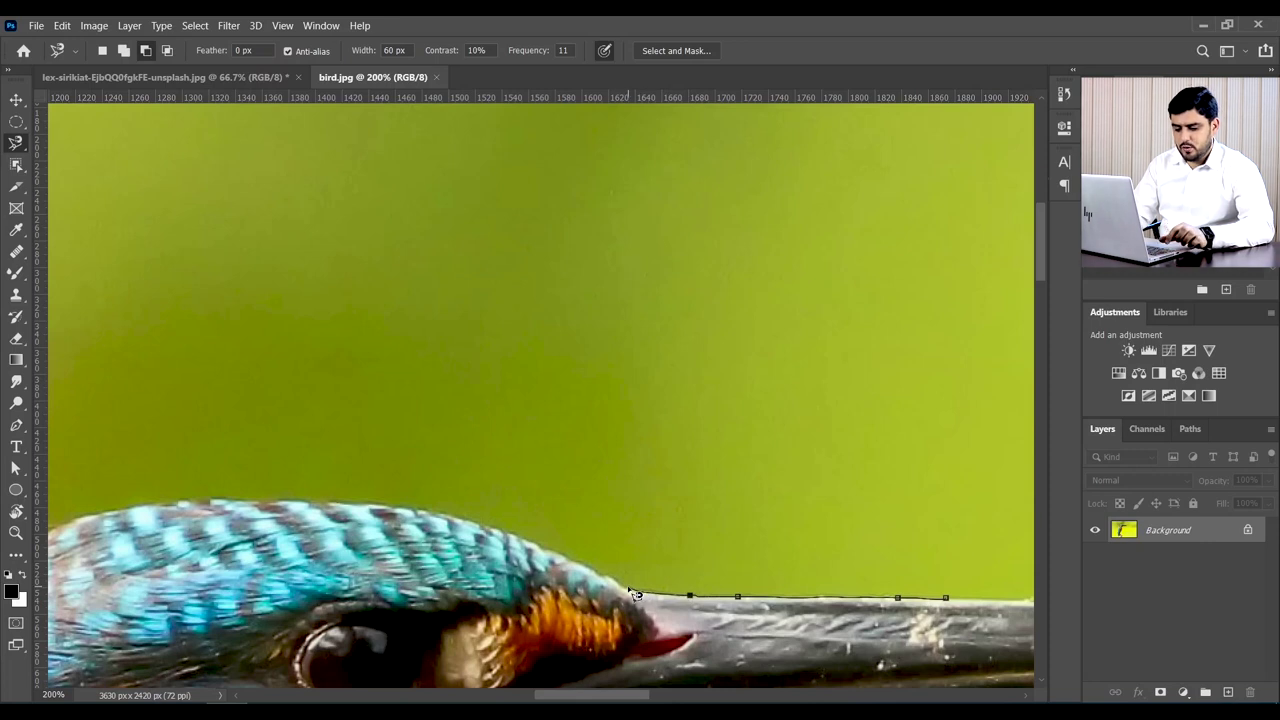
key("Caps_Lock")
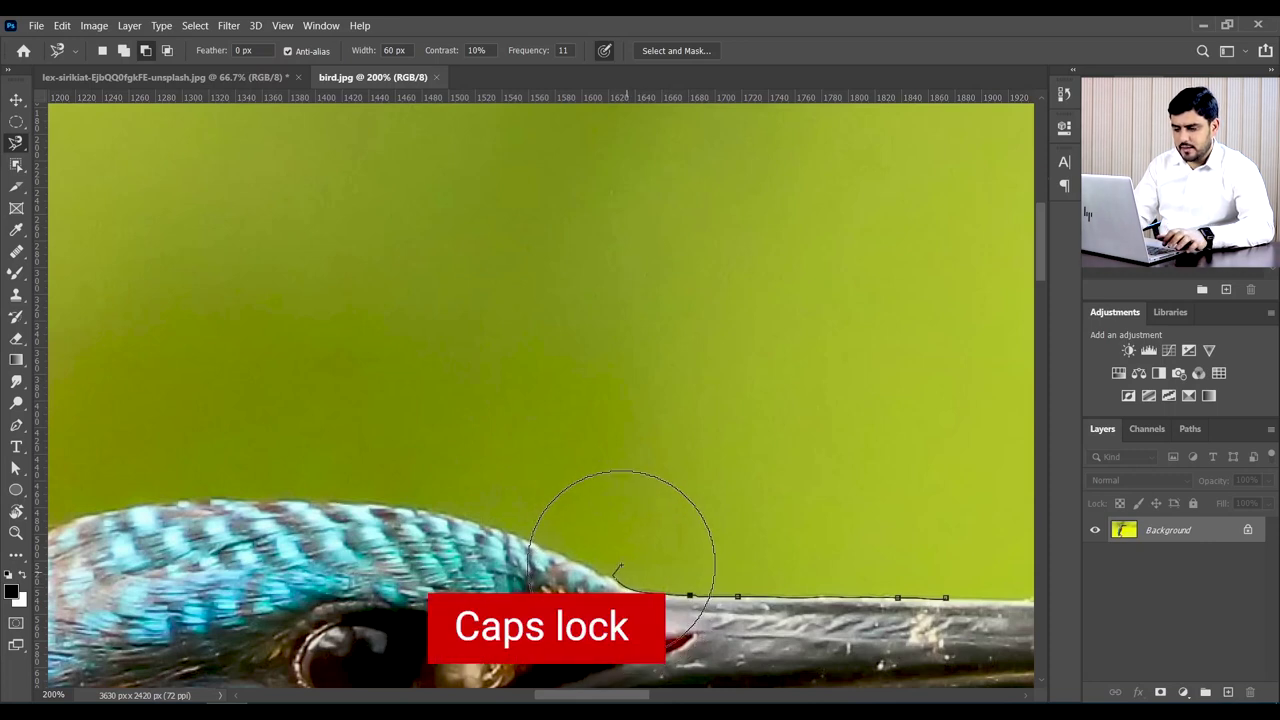
left_click_drag(595, 491, 611, 314)
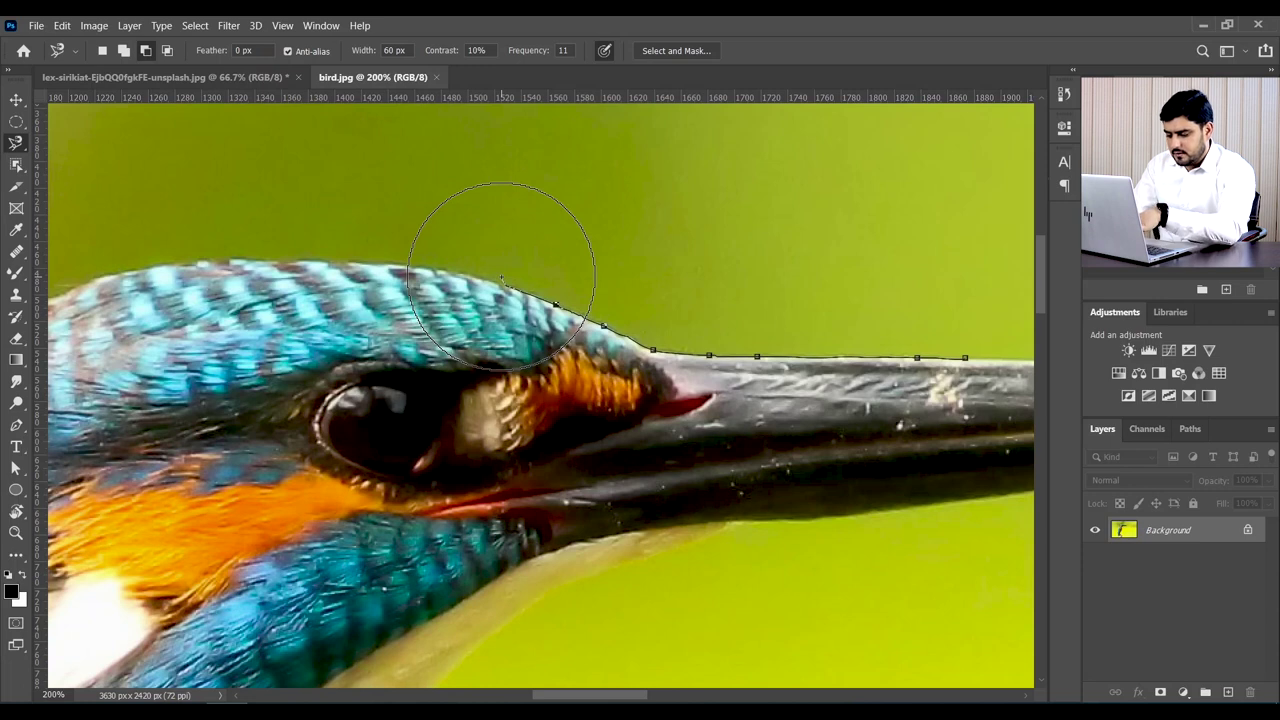
Step: Narrow the detection width and trace over the top and back of the head
key("bracketleft")
key("bracketleft")
key("bracketleft")
key("bracketleft")
key("bracketleft")
key("bracketleft")
key("bracketleft")
key("bracketleft")
key("bracketleft")
key("bracketleft")
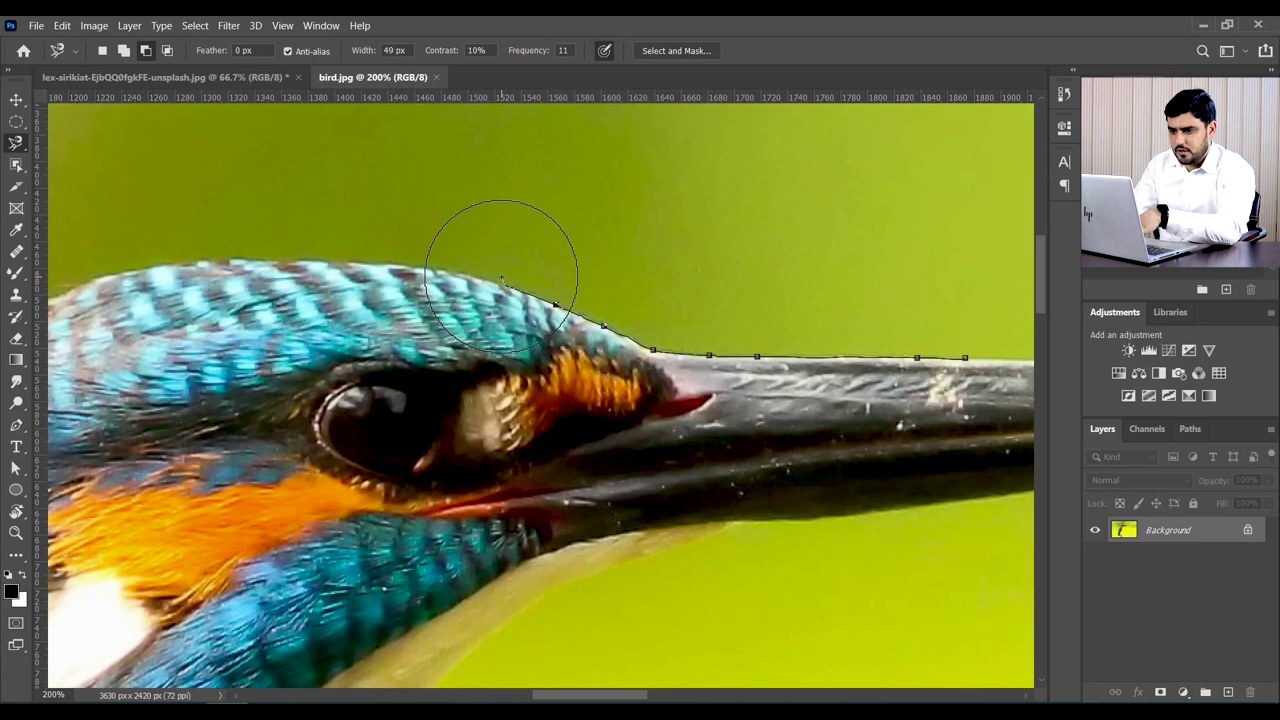
key("bracketleft")
key("bracketleft")
key("bracketleft")
key("bracketleft")
key("bracketleft")
key("bracketleft")
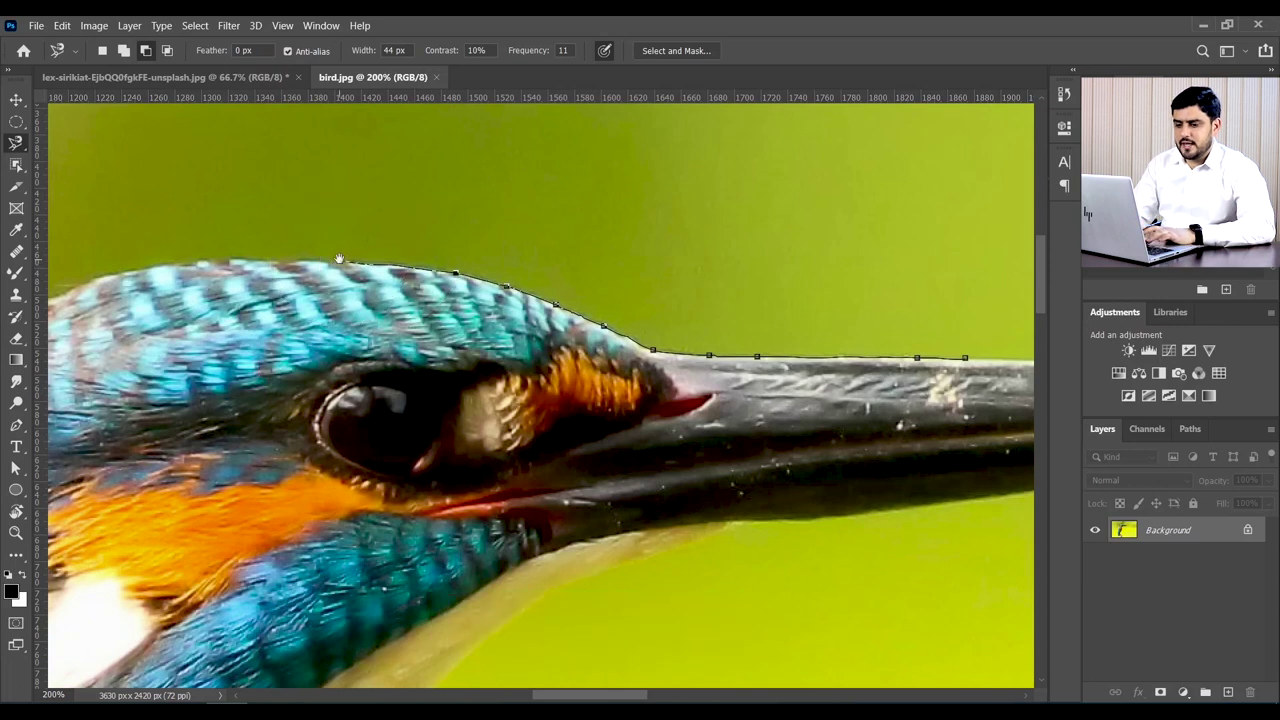
left_click_drag(340, 260, 698, 290)
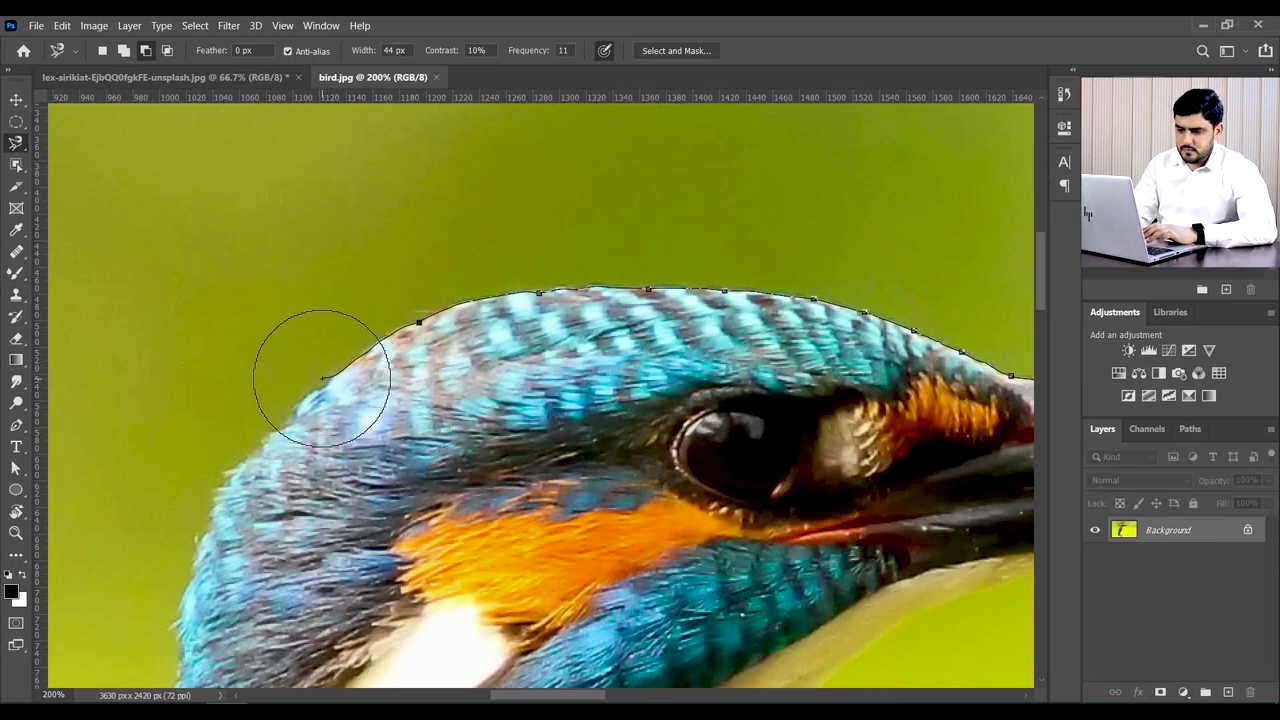
left_click_drag(322, 378, 509, 221)
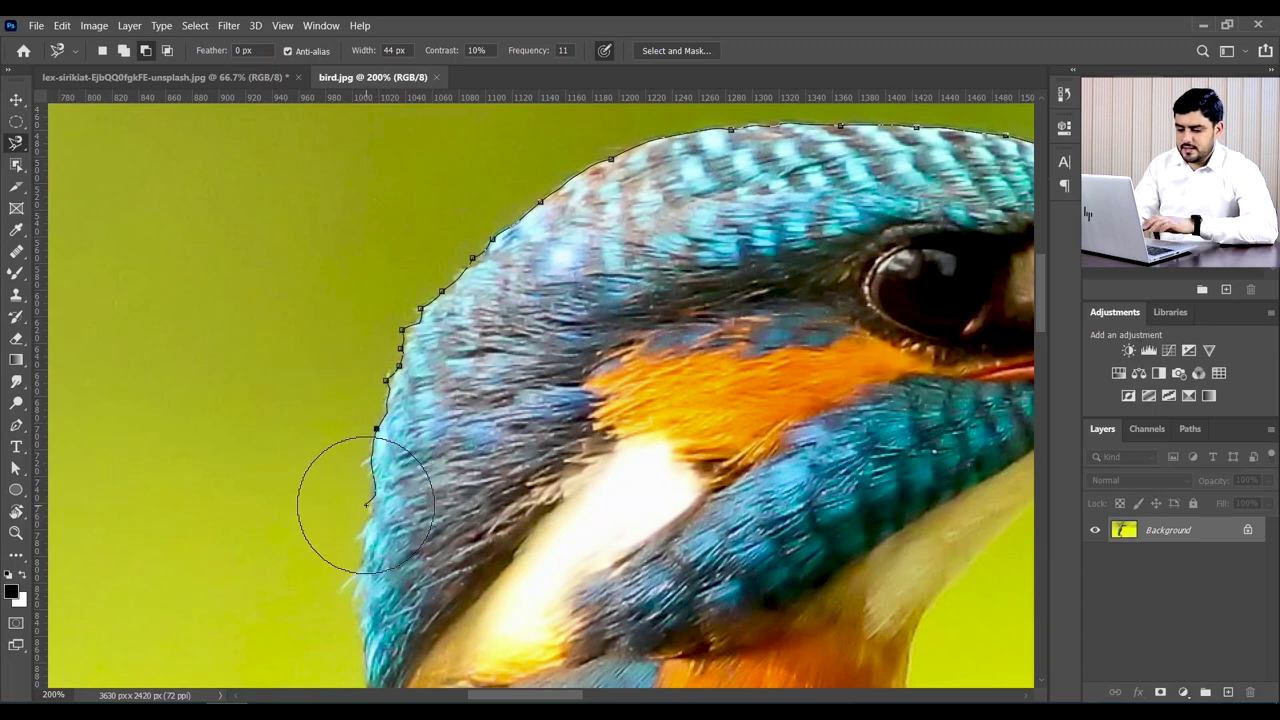
left_click_drag(366, 505, 381, 255)
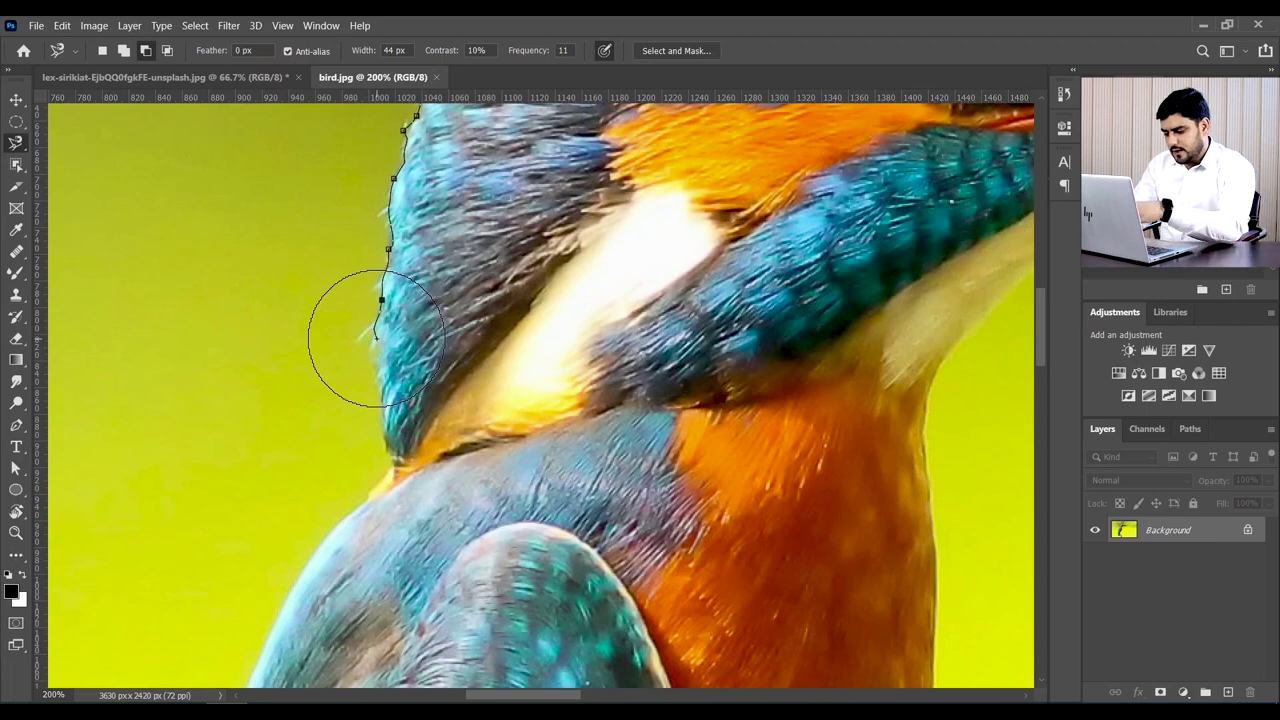
Step: Shrink the width further to 18 px and trace down the back and wing edge
key("bracketleft")
key("bracketleft")
key("bracketleft")
key("bracketleft")
key("bracketleft")
key("bracketleft")
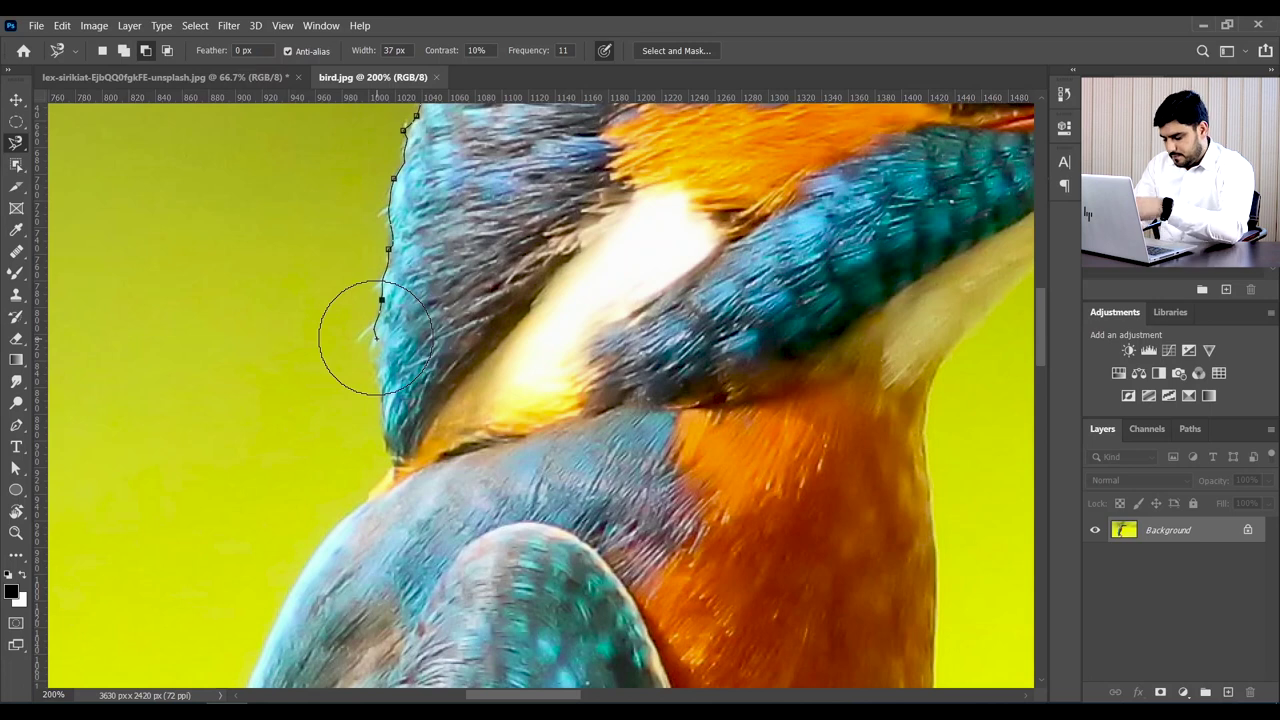
key("bracketleft")
key("bracketleft")
key("bracketleft")
key("bracketleft")
key("bracketleft")
key("bracketleft")
key("bracketleft")
key("bracketleft")
key("bracketleft")
key("bracketleft")
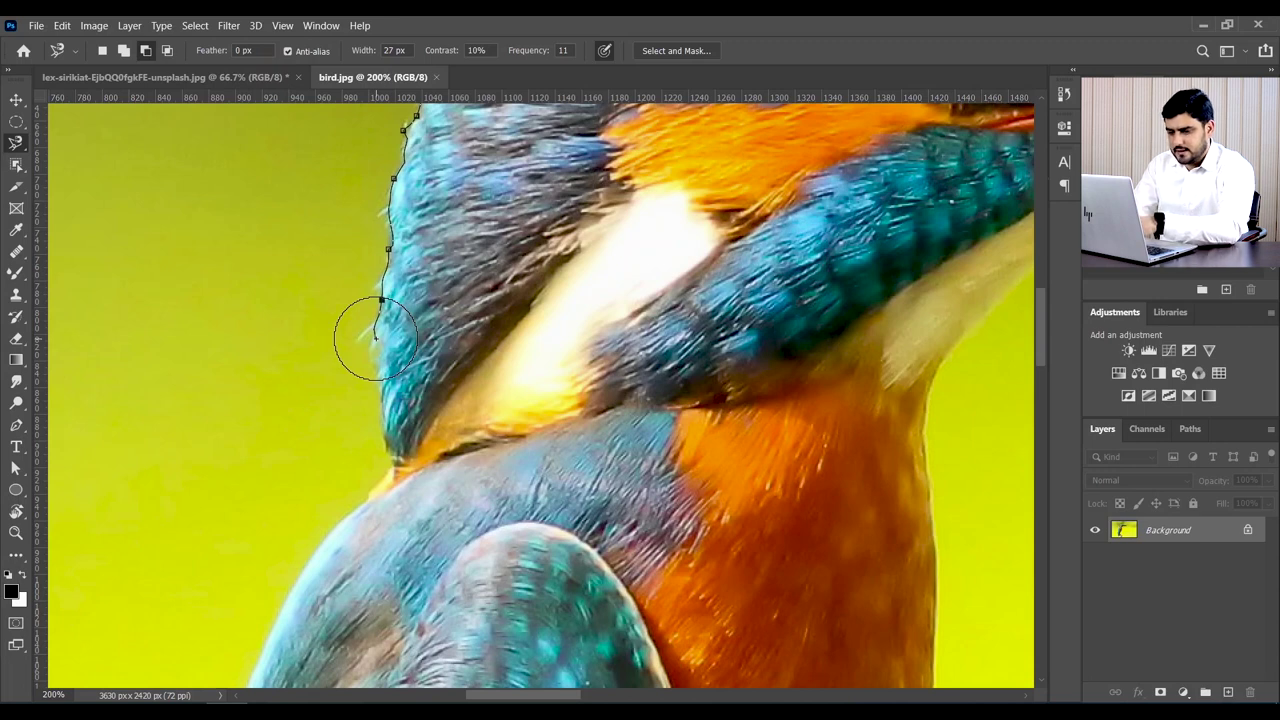
key("bracketleft")
key("bracketleft")
key("bracketleft")
key("bracketleft")
key("bracketleft")
key("bracketleft")
key("bracketleft")
key("bracketleft")
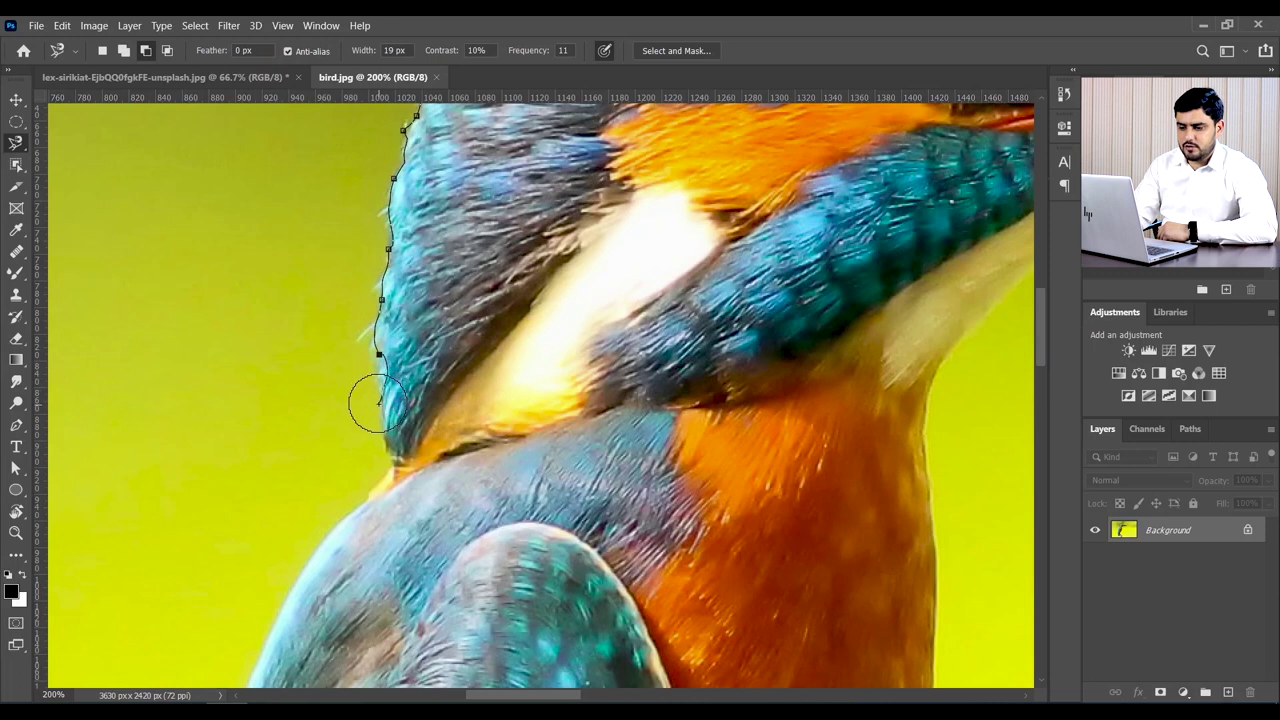
key("bracketleft")
key("bracketleft")
key("bracketleft")
key("bracketleft")
key("bracketleft")
key("bracketleft")
key("bracketleft")
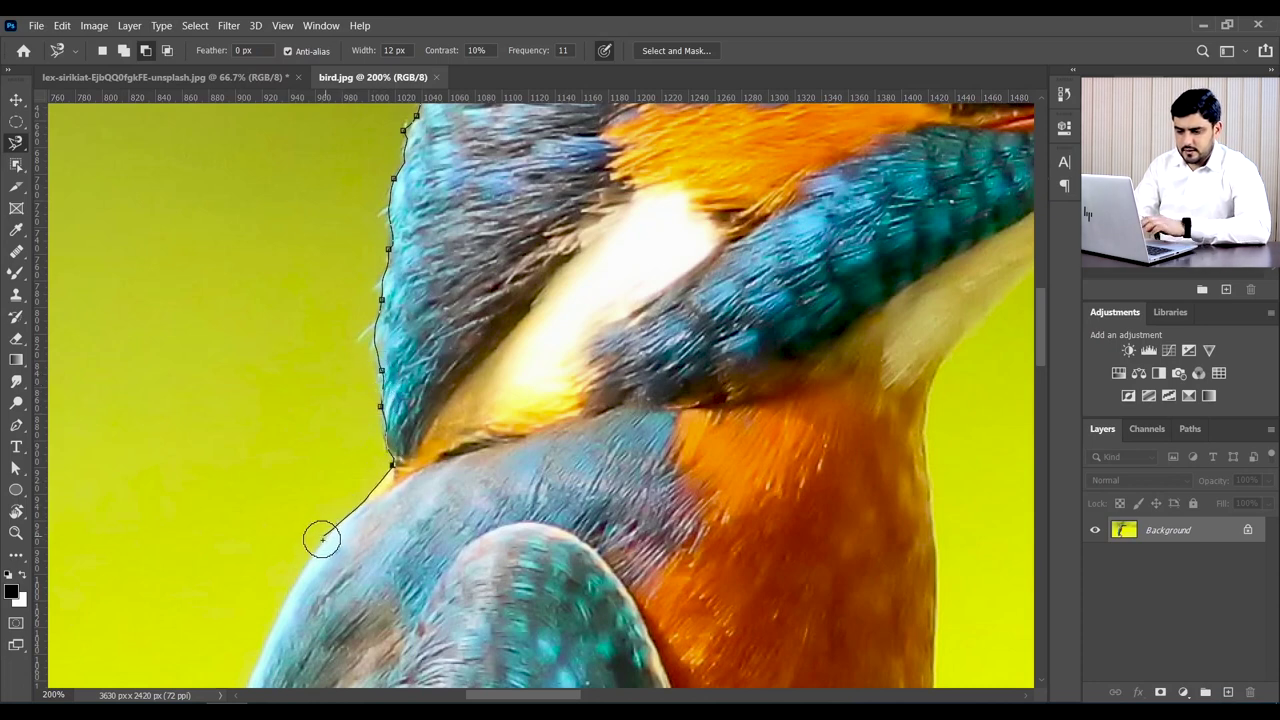
left_click_drag(322, 540, 470, 286)
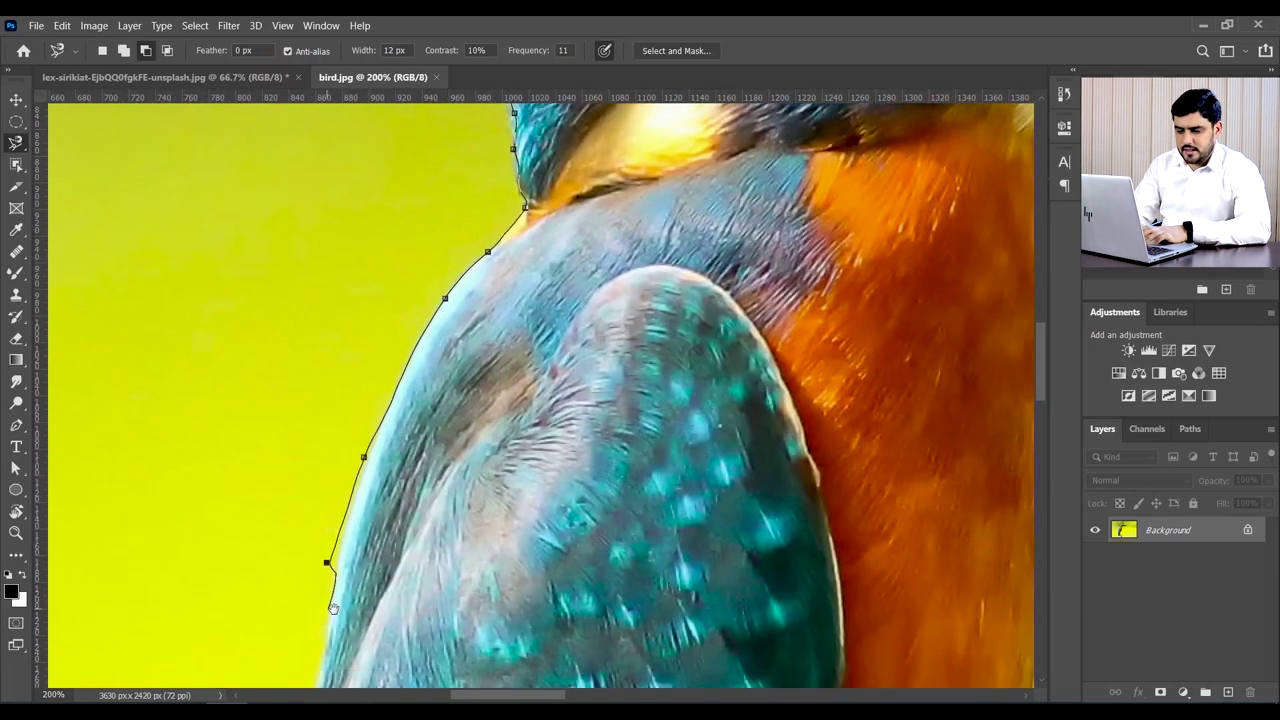
left_click_drag(333, 608, 418, 175)
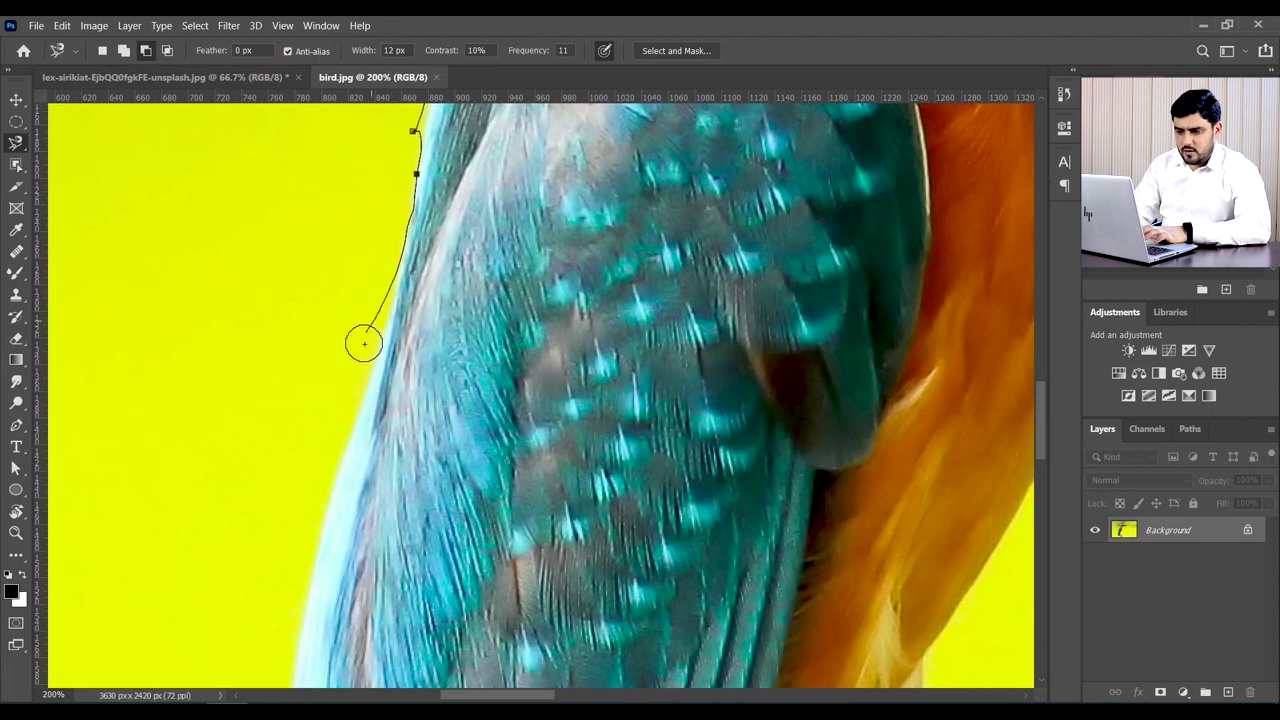
mouse_move(315, 469)
left_mouse_down()
mouse_move(346, 369)
mouse_move(366, 126)
left_mouse_up()
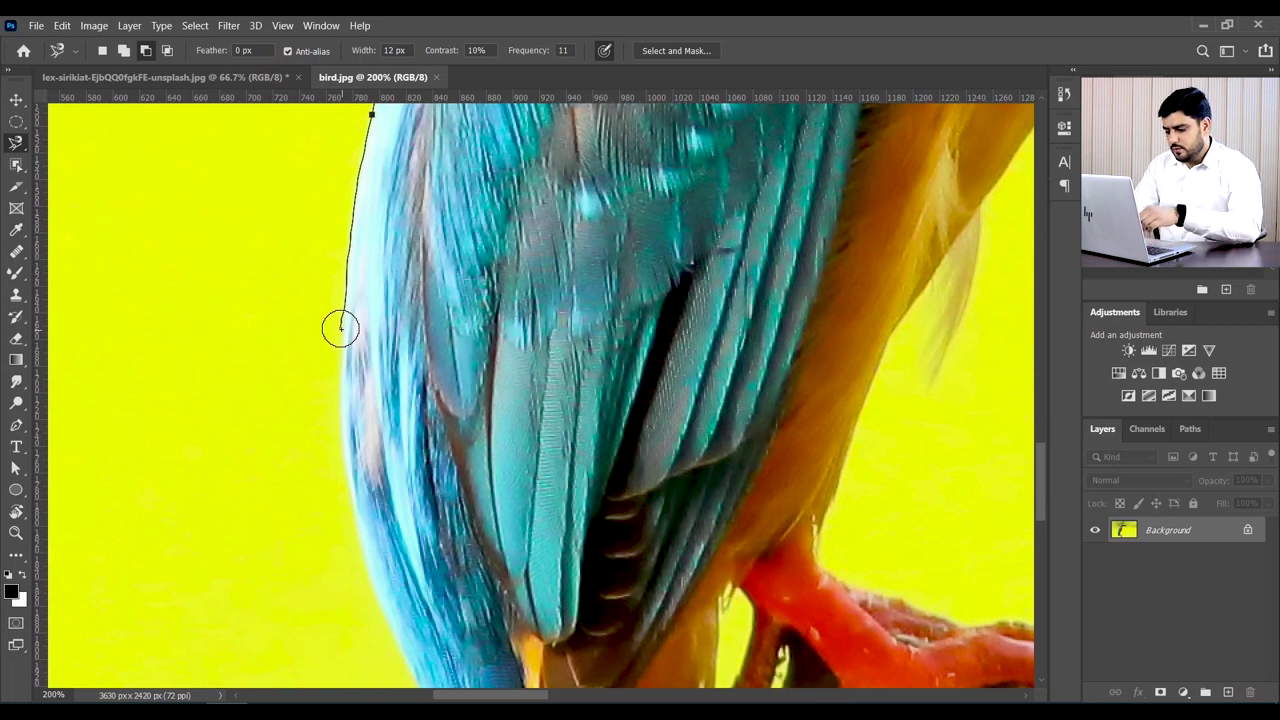
Step: Readjust the detection width to 20 px and continue the path toward the lower wing and feet
key("bracketleft")
key("bracketleft")
key("bracketleft")
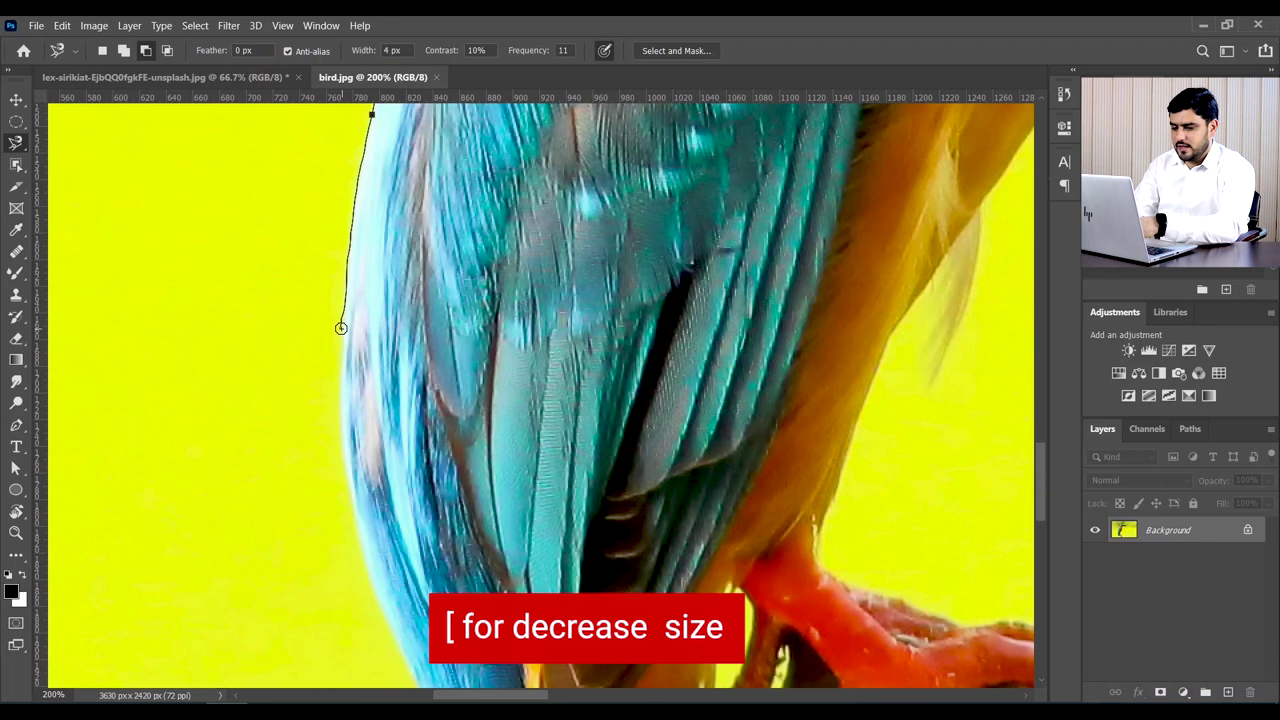
key("bracketright")
key("bracketright")
key("bracketright")
key("bracketright")
key("bracketright")
key("bracketright")
key("bracketright")
key("bracketright")
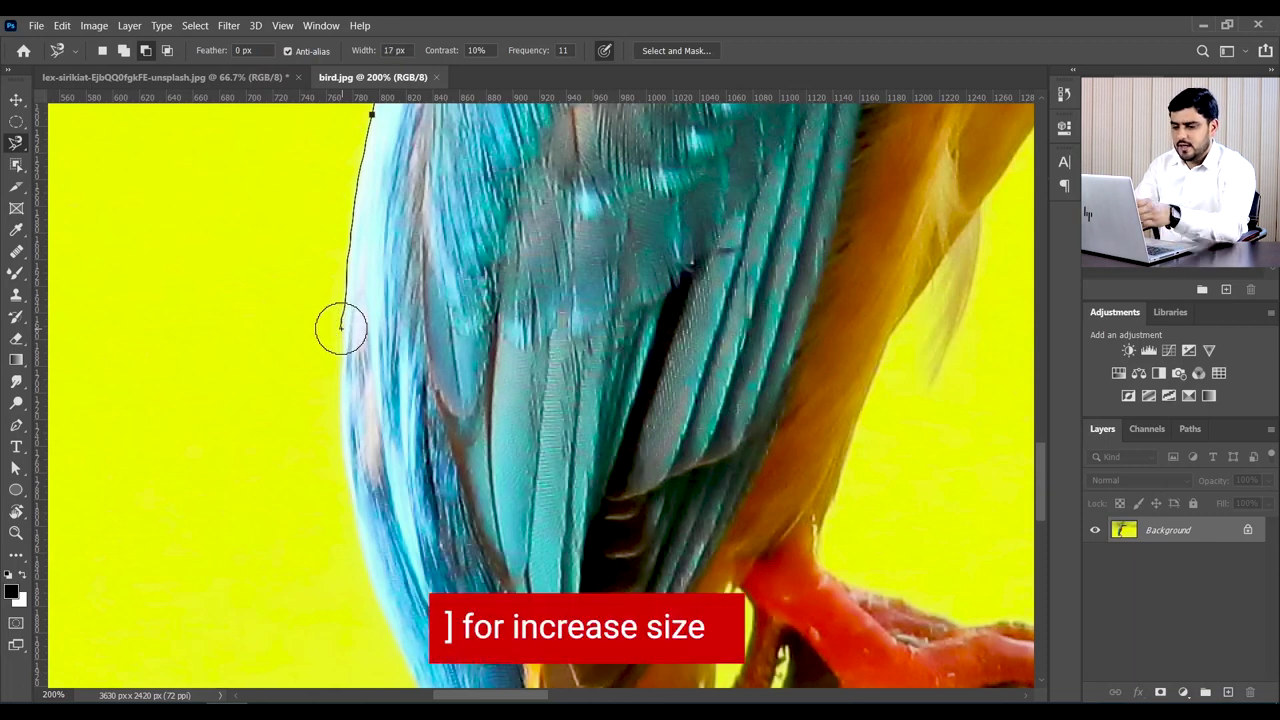
key("bracketright")
key("bracketright")
key("bracketright")
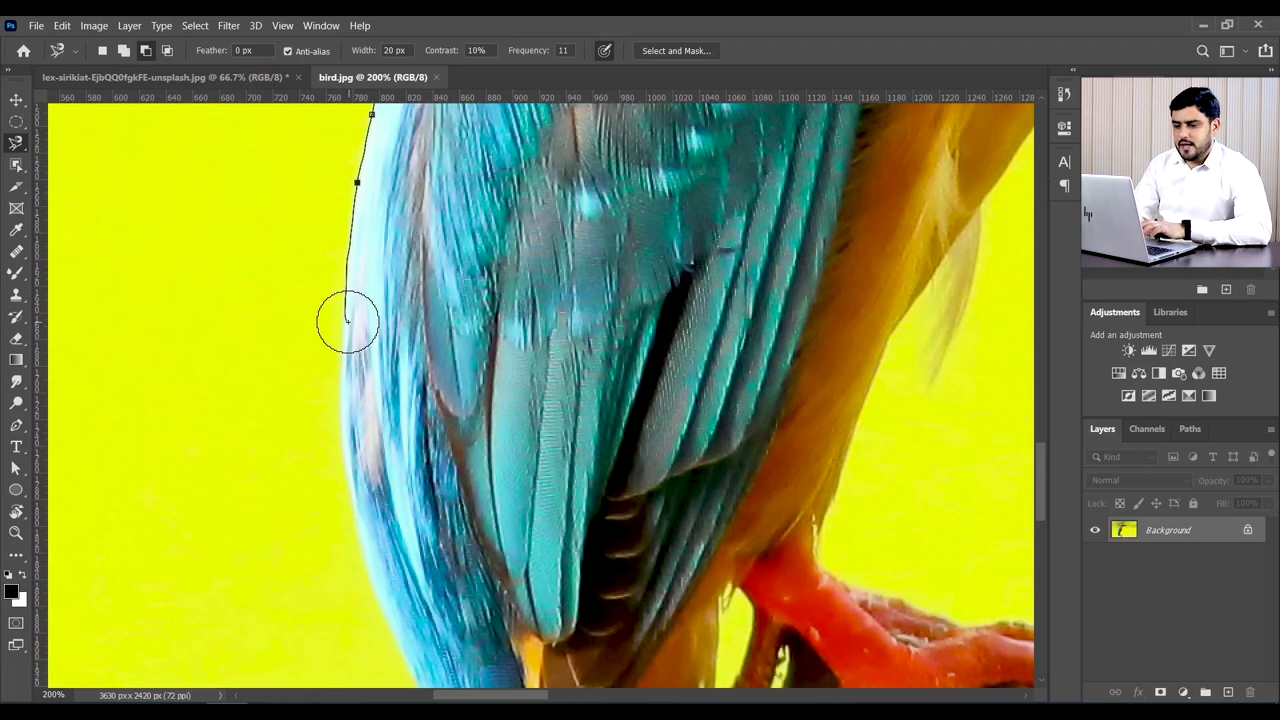
left_click_drag(346, 320, 361, 215)
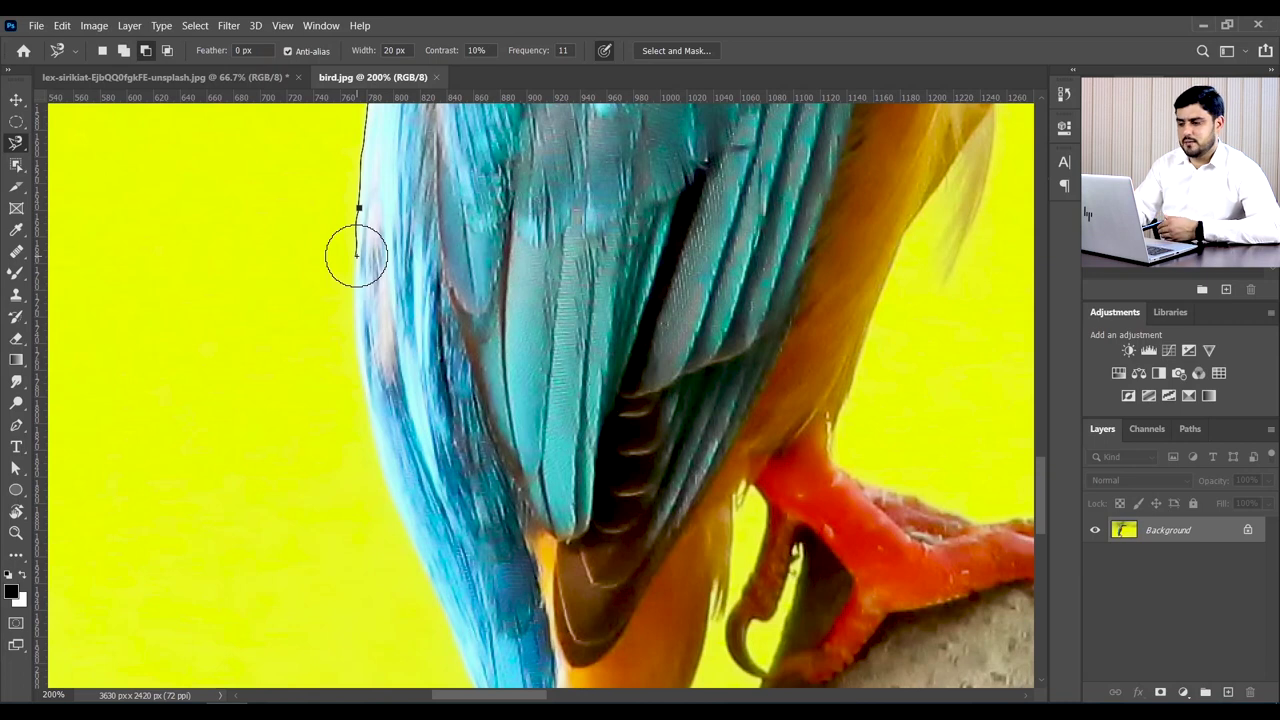
scroll(356, 255, "down", 2)
scroll(356, 255, "down", 3)
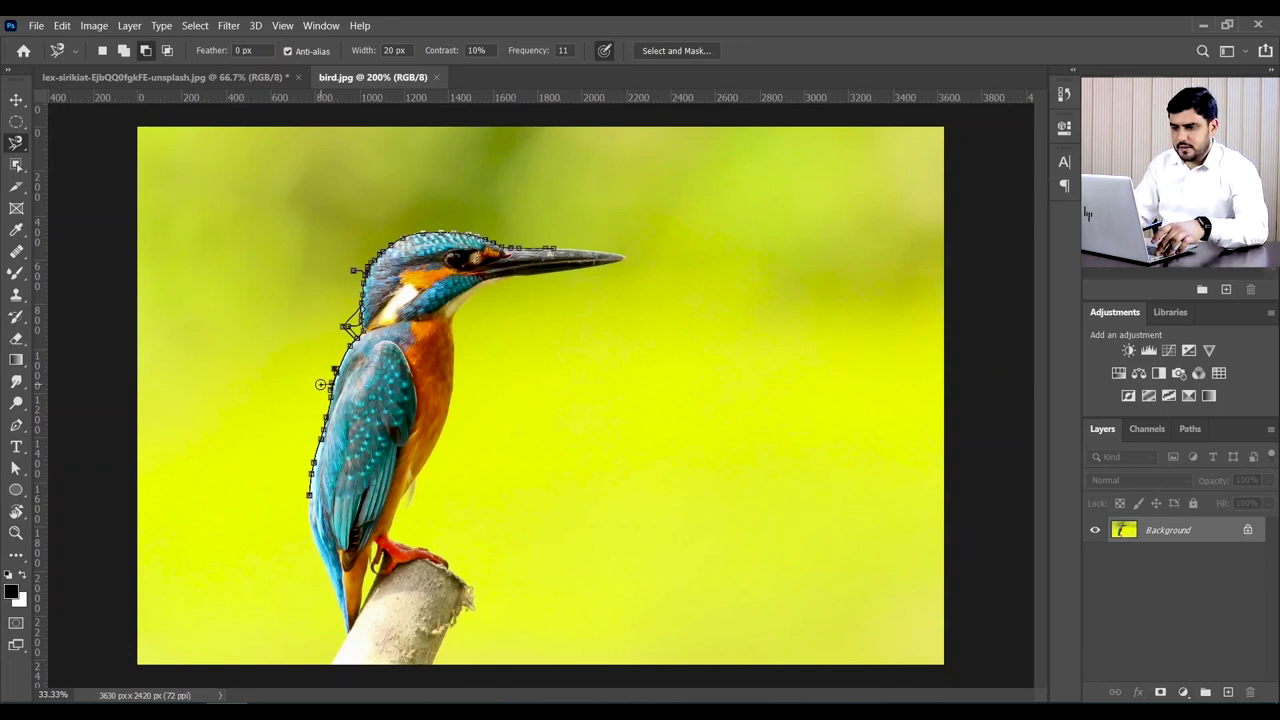
Step: Discard the unclosed path and set Contrast to 65%, dismissing the range warning
key("Escape")
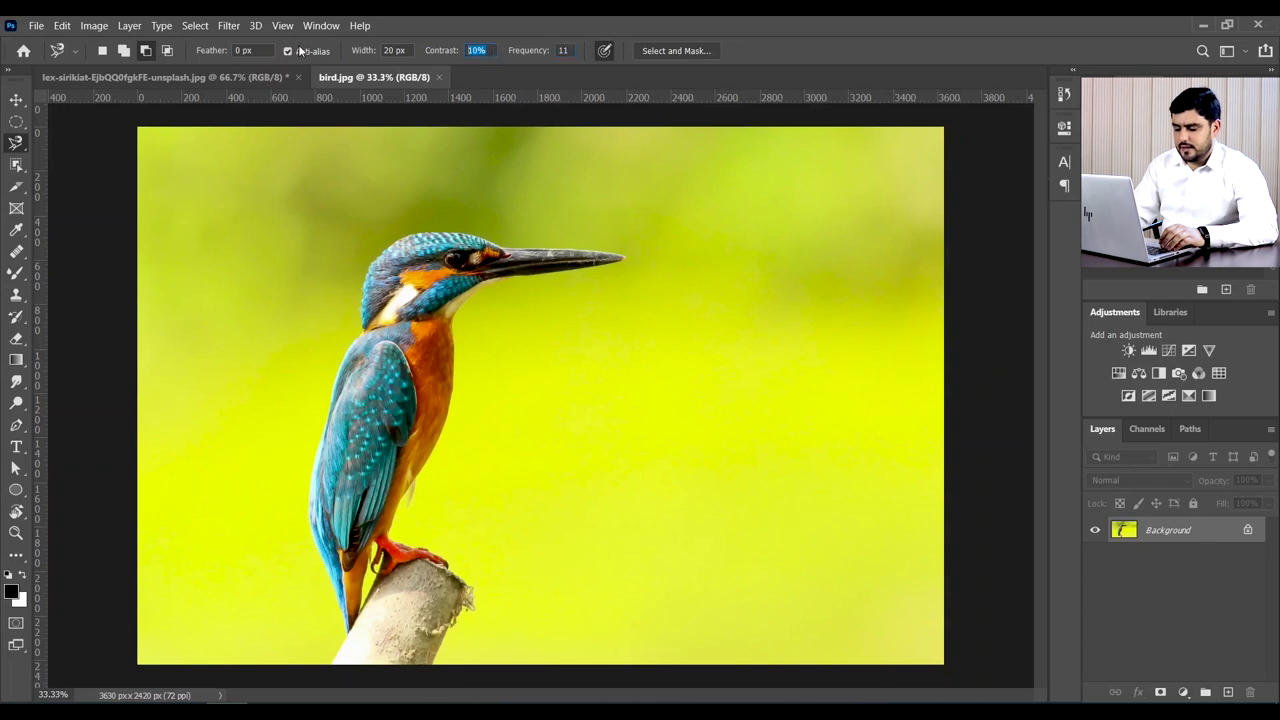
type("0")
key("Return")
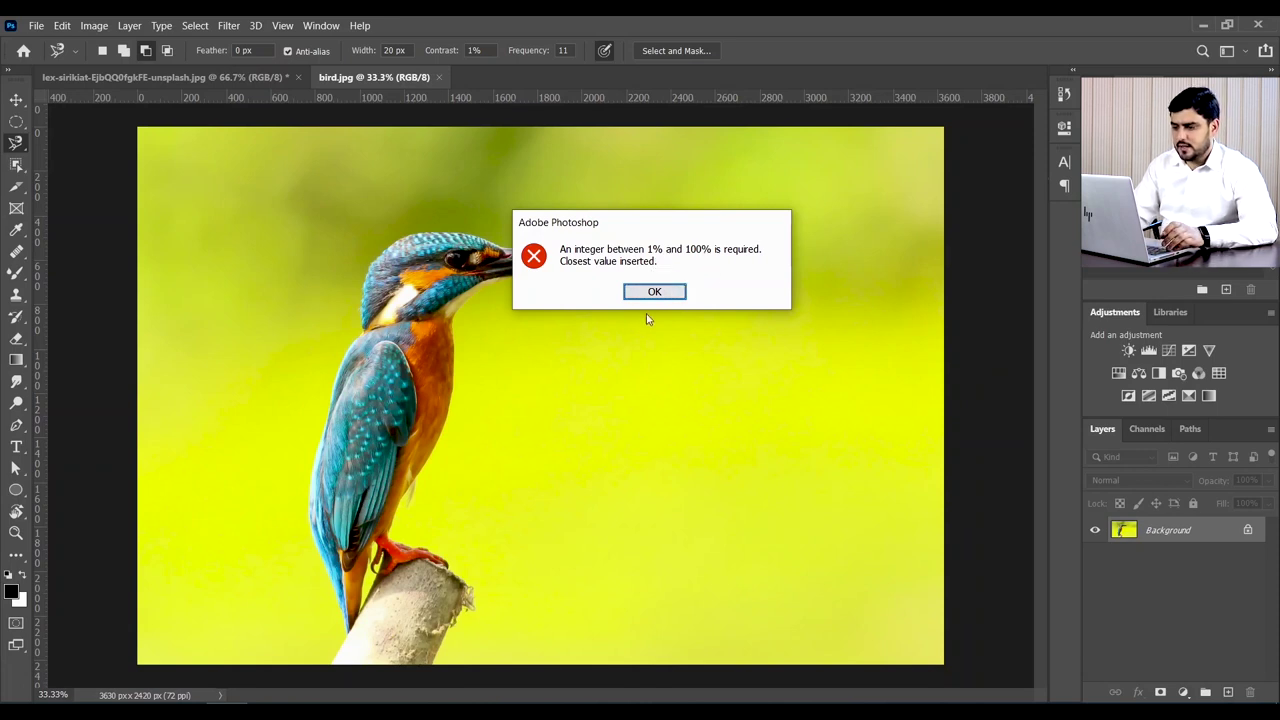
left_click(659, 296)
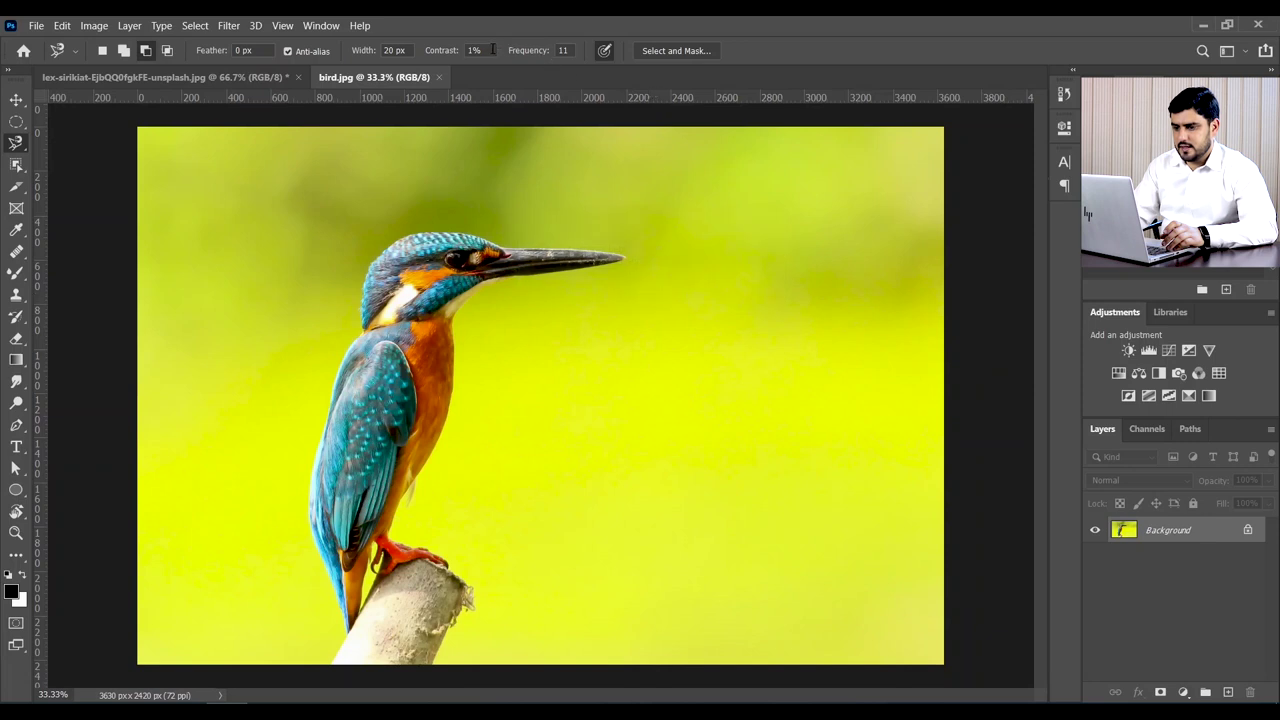
Step: Set the magnetic lasso Width to 1 px
type("5")
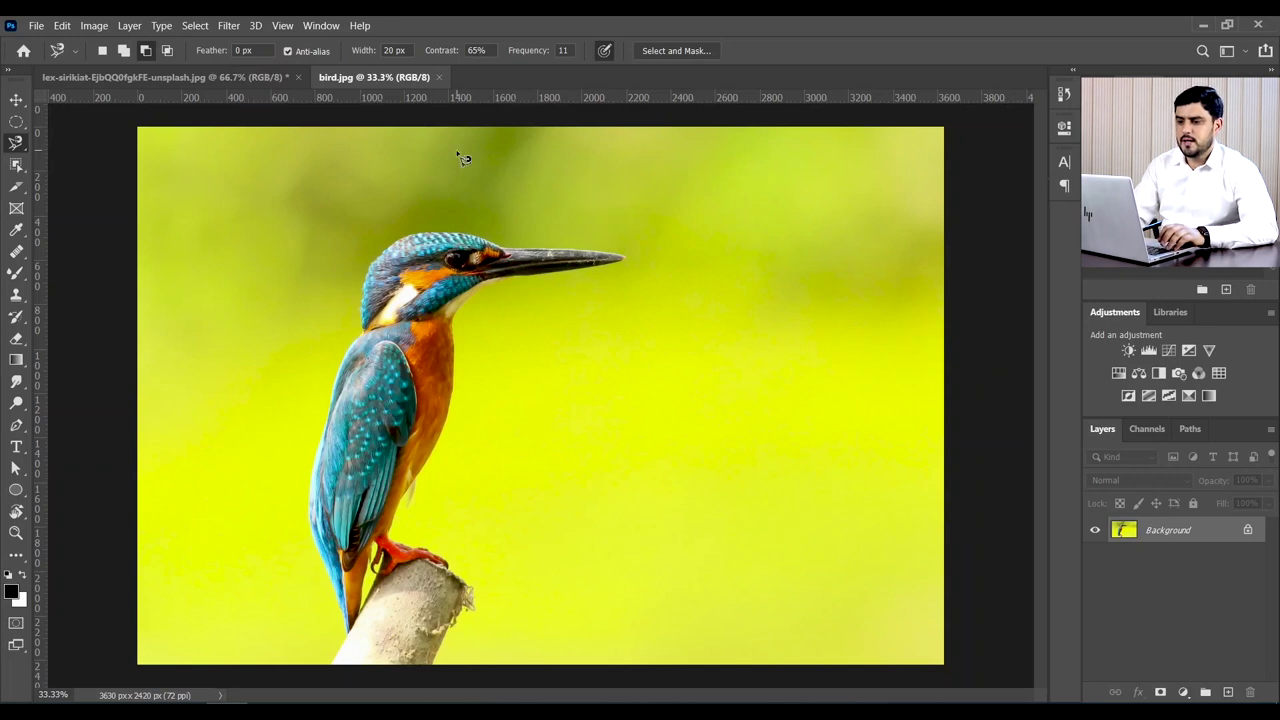
type("0")
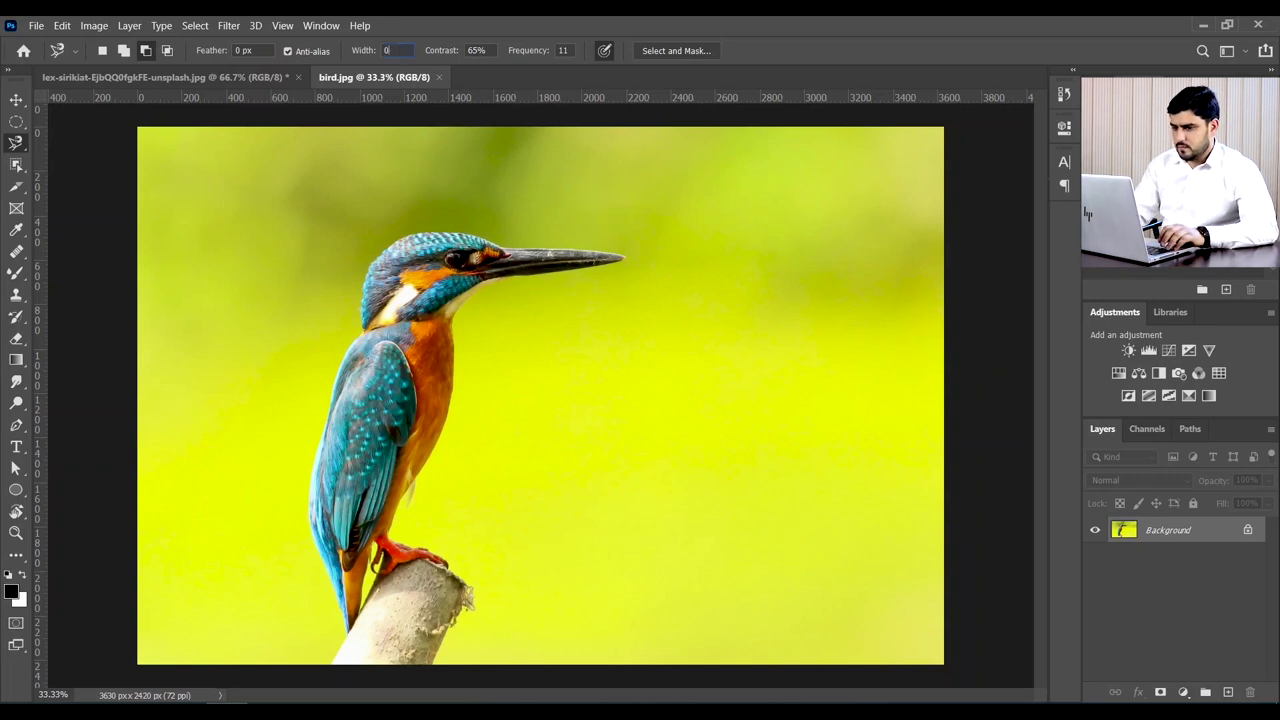
key("Return")
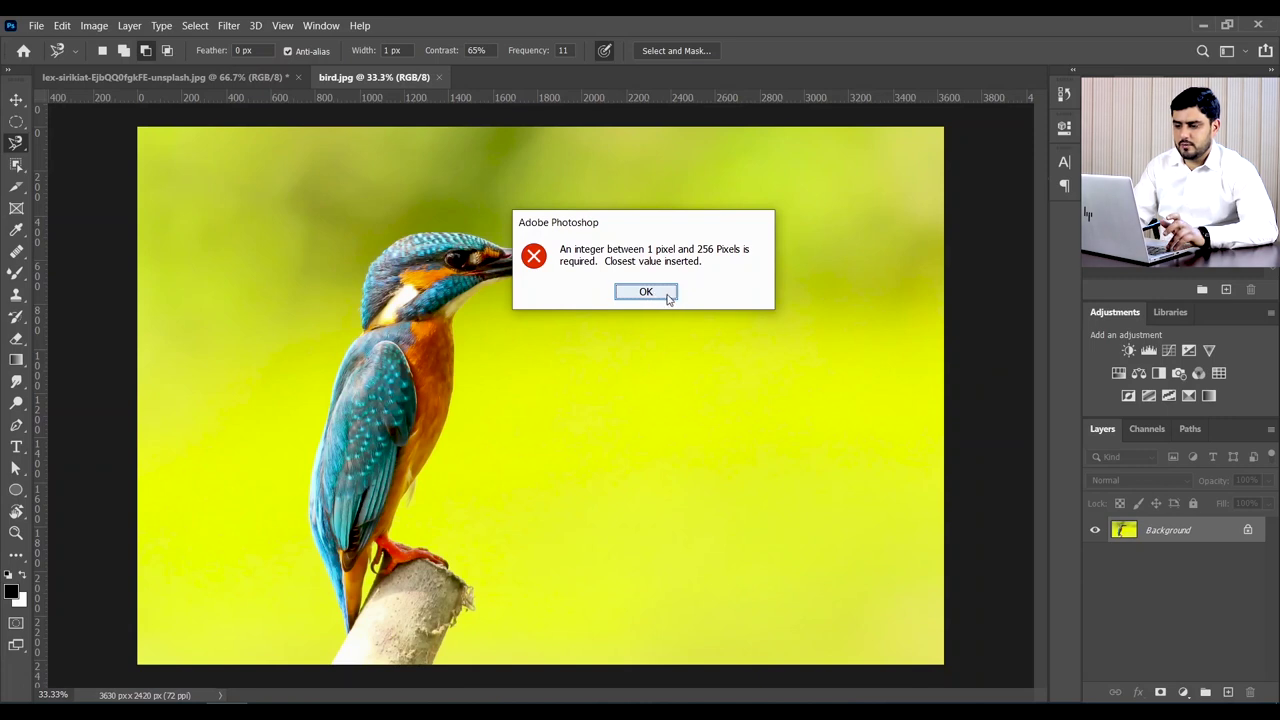
Step: Dismiss the Width warning, zoom in on the head, and set Frequency to 10
left_click(667, 297)
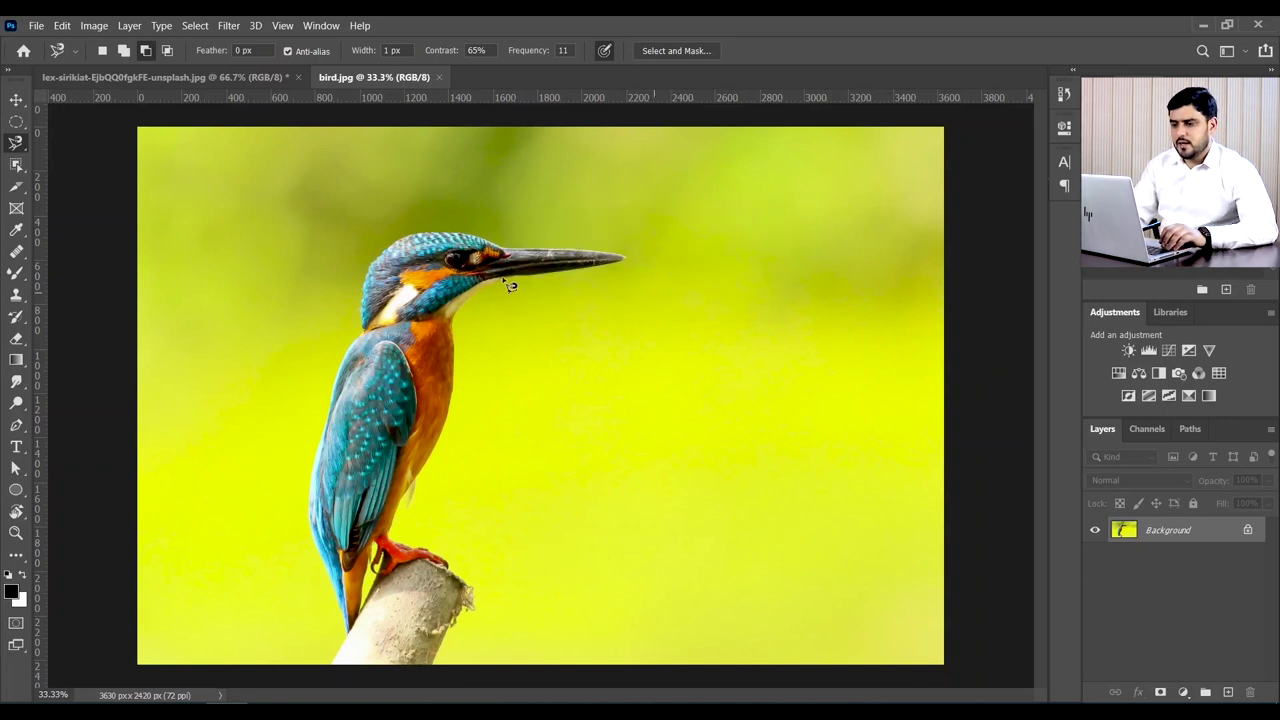
key("ctrl+plus")
key("ctrl+plus")
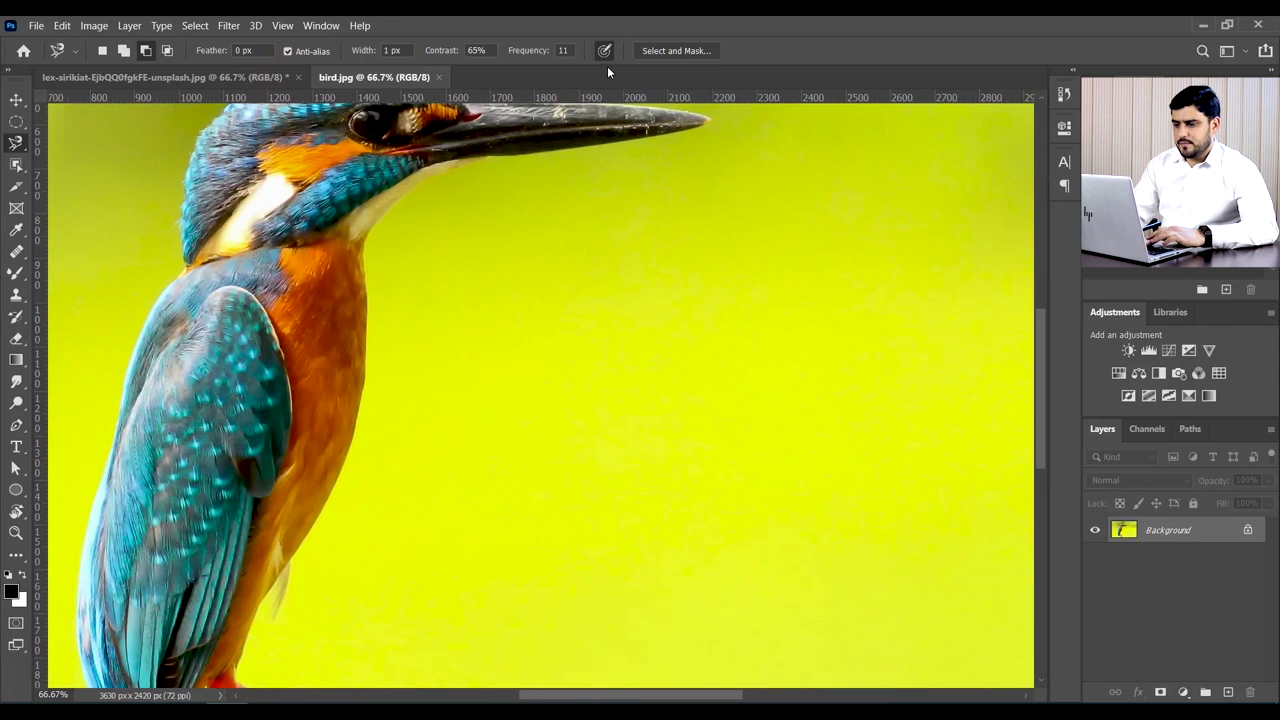
left_click_drag(665, 185, 712, 466)
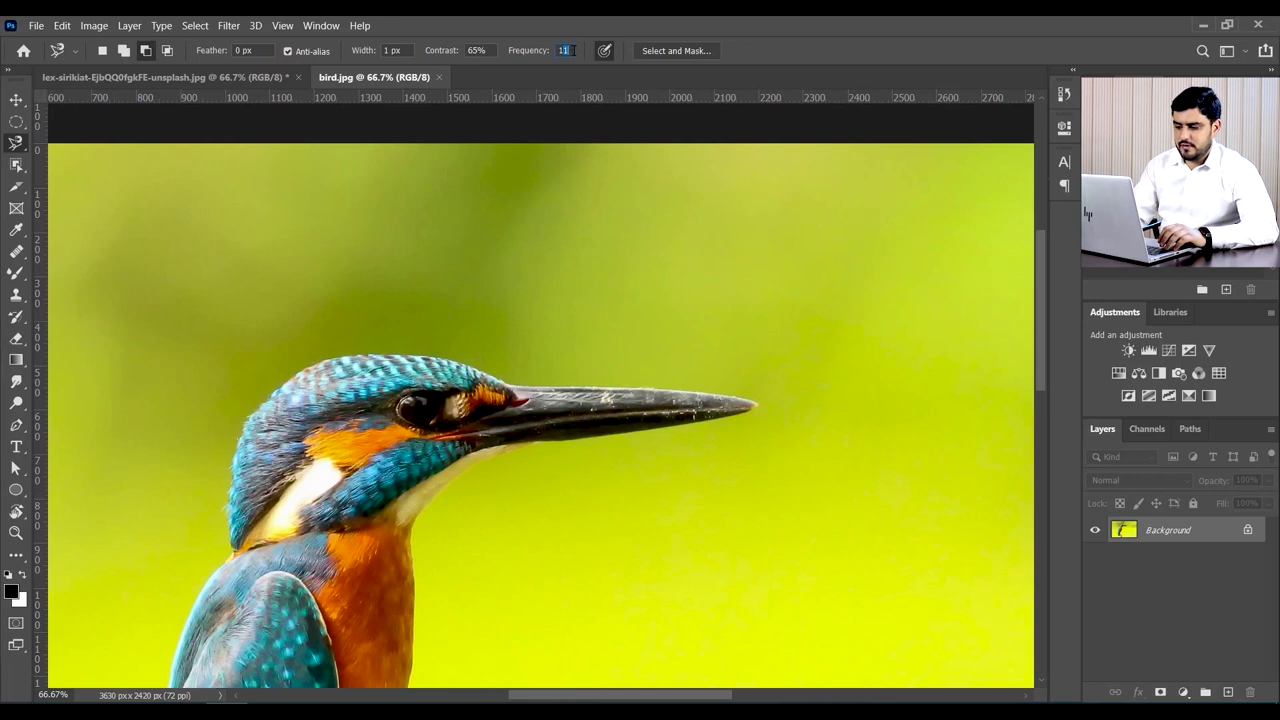
type("10")
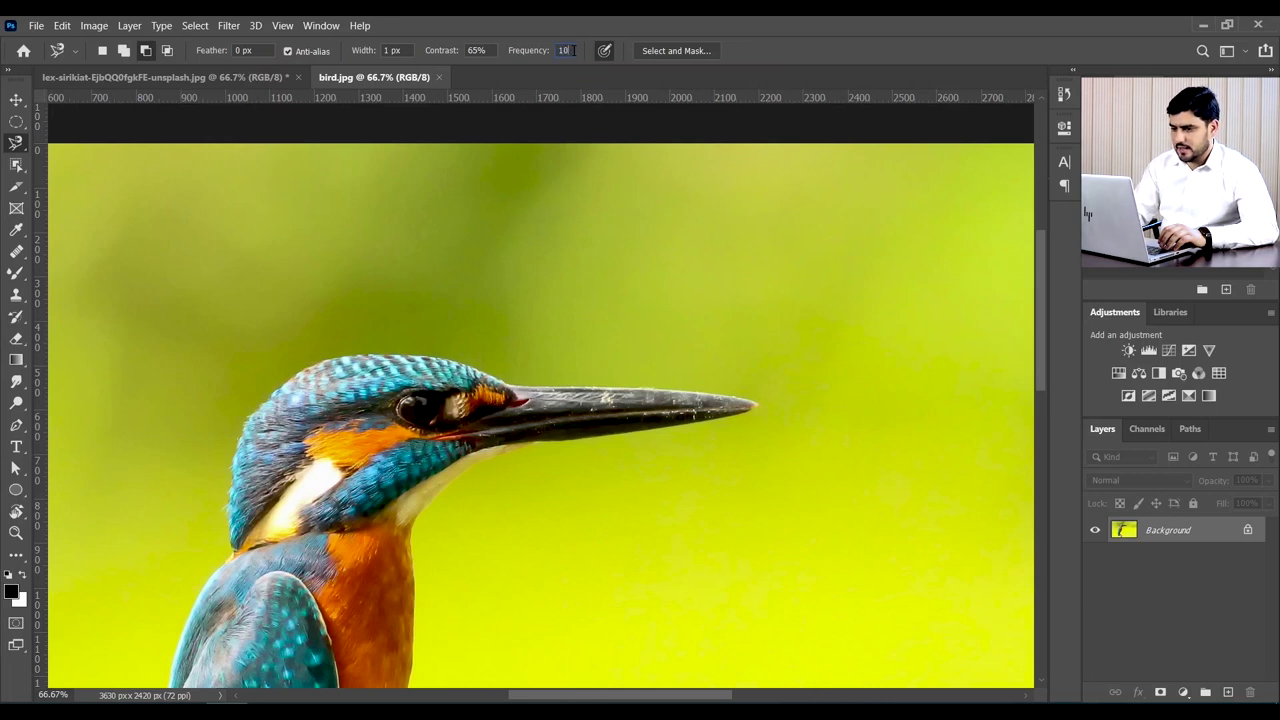
Step: Test-trace the 1 px lasso from the beak around the head and wing, then discard it
left_click(720, 401)
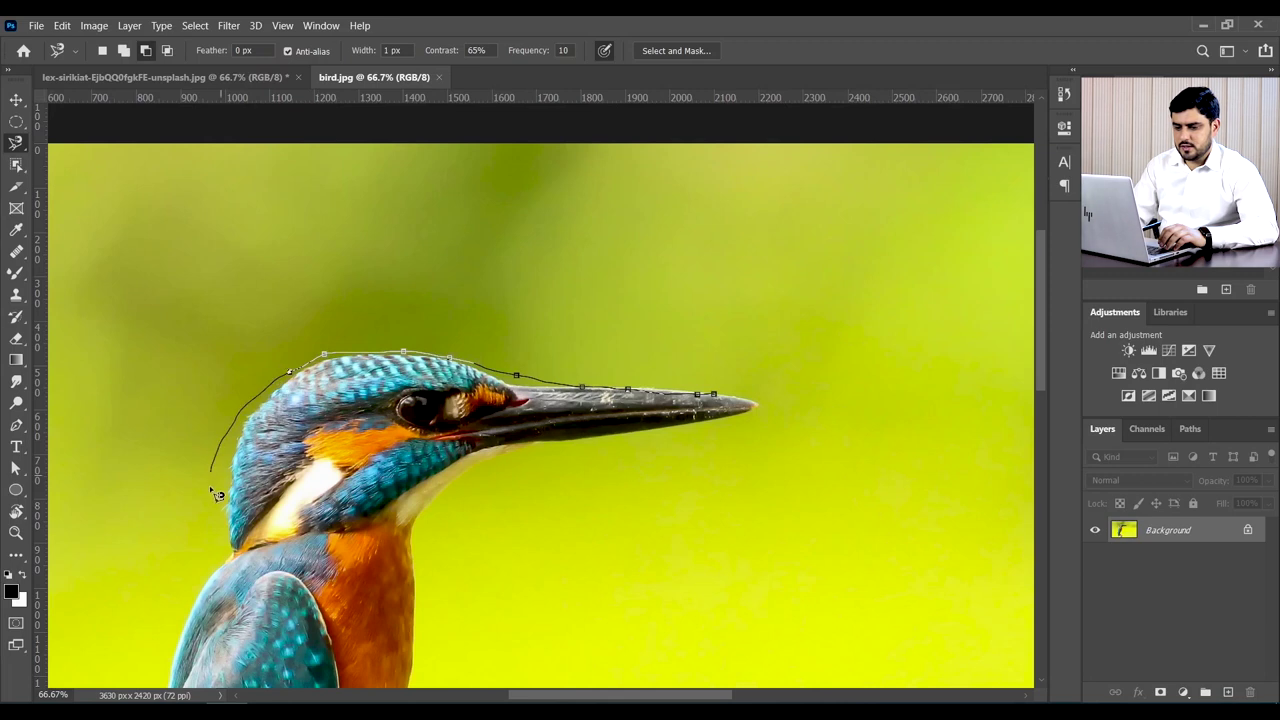
left_click_drag(204, 542, 335, 367)
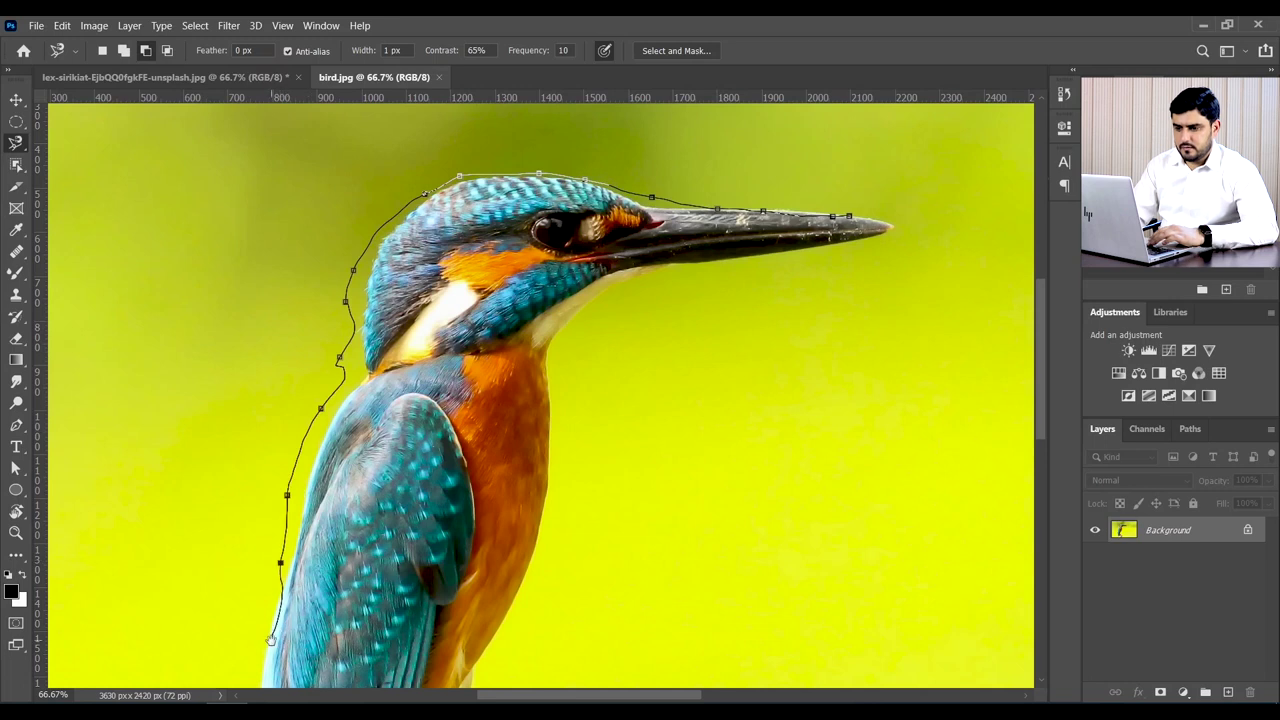
left_click_drag(284, 636, 360, 421)
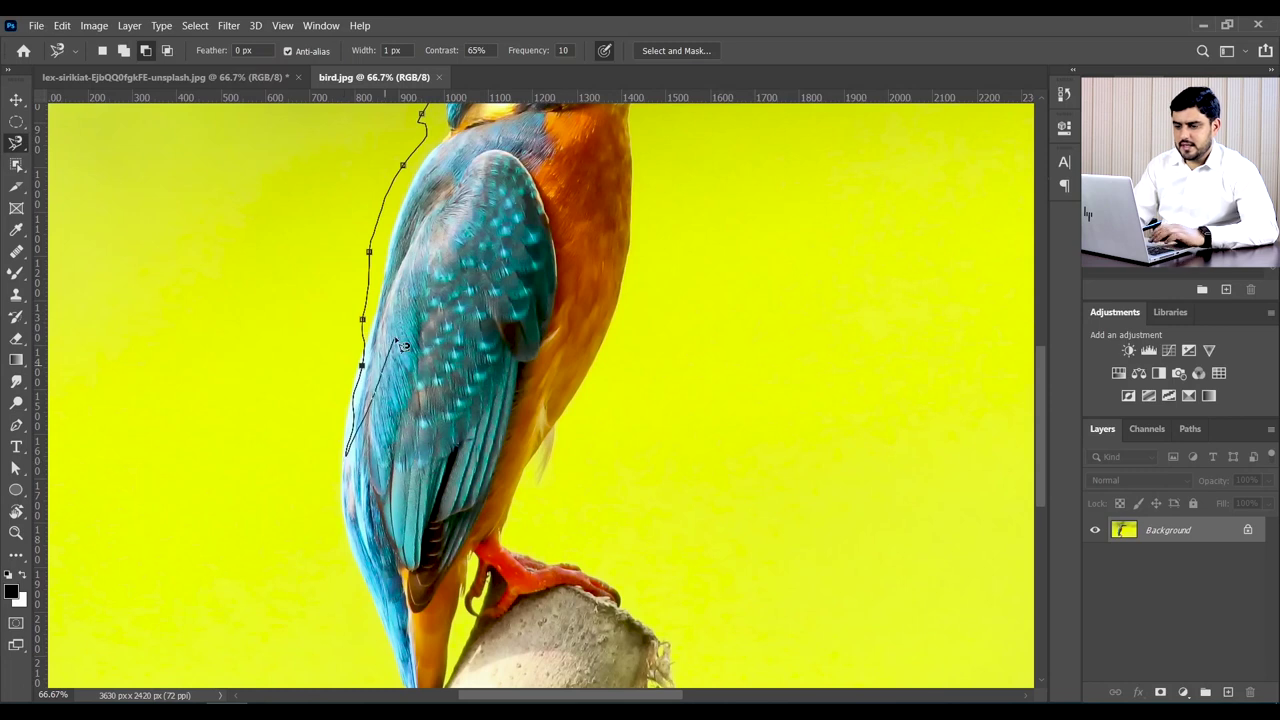
left_click_drag(405, 330, 385, 462)
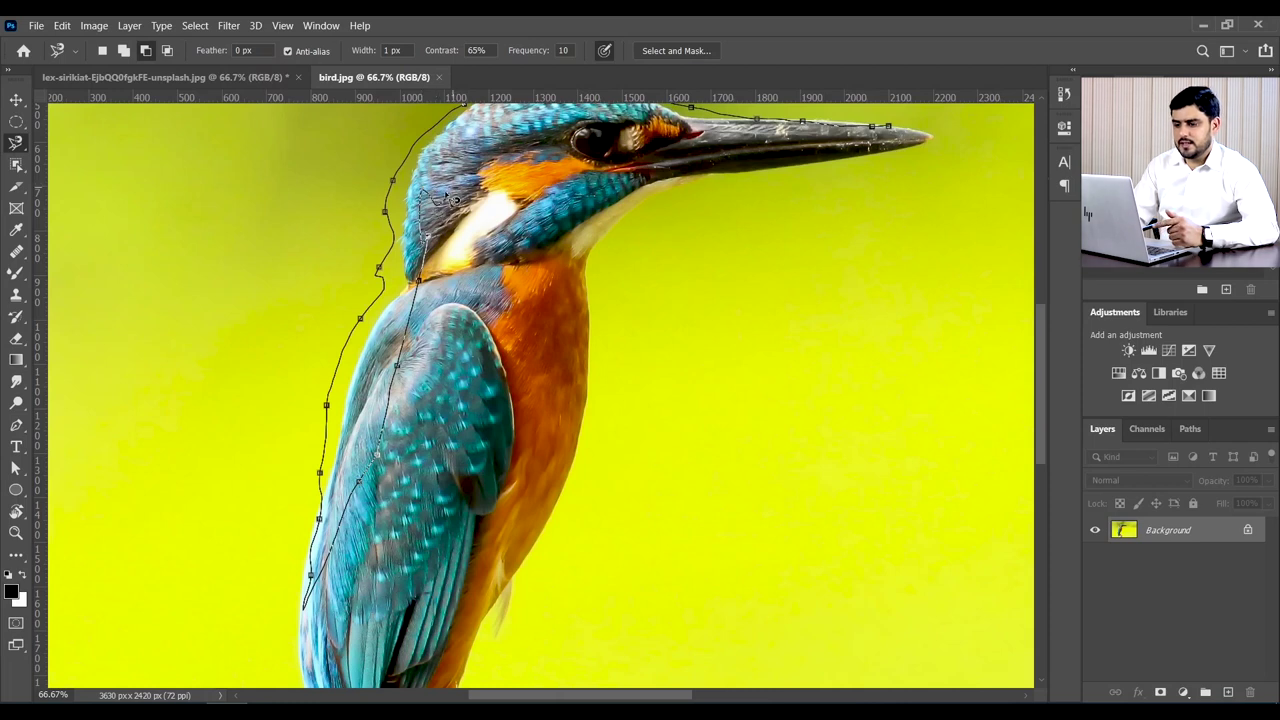
key("Escape")
scroll(540, 395, "up", 2)
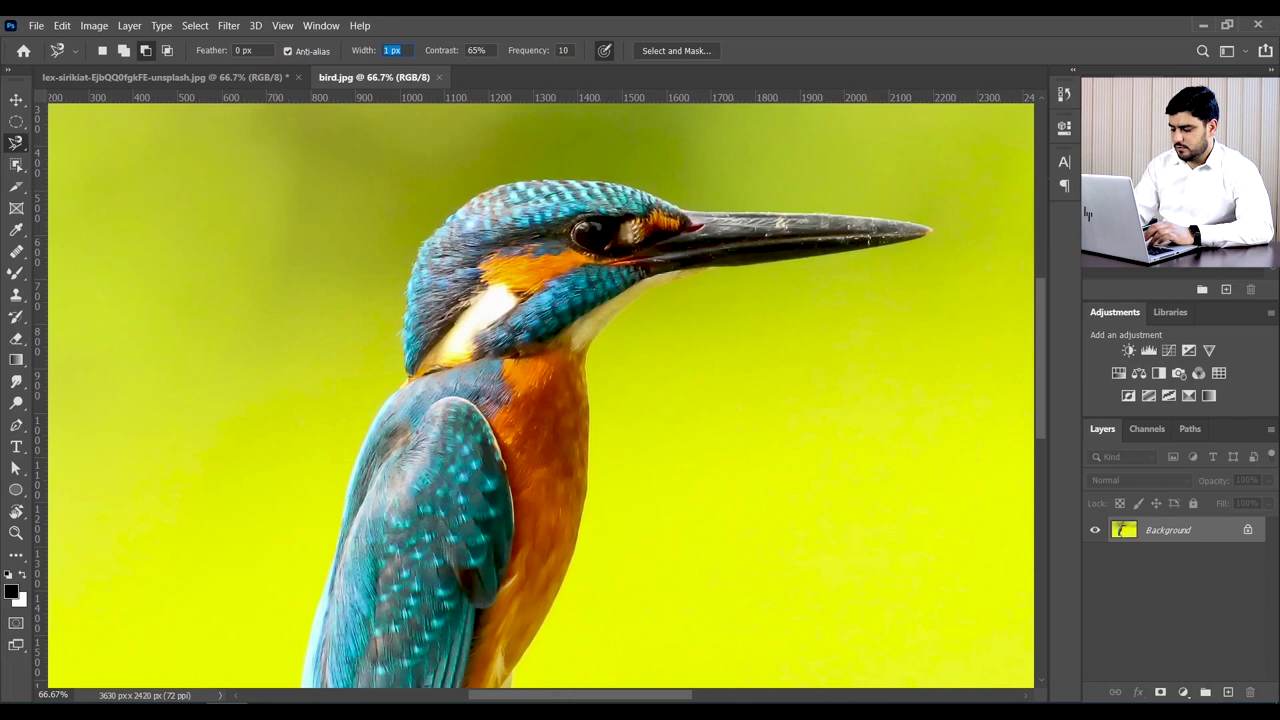
type("50")
type("80")
Step: Apply the 80 px Width, then trace a closed magnetic selection from the beak around the head
key("Return")
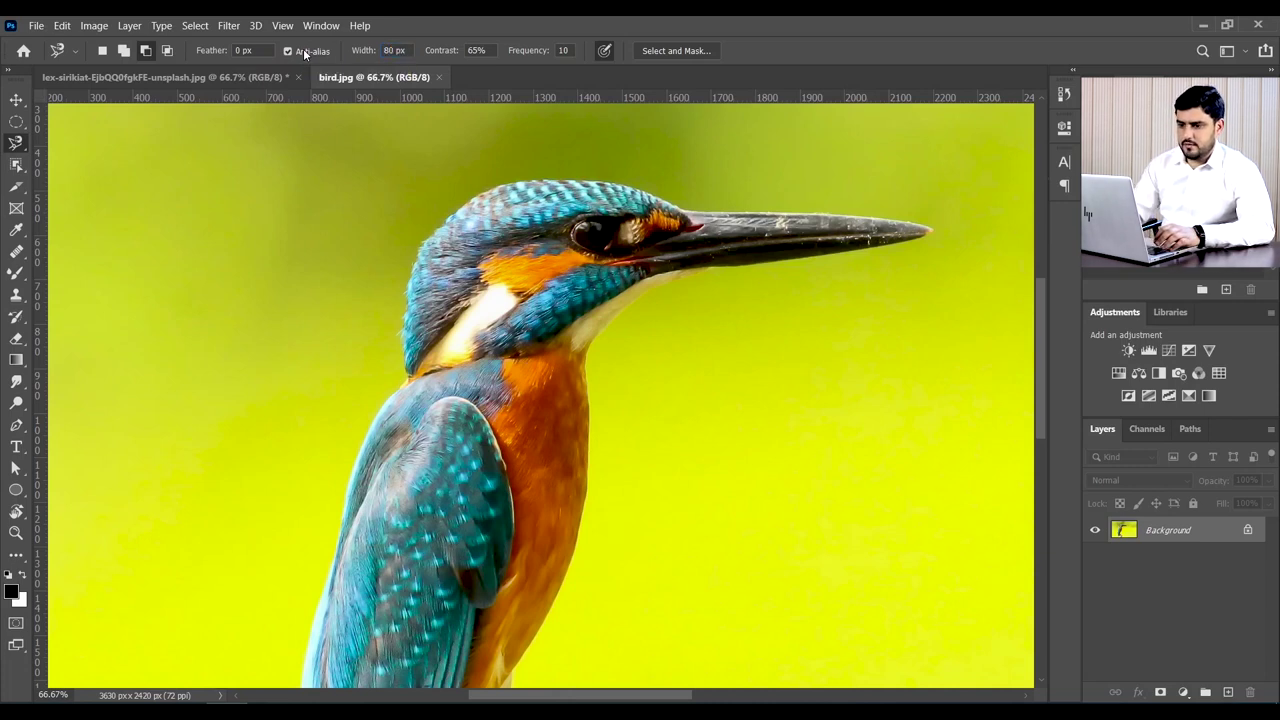
left_click(878, 218)
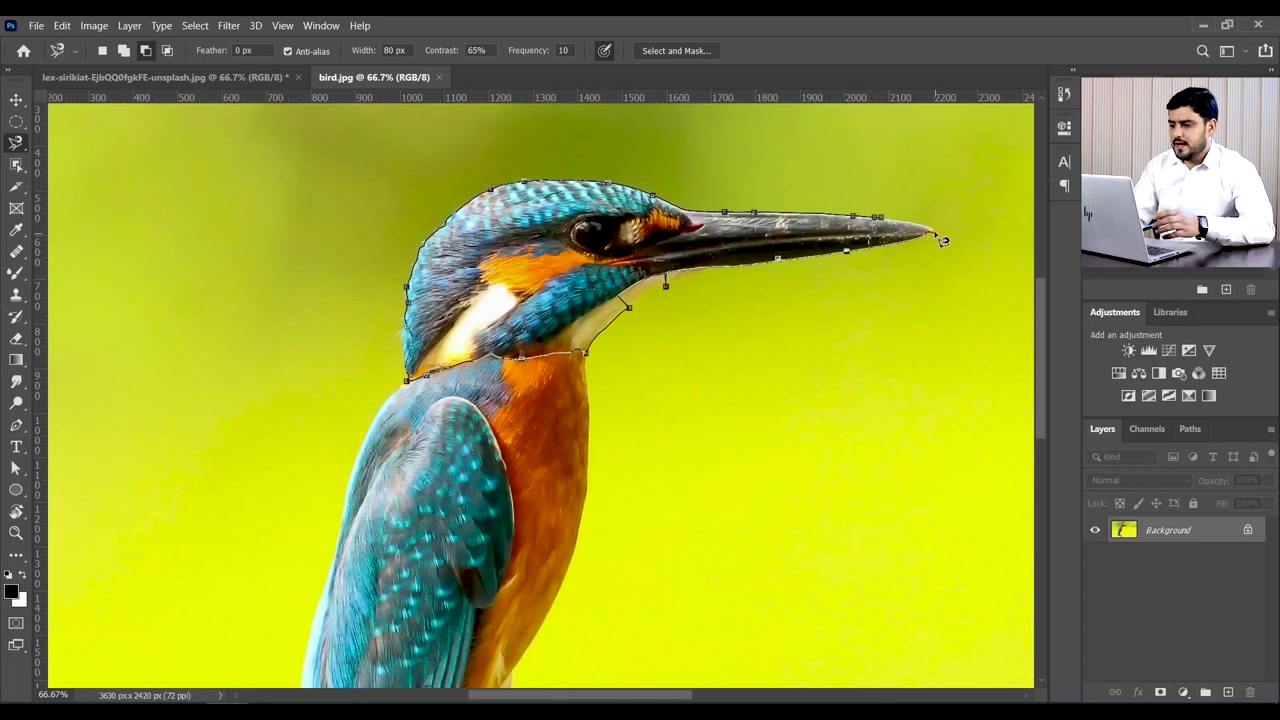
double_click(898, 245)
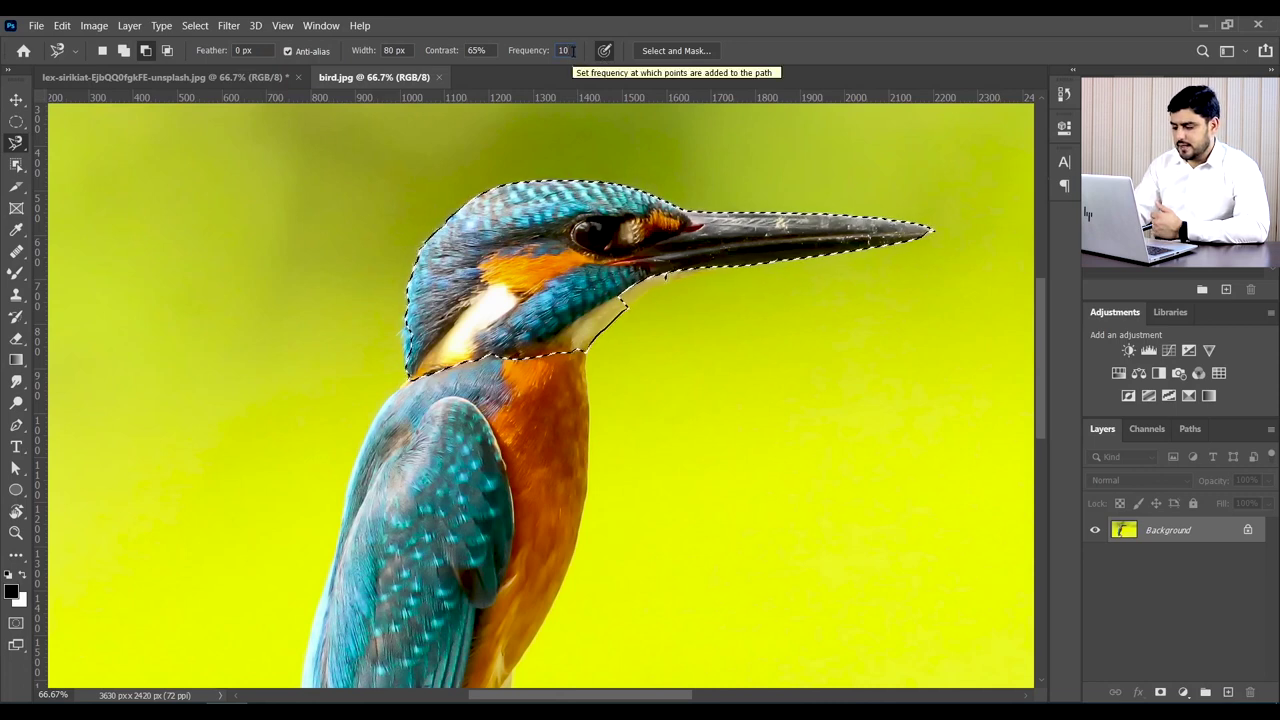
Step: Set the Magnetic Lasso Frequency to 90
double_click(572, 50)
type("90")
key("ctrl+d")
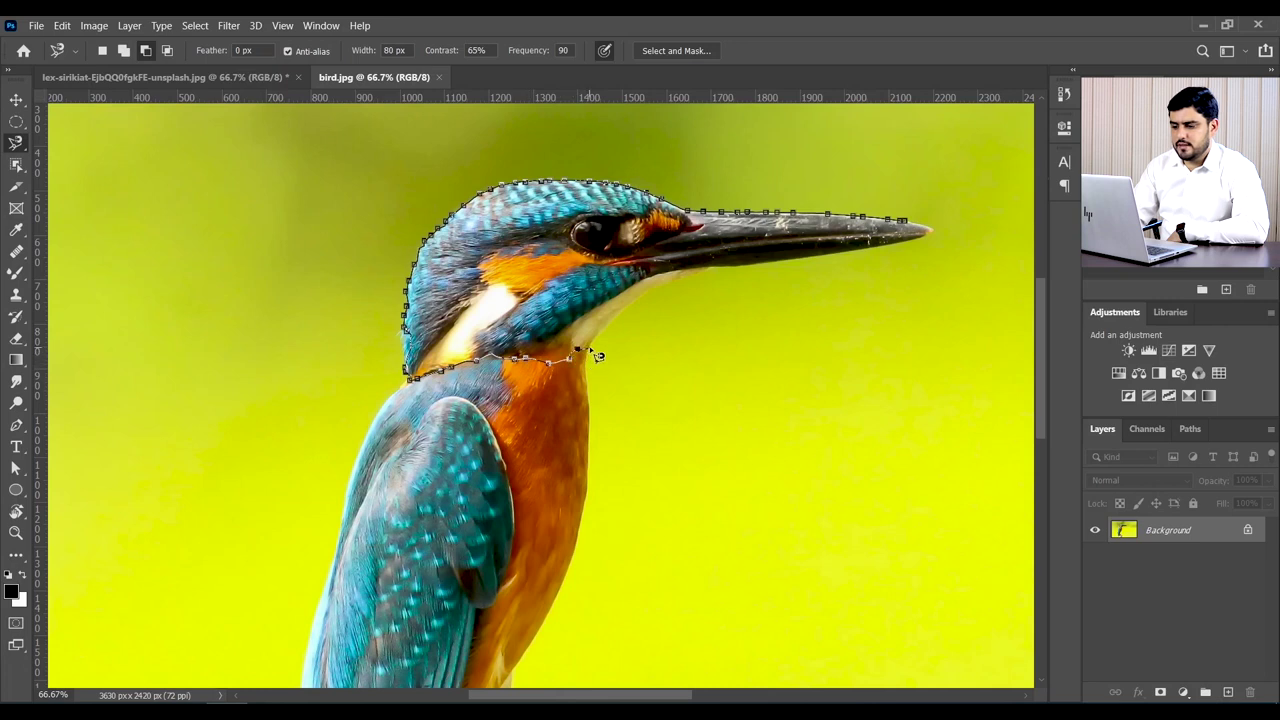
Step: Retrace the throat and beak to the tip and close the head-and-beak selection
left_click_drag(637, 316, 670, 288)
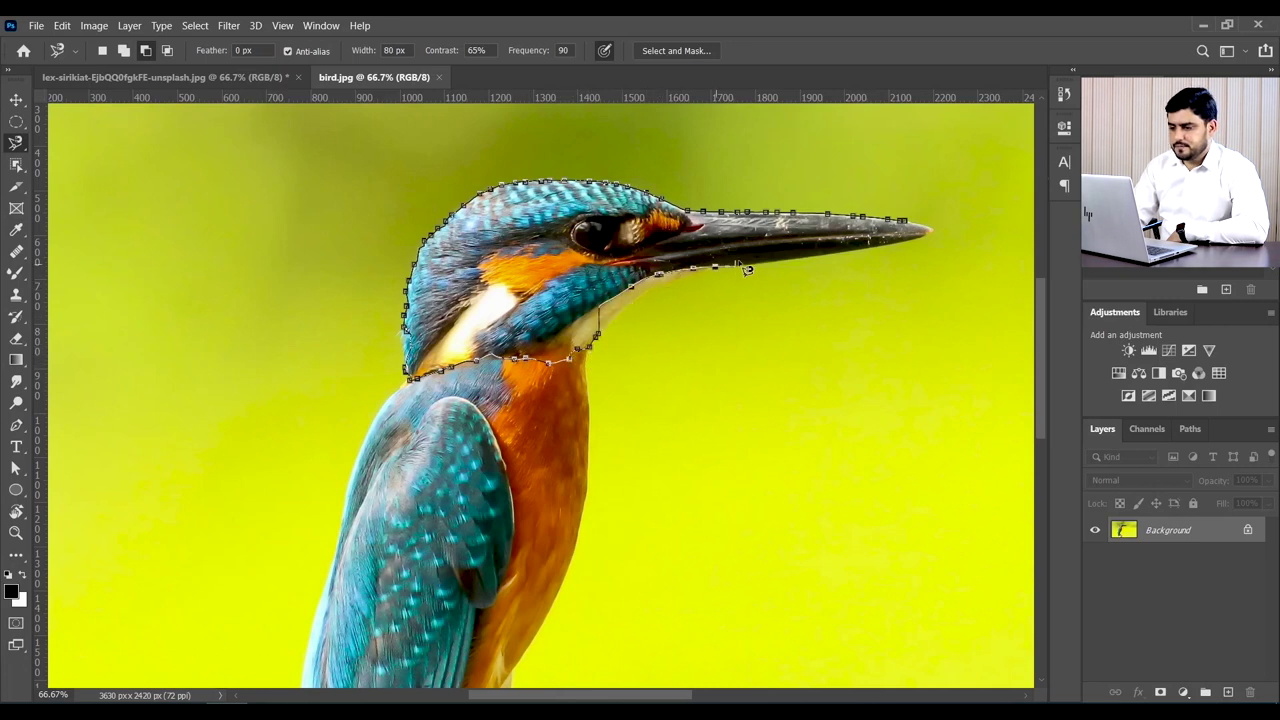
left_click_drag(838, 265, 916, 251)
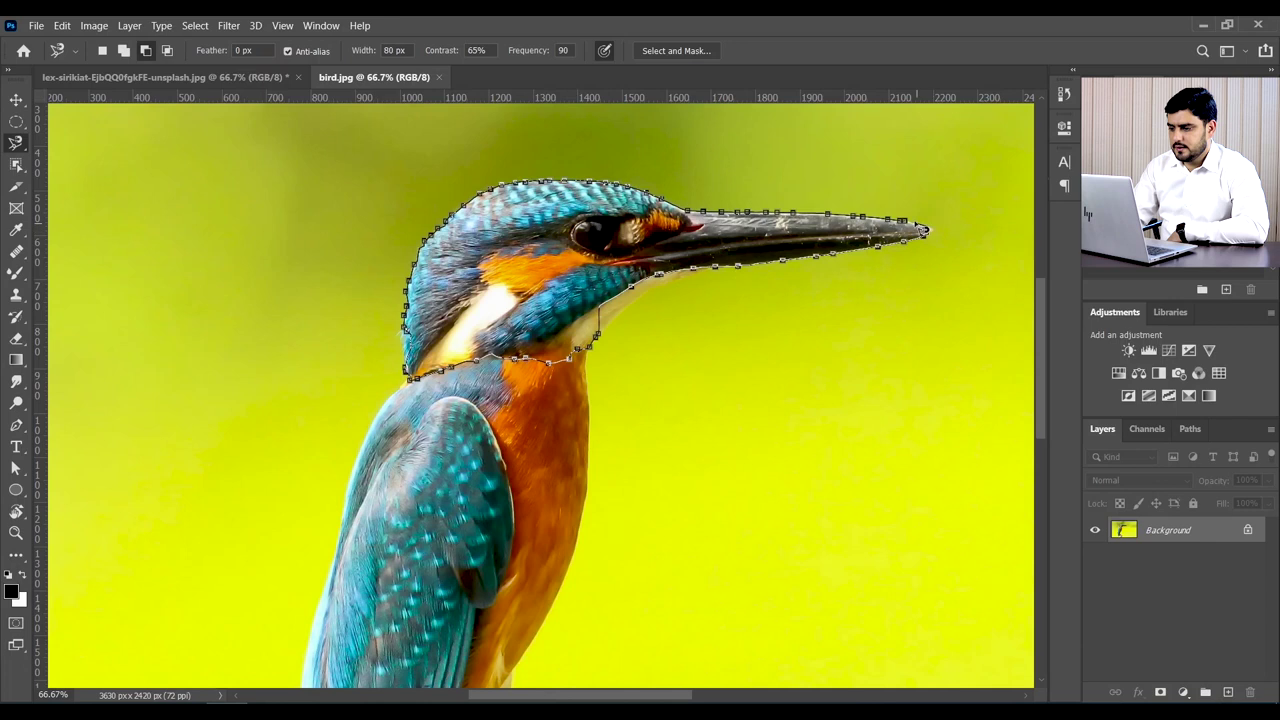
left_click(920, 230)
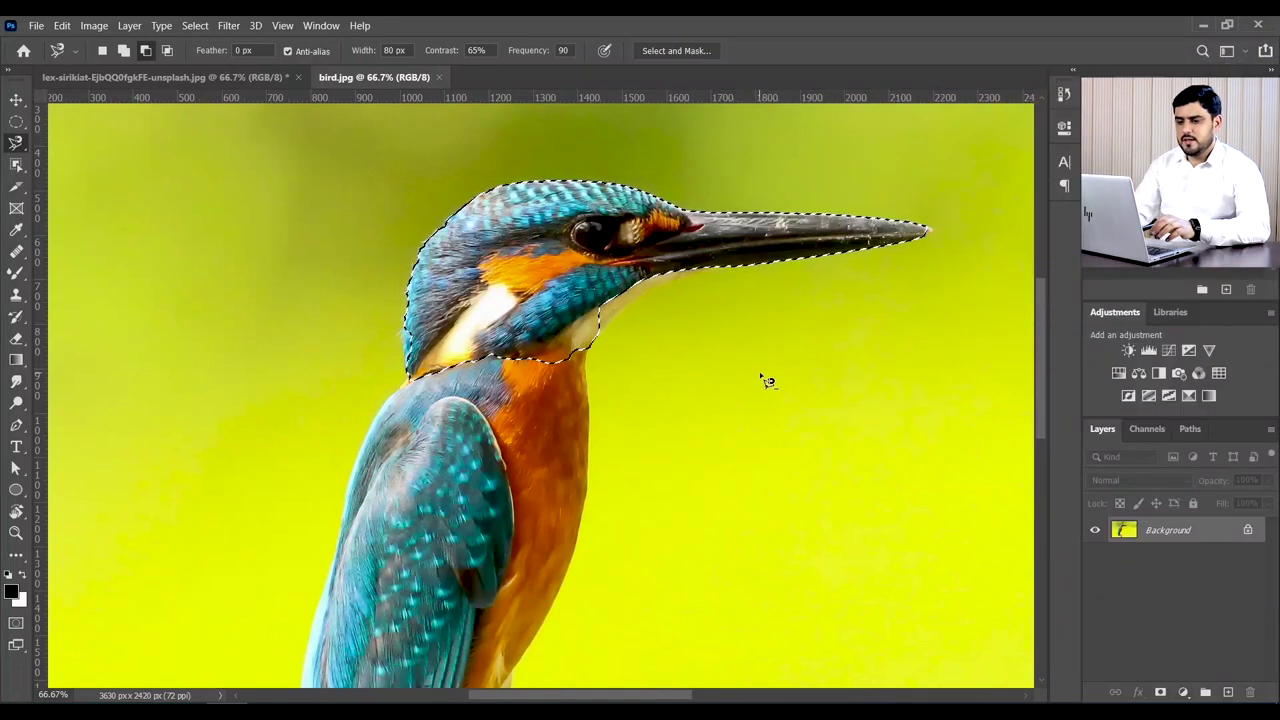
Step: Bring the coffee cup photo document to the front
left_click(250, 77)
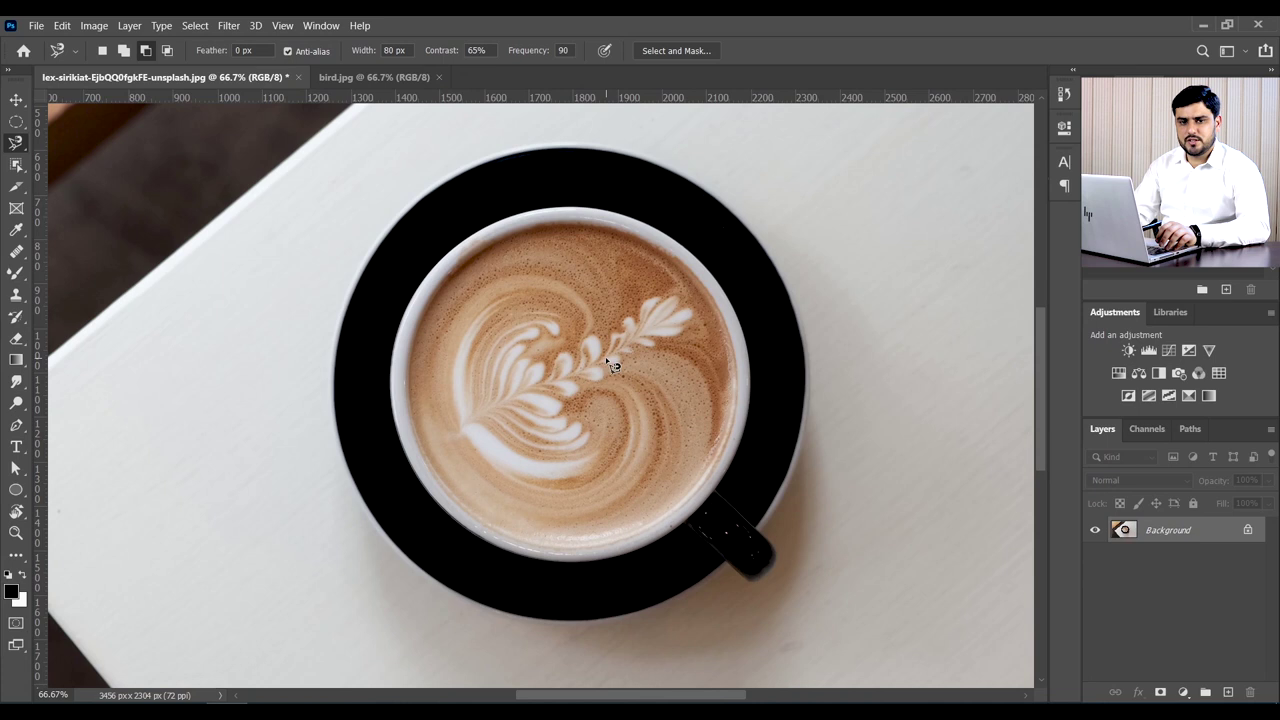